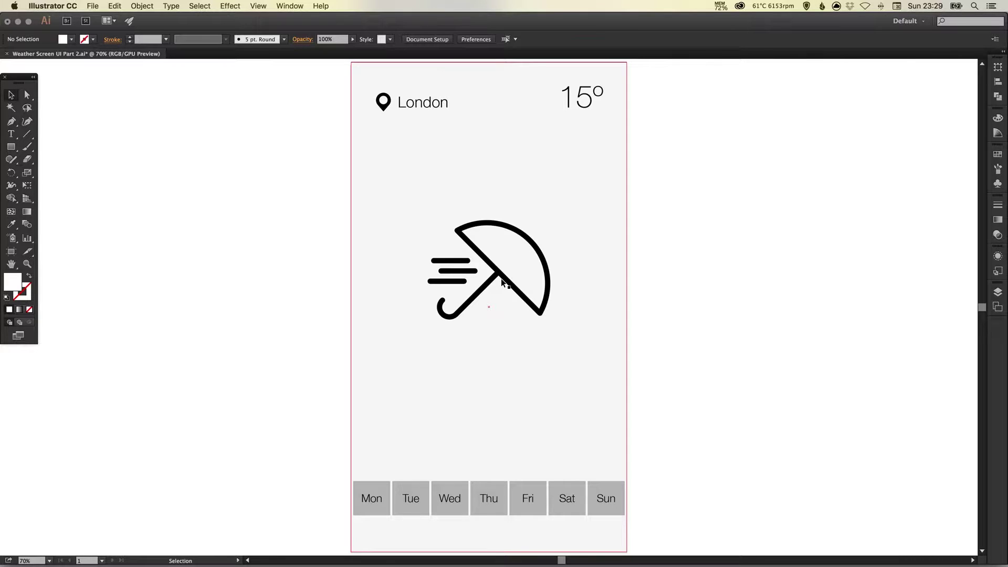
- Paste the copied grass photo into the weather screen document
key("super+v")
key("super+minus")
key("super+minus")
key("super+minus")
key("super+minus")
key("super+minus")
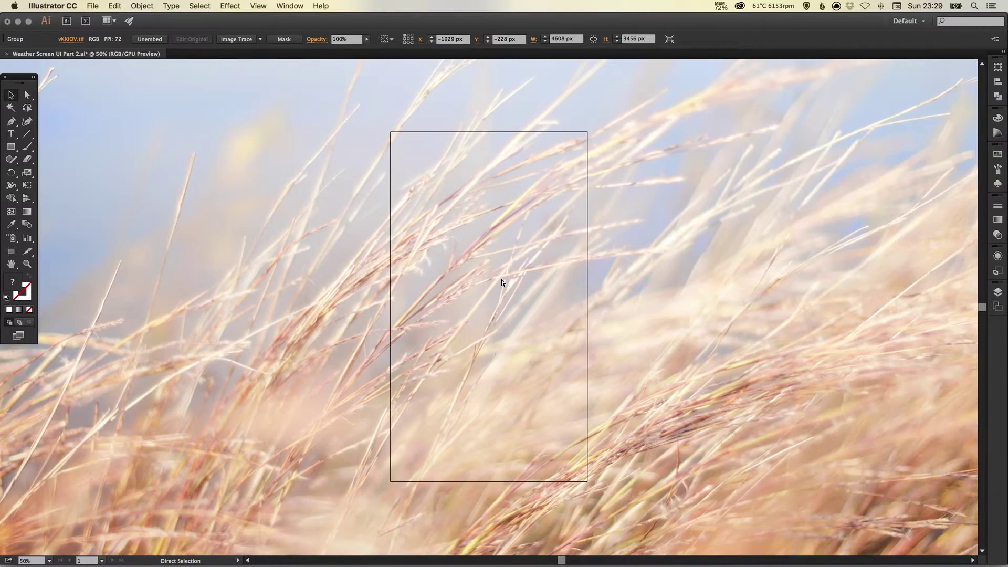
- Scale the pasted grass photo down to about 2605 × 1953 px and place it beside the artboard, clear of the design
key("v")
left_click_drag(694, 165, 603, 221)
left_click_drag(419, 283, 593, 263)
key("z")
left_click_drag(398, 188, 670, 374)
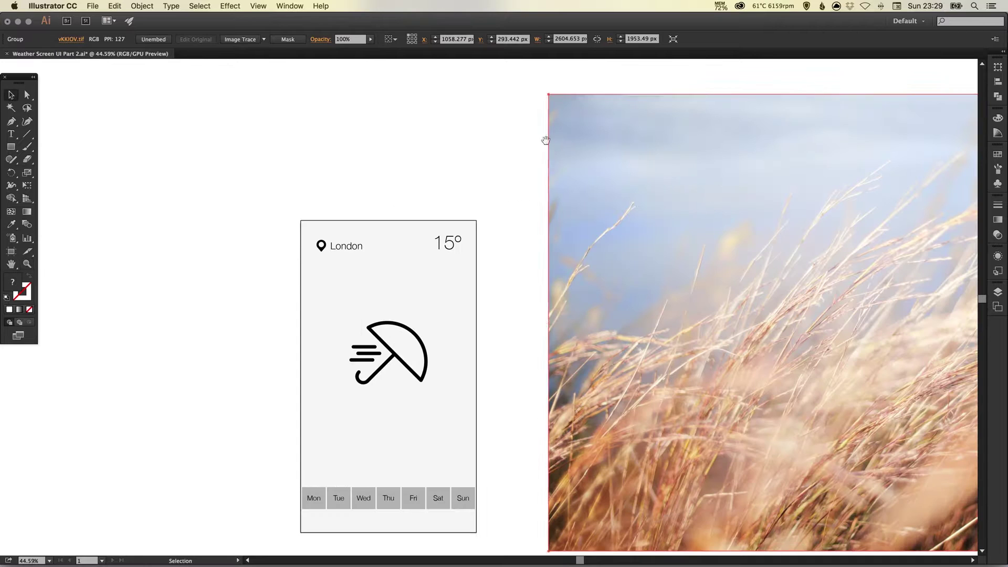
key("v")
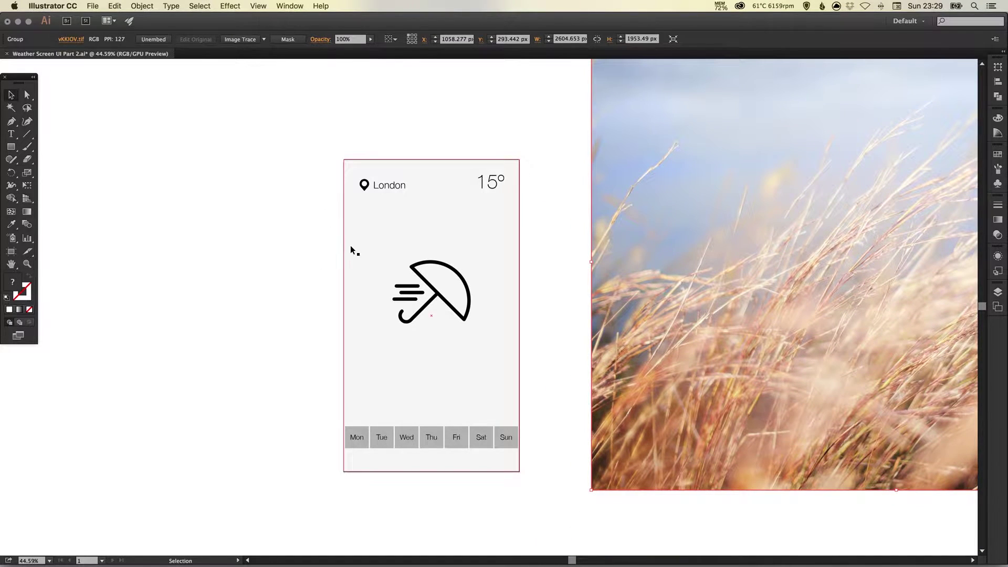
- Duplicate the light grey background rectangle onto the grass photo and bring the copy to the front
left_click_drag(344, 250, 328, 225)
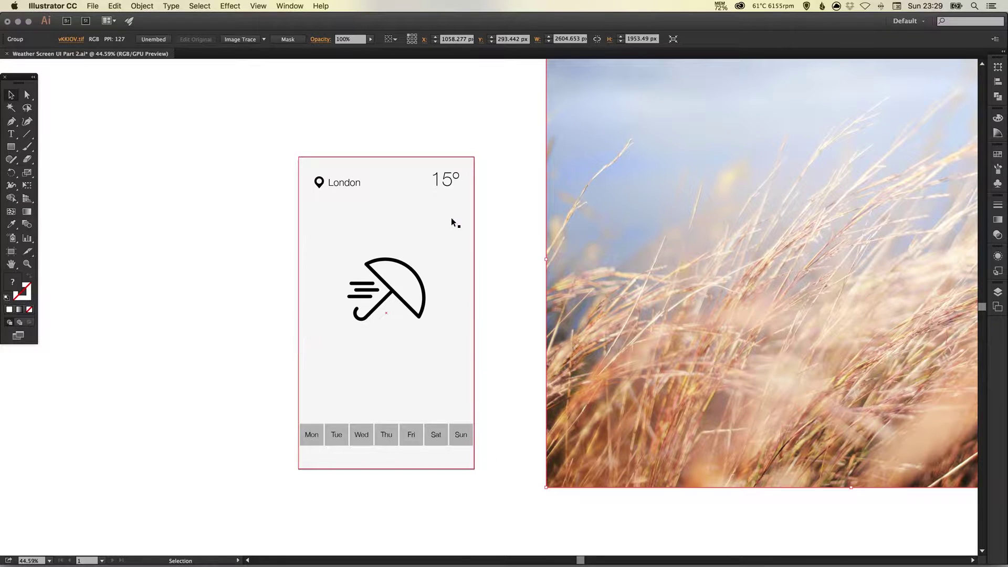
scroll(315, 226, "right", 3)
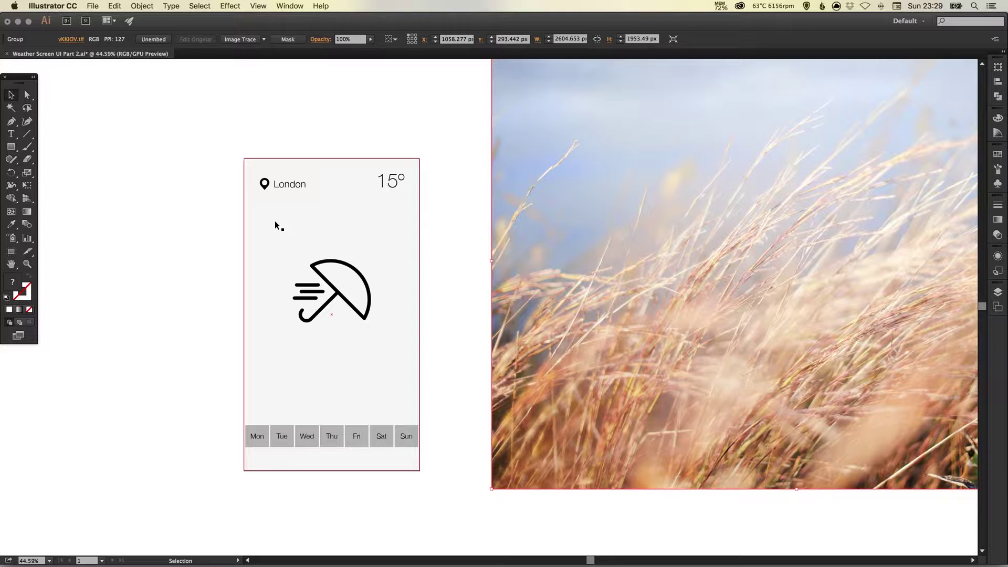
left_click_drag(275, 225, 652, 226)
left_click(142, 6)
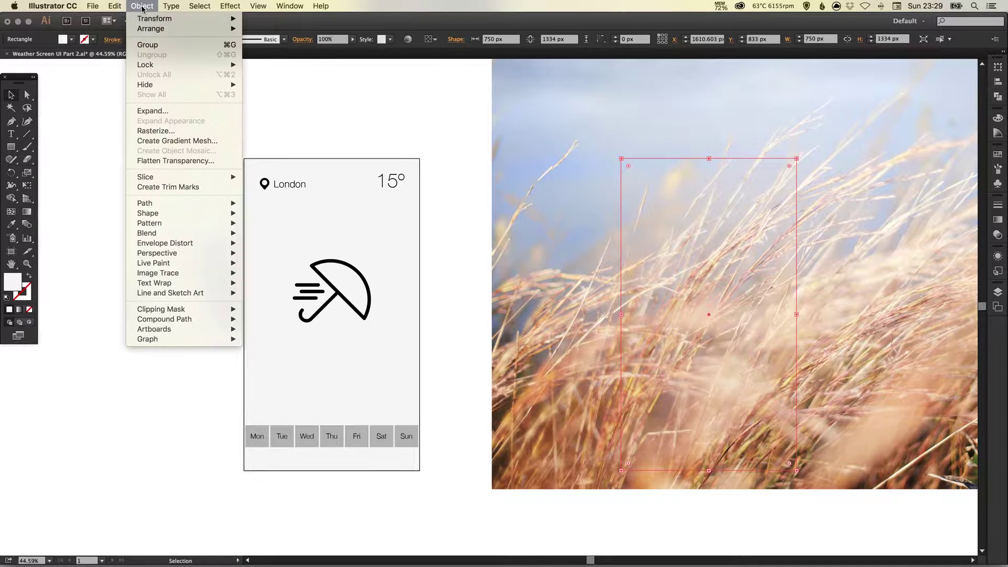
mouse_move(151, 28)
left_click(276, 30)
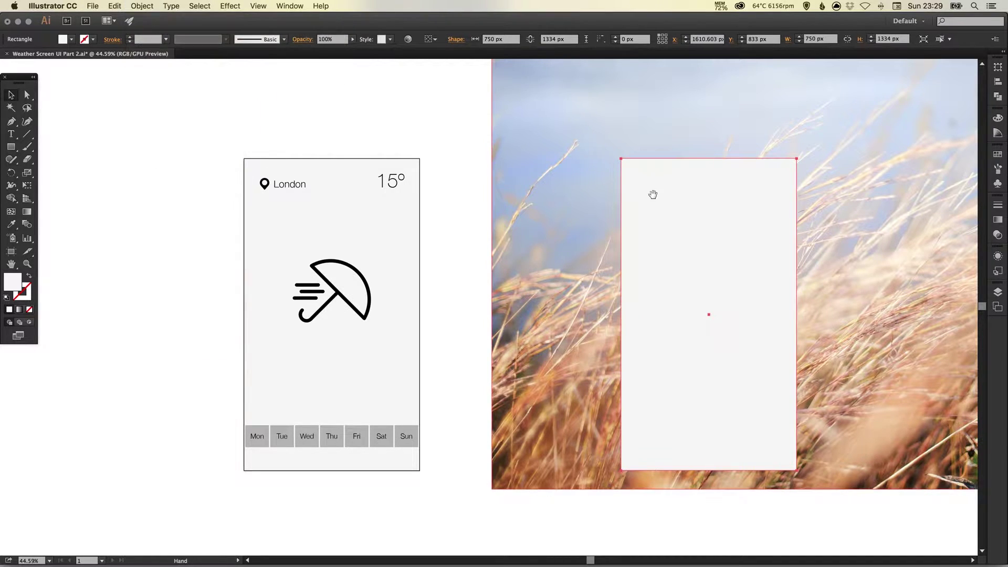
- Make a clipping mask from the grass photo and the grey rectangle copy on top of it
left_click_drag(654, 196, 475, 237)
left_click_drag(260, 120, 526, 246)
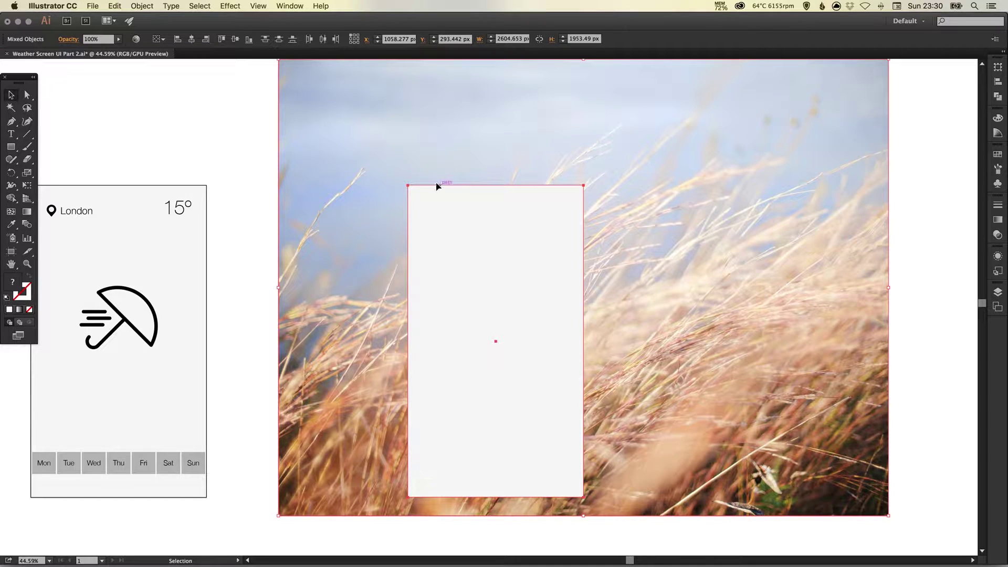
left_click(146, 8)
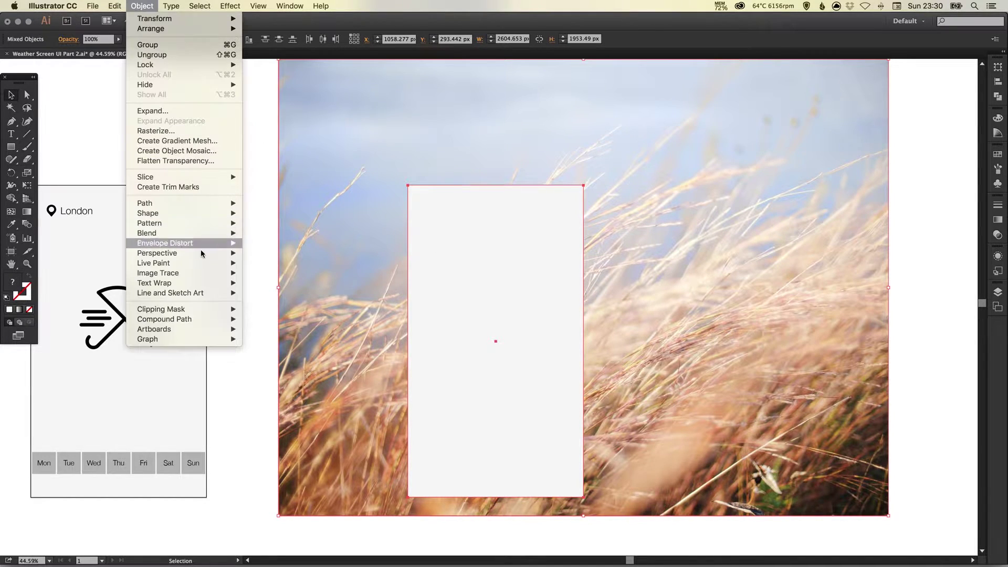
mouse_move(205, 318)
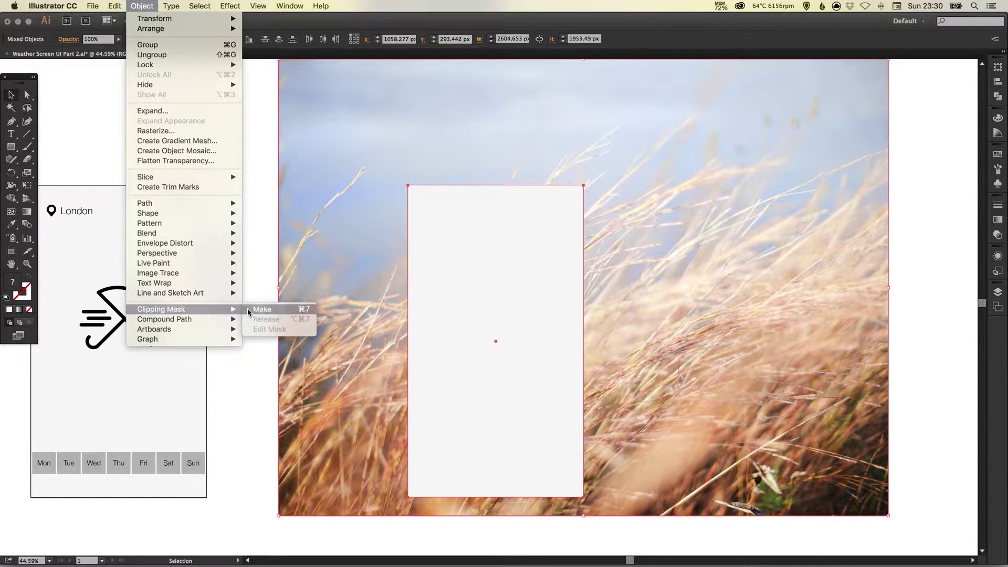
left_click(251, 309)
left_click(284, 309)
- Reposition the photo inside the clip group so more blue sky fills the upper part, and exit isolation mode
scroll(409, 252, "left", 5)
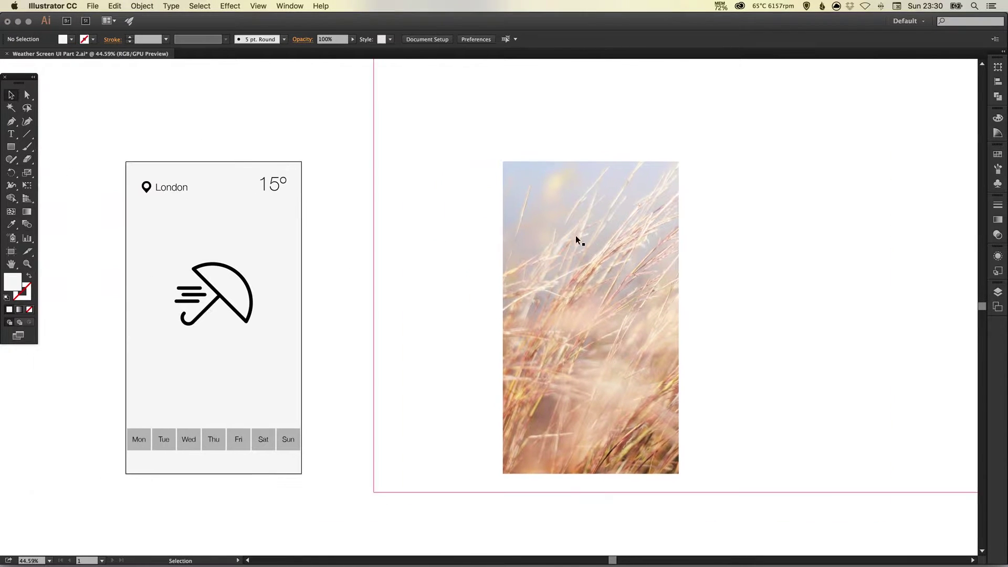
double_click(577, 284)
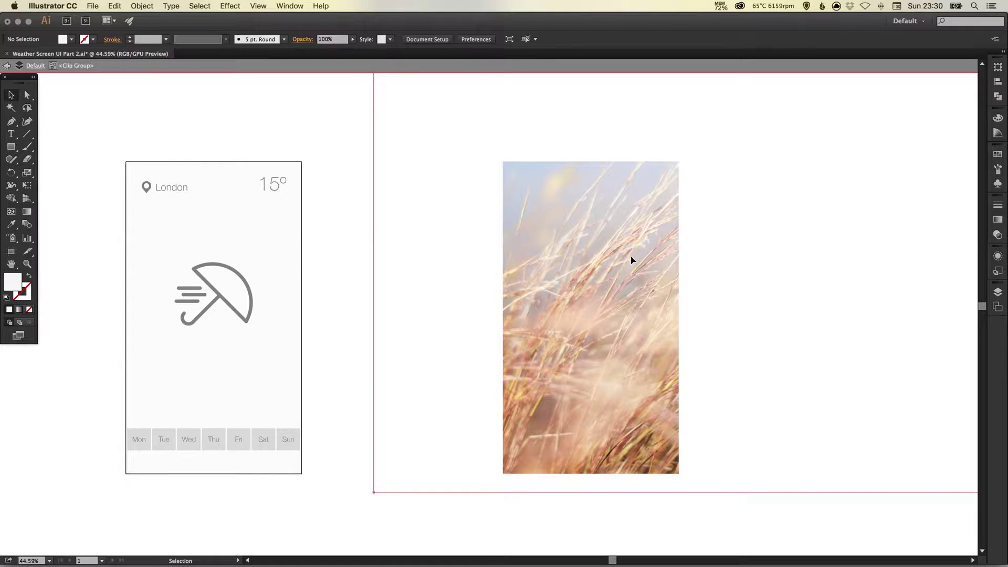
left_click_drag(631, 261, 608, 317)
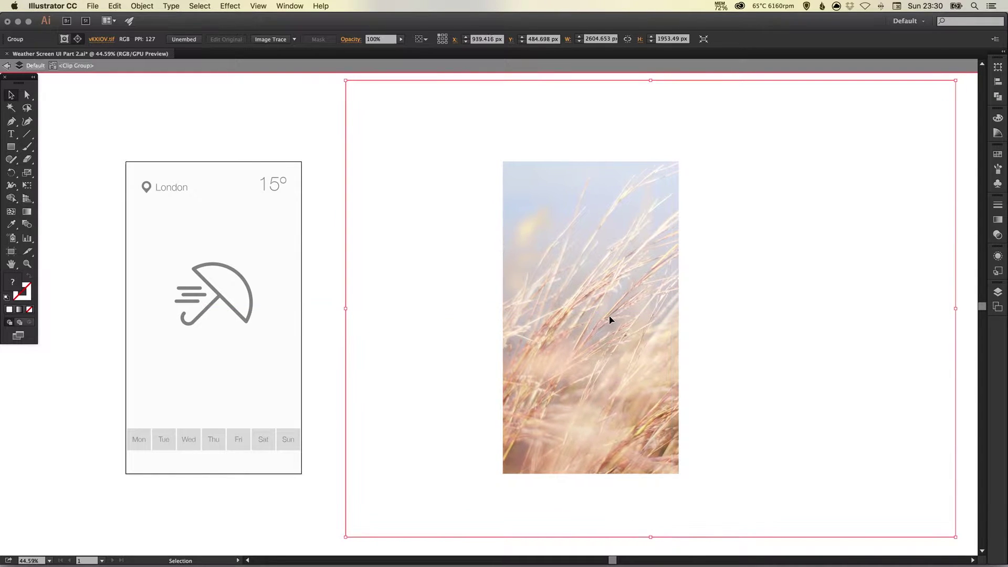
left_click(6, 67)
left_click(6, 67)
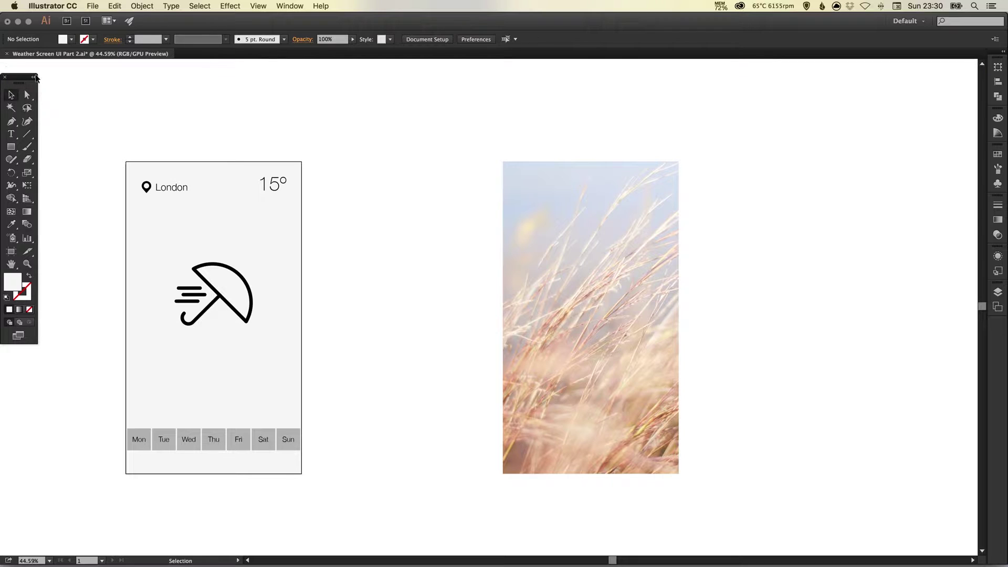
- Move the clipped photo onto the artboard, aligned to its edges, and send it to the back
scroll(409, 229, "left", 5)
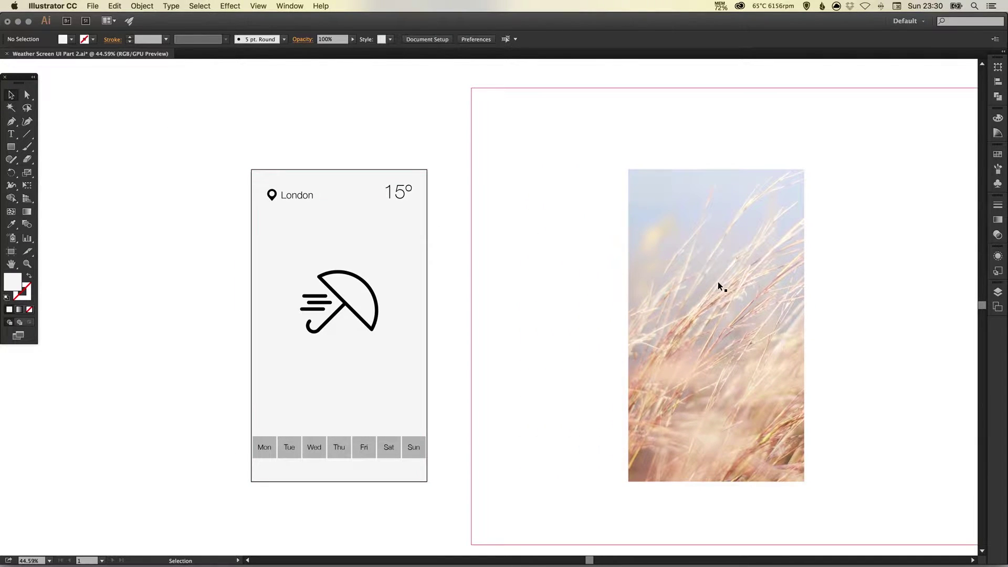
left_click_drag(737, 282, 365, 280)
scroll(385, 263, "left", 5)
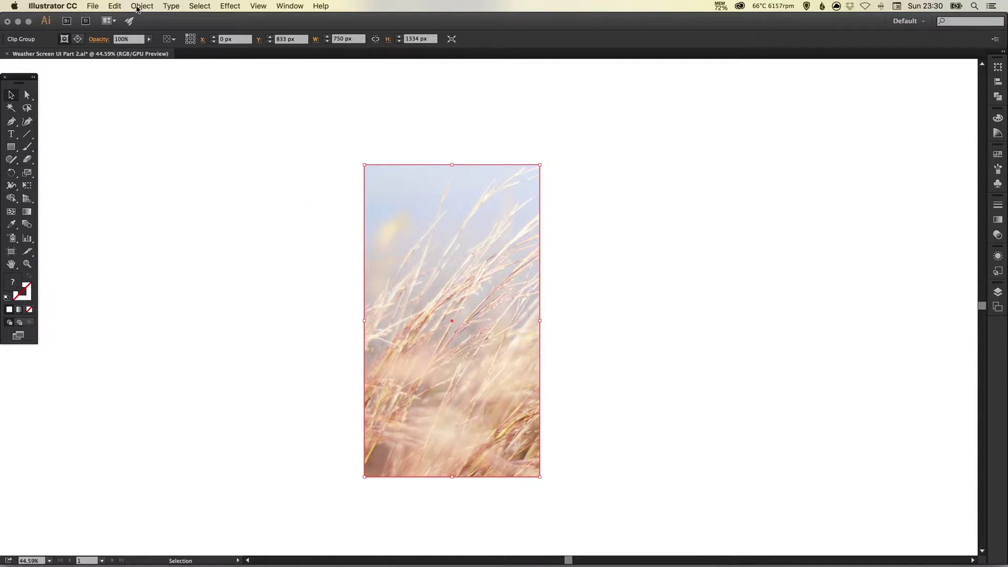
left_click(141, 6)
mouse_move(206, 35)
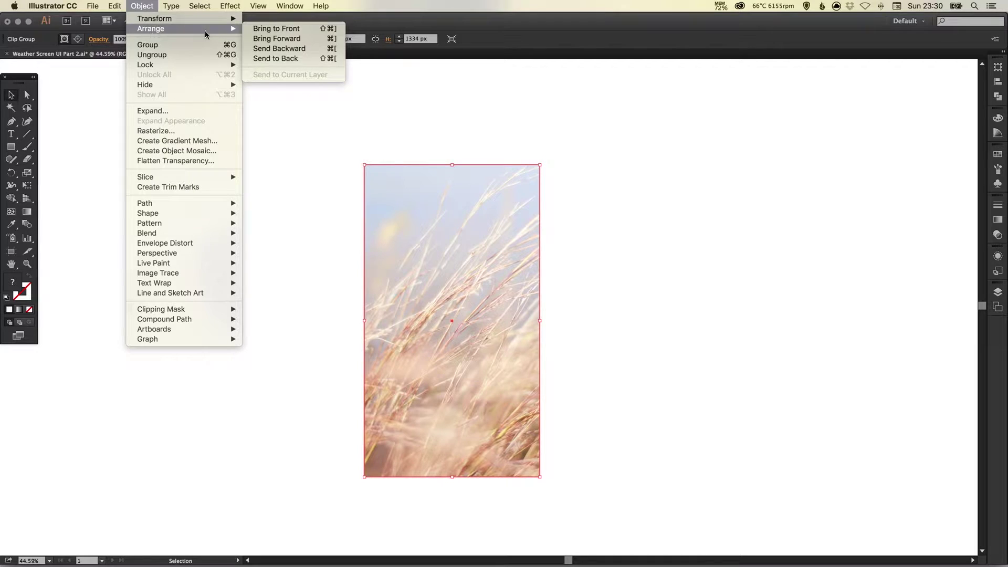
left_click(275, 58)
left_click(301, 301)
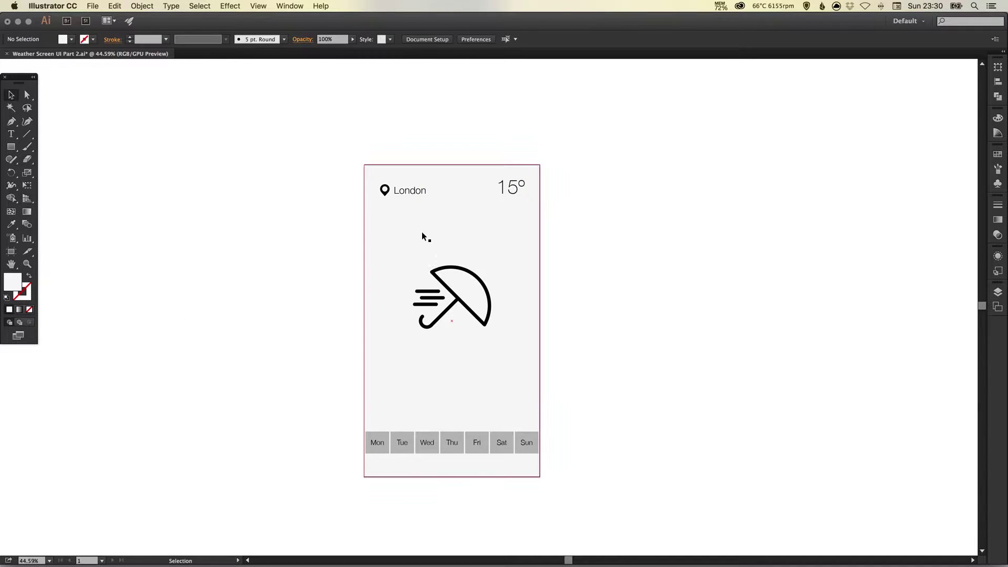
- Delete the original light grey background rectangle covering the photo on the artboard
key("super+0")
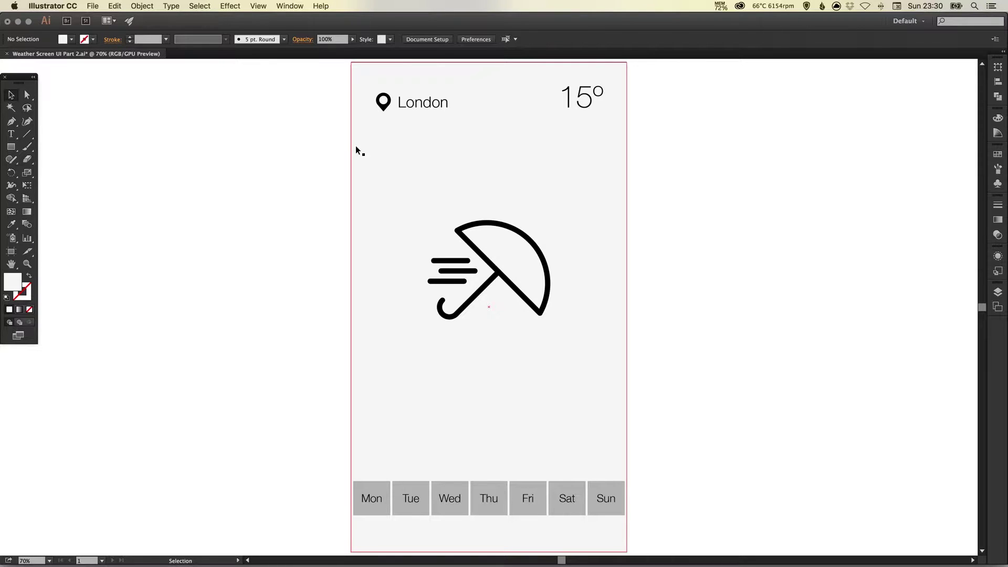
left_click(382, 158)
key("Delete")
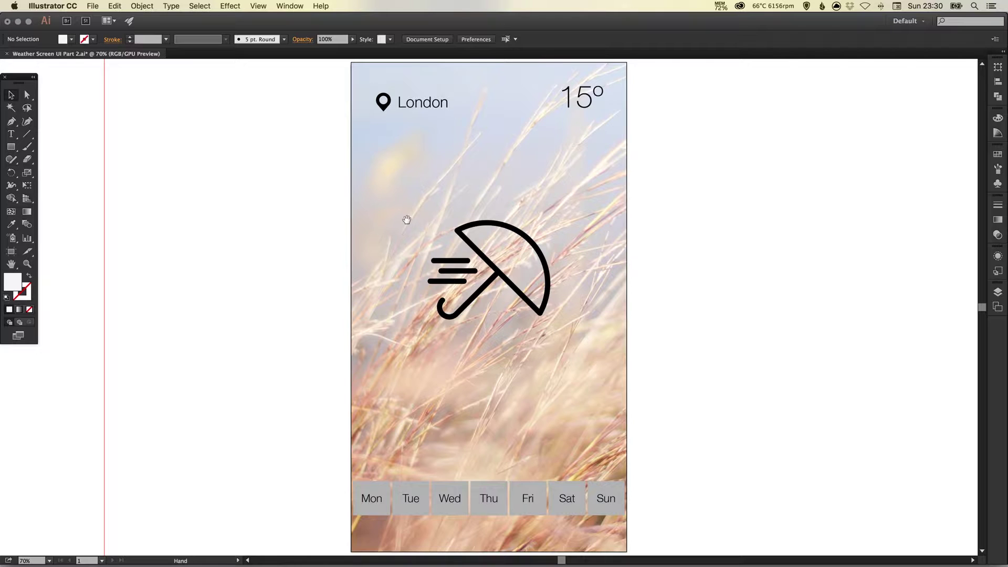
left_click_drag(407, 216, 395, 213)
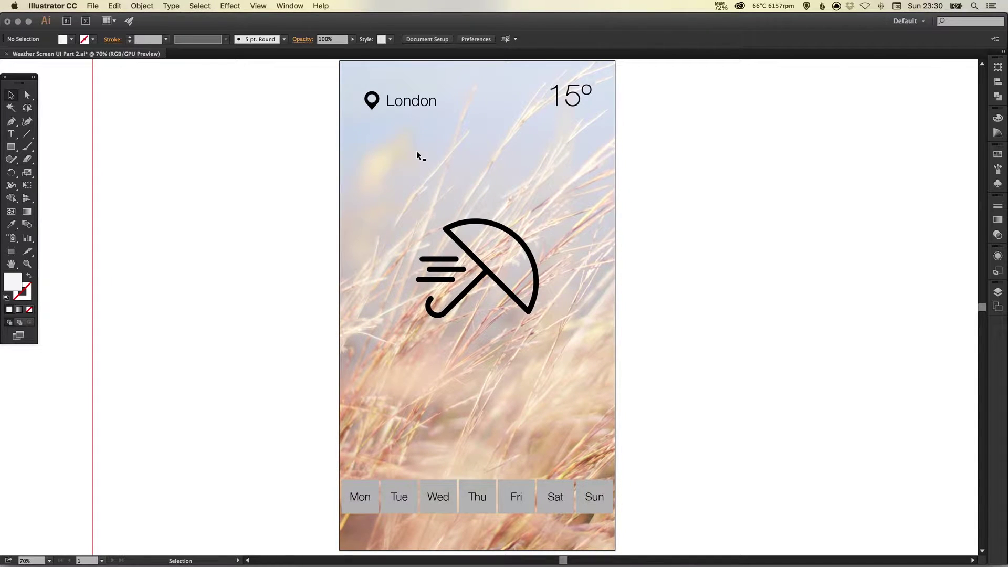
- Lock the clipped background photo in place on the artboard
key("super+;")
left_click(360, 181)
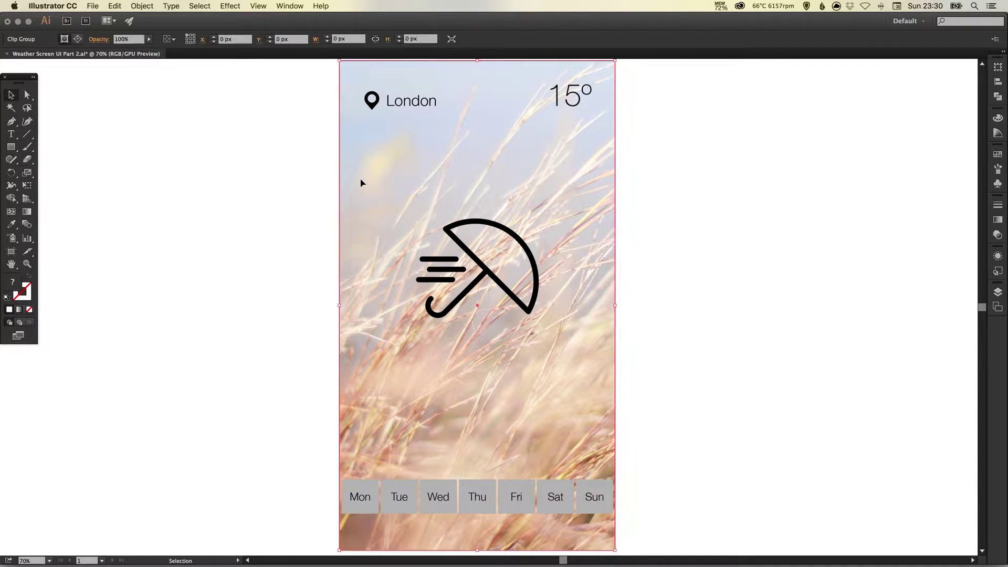
left_click(141, 6)
mouse_move(181, 65)
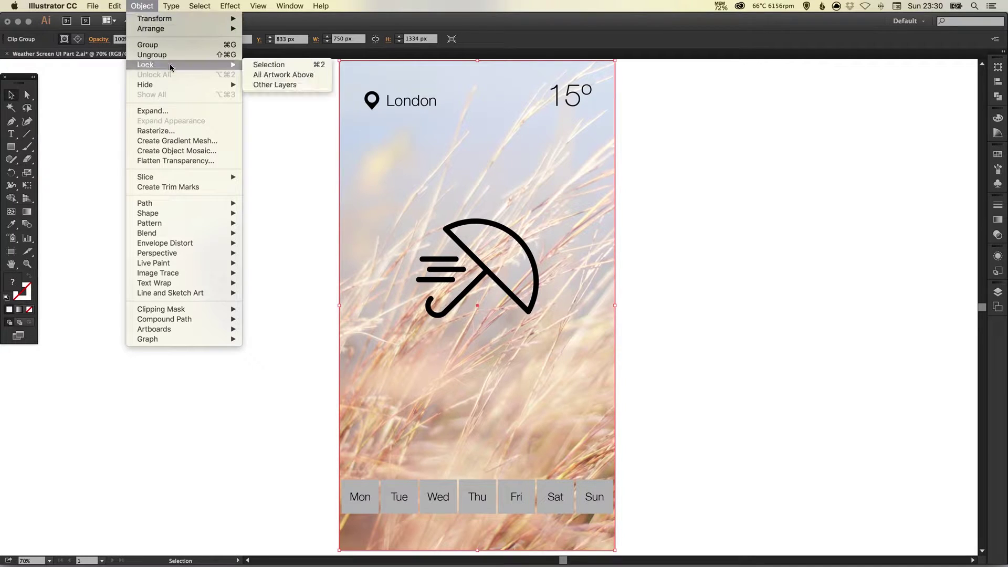
left_click(270, 77)
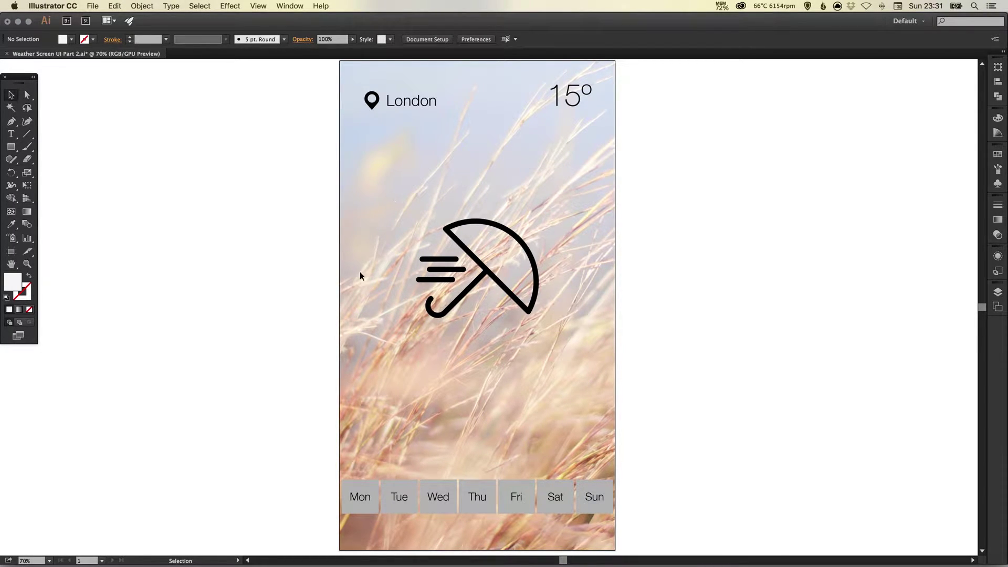
- Duplicate the umbrella icon group to the empty canvas beside the artboard, level with the original
left_click_drag(448, 218, 433, 219)
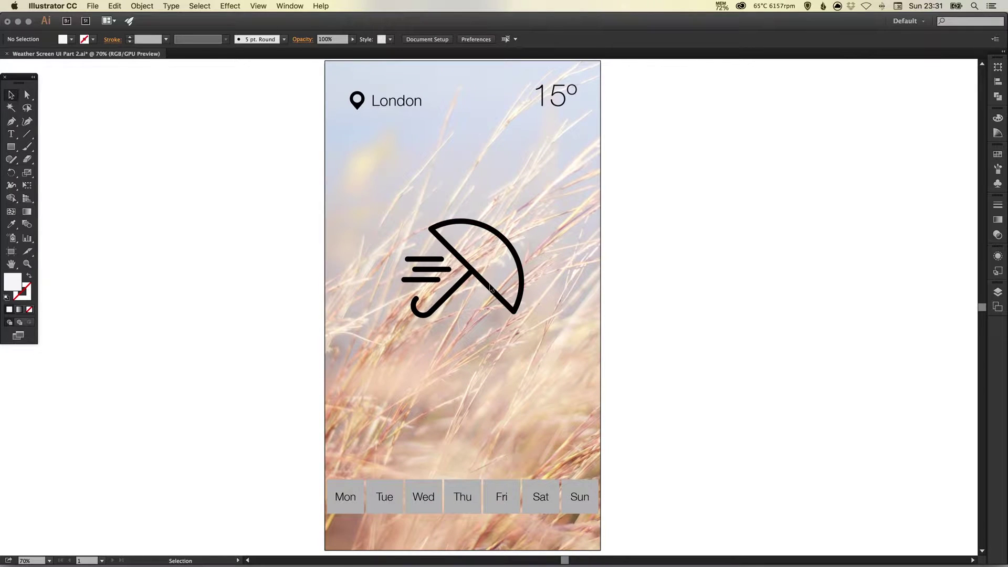
scroll(516, 196, "up", 1)
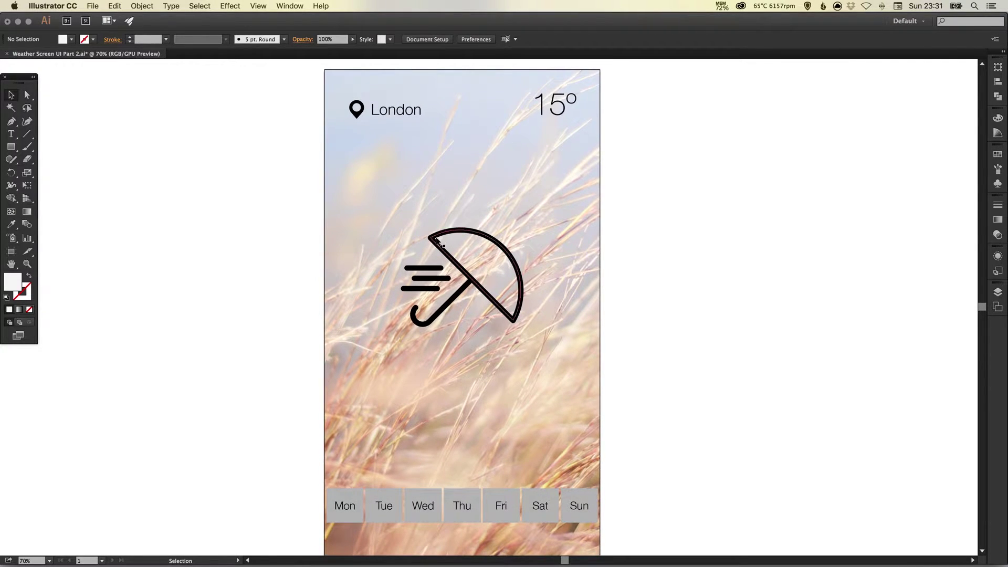
left_click(471, 230)
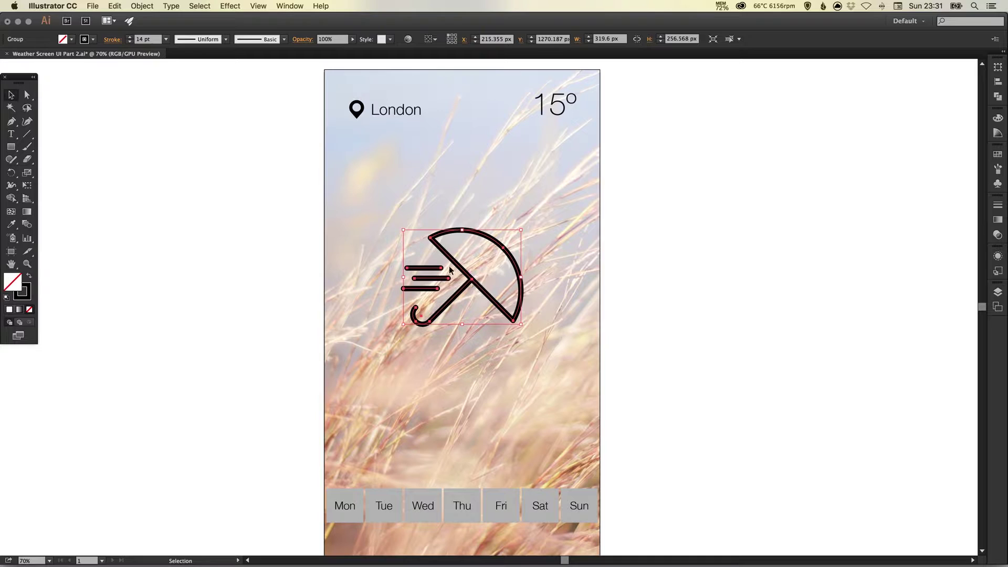
mouse_move(465, 246)
left_mouse_down()
mouse_move(463, 236)
mouse_move(462, 255)
left_mouse_up()
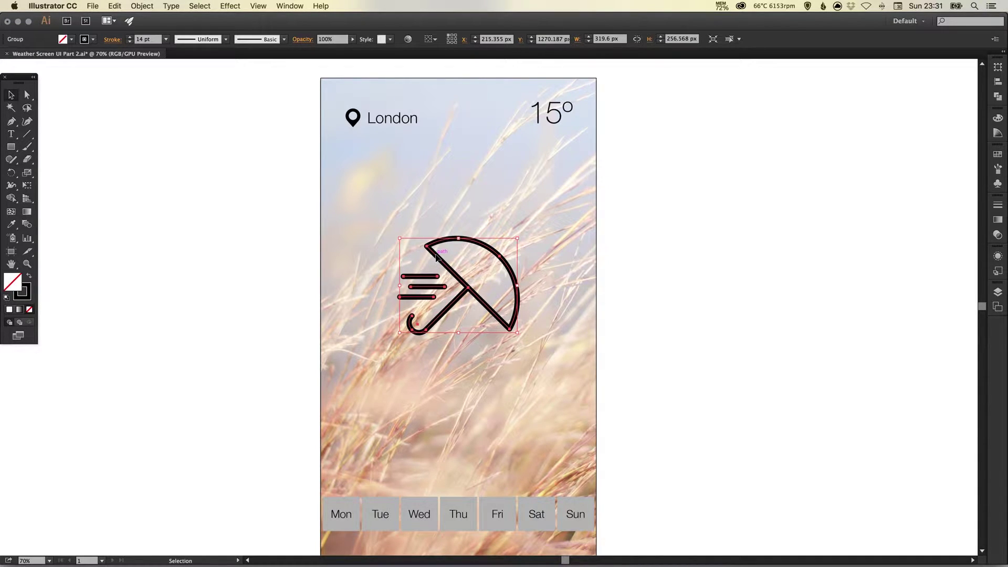
left_click_drag(436, 257, 836, 257, "alt+shift")
left_click(854, 294)
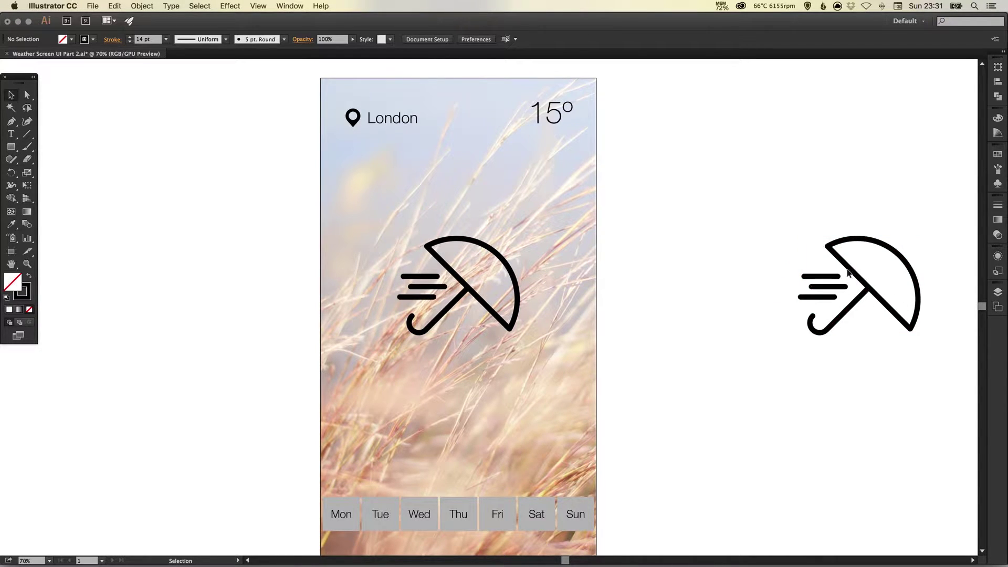
- Try a 30 pt stroke weight on the duplicate umbrella icon and undo the change
left_click(828, 245)
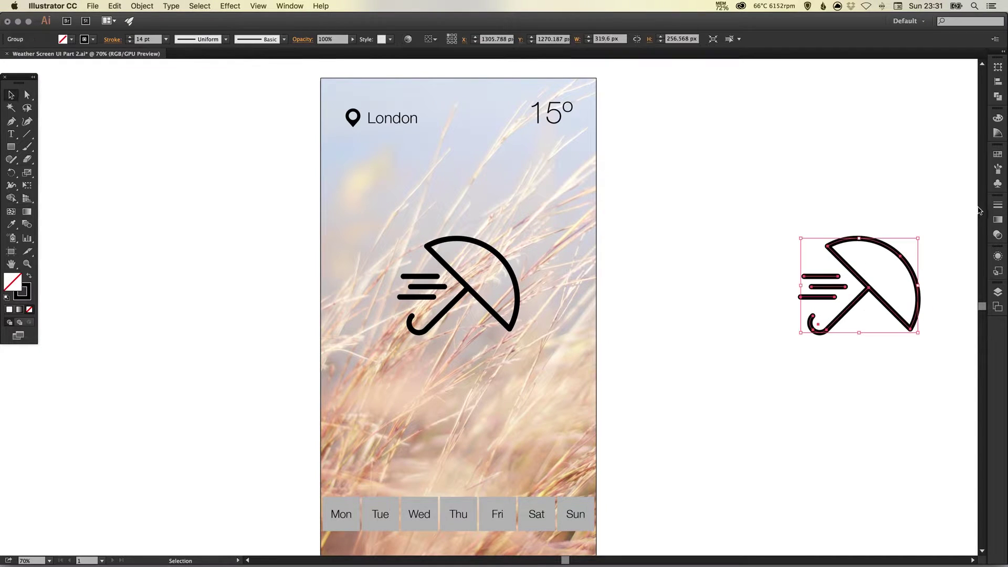
left_click(997, 204)
type("30")
key("Return")
left_click(997, 205)
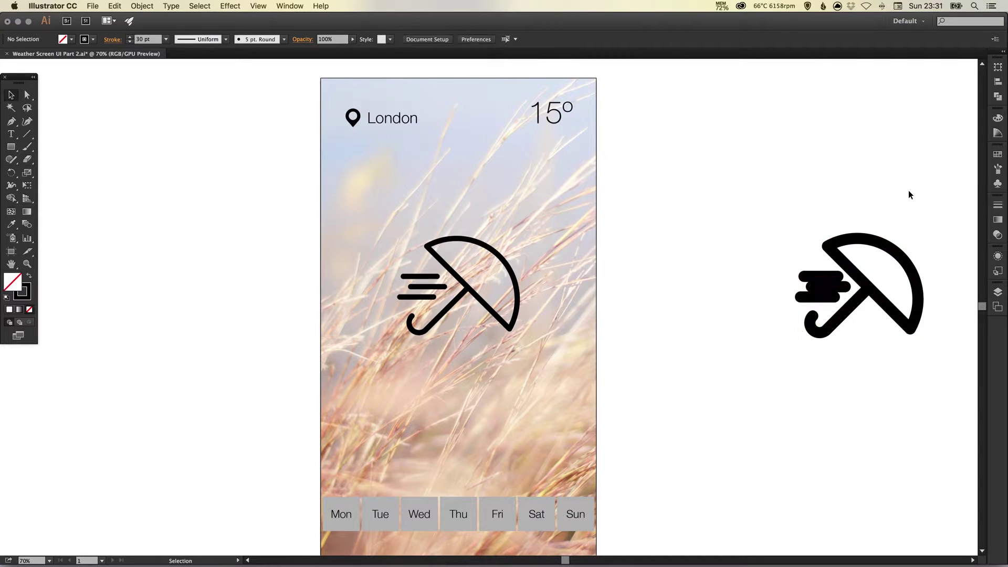
key("ctrl+z")
left_click(935, 157)
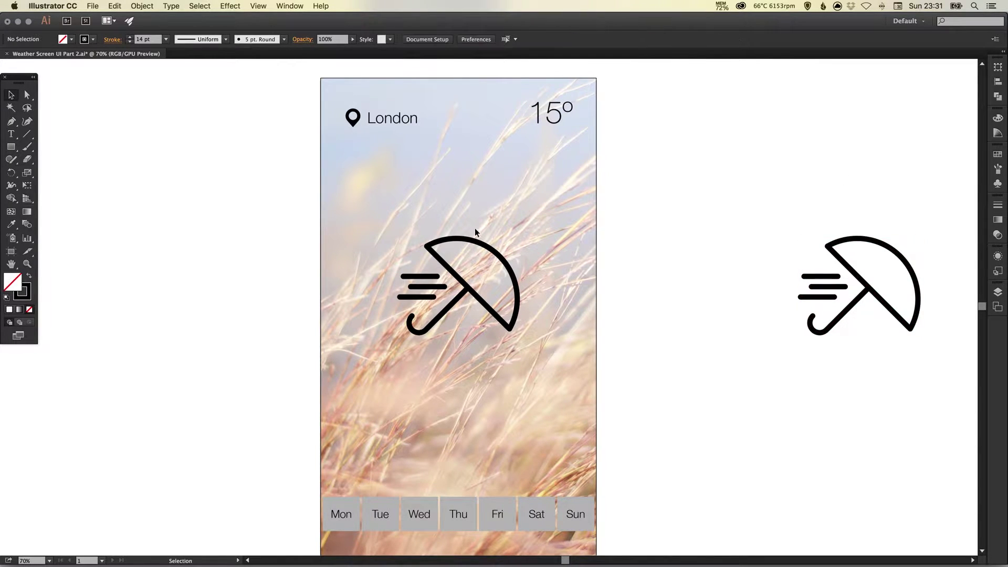
- Expand the fill and stroke of the umbrella icon on the artboard into shapes
left_click(465, 242)
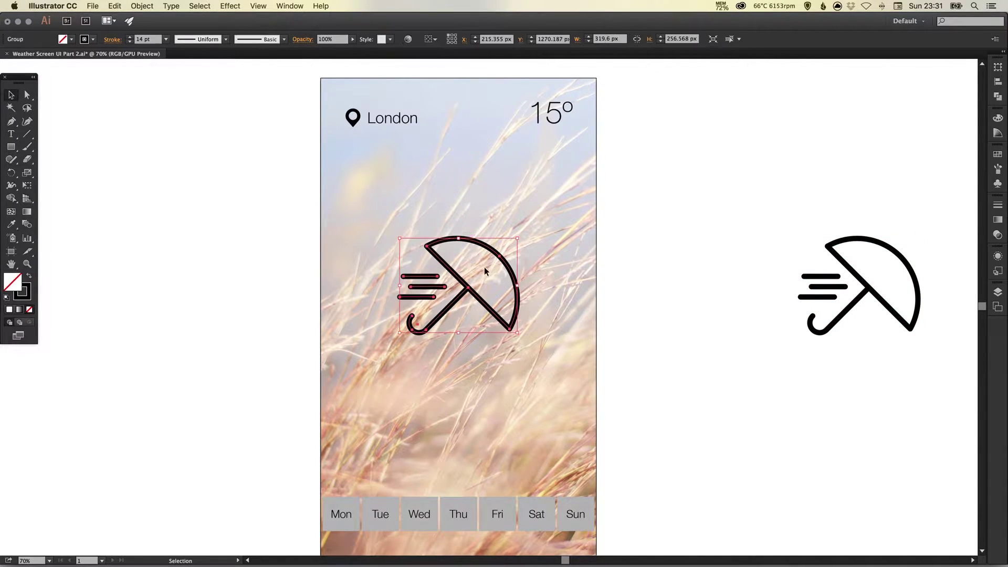
left_click(142, 7)
left_click(158, 111)
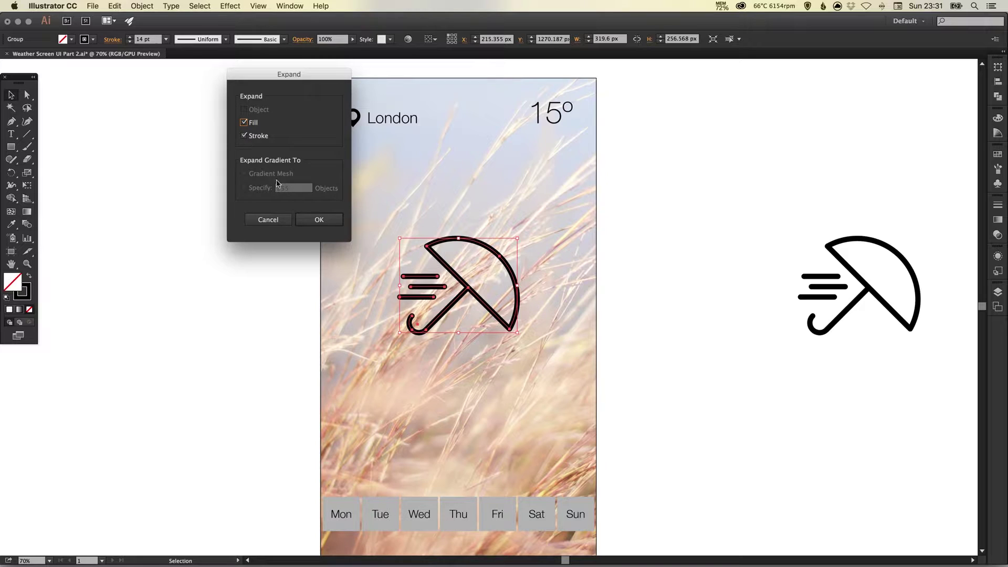
left_click(319, 220)
left_click(393, 211)
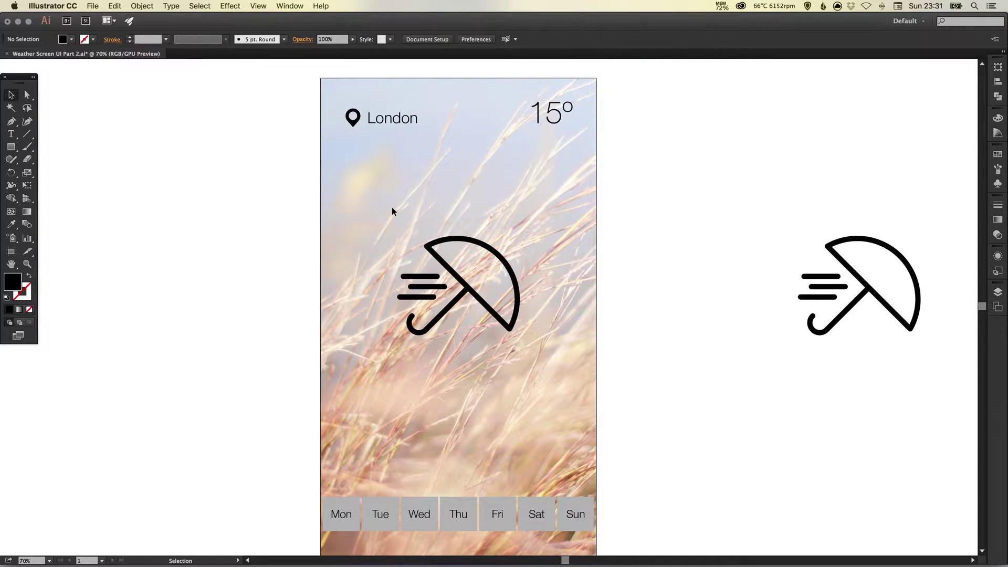
- Enlarge the umbrella icon on the artboard proportionally from its centre to about 434 by 352 px
left_click(457, 275)
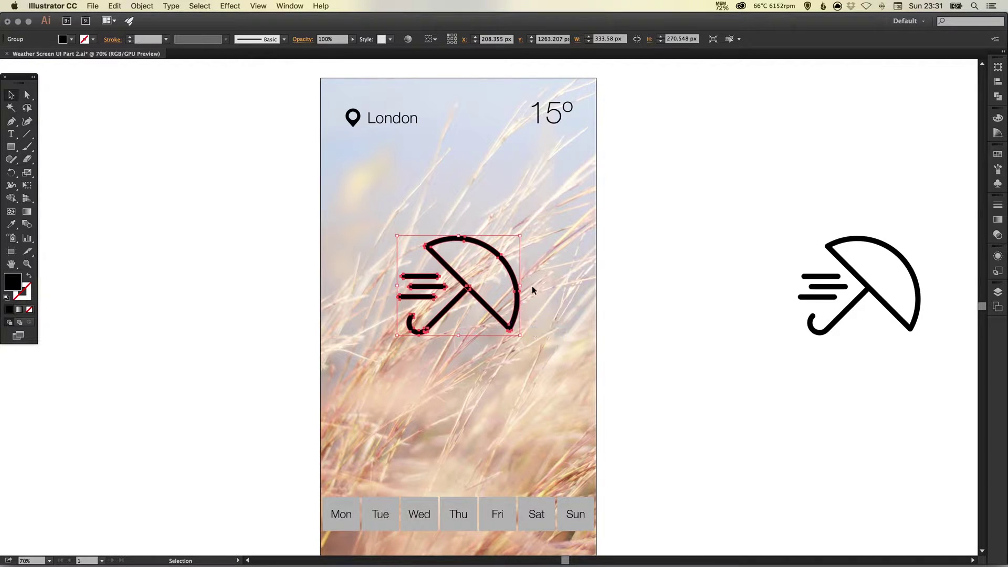
left_click(699, 264)
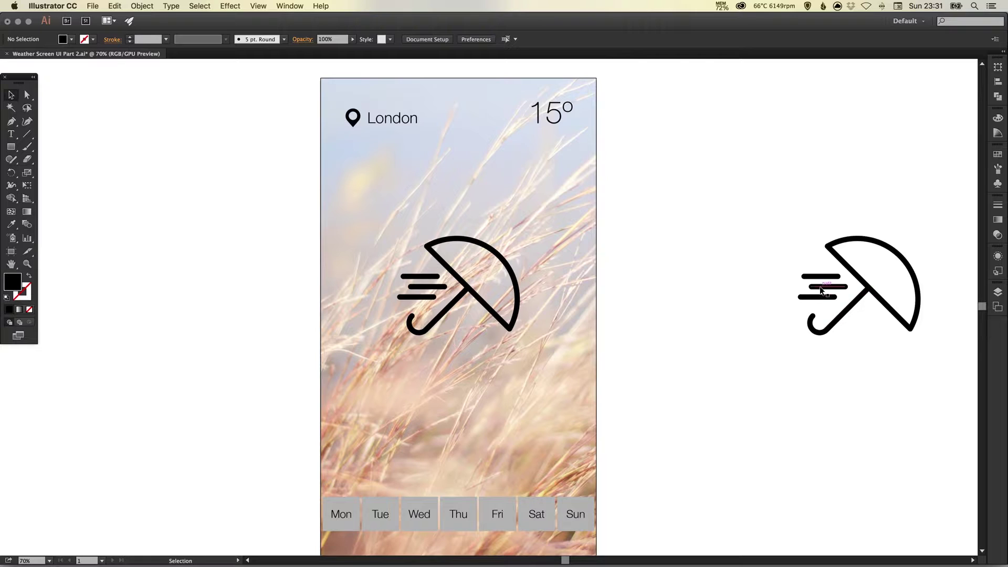
left_click(440, 259)
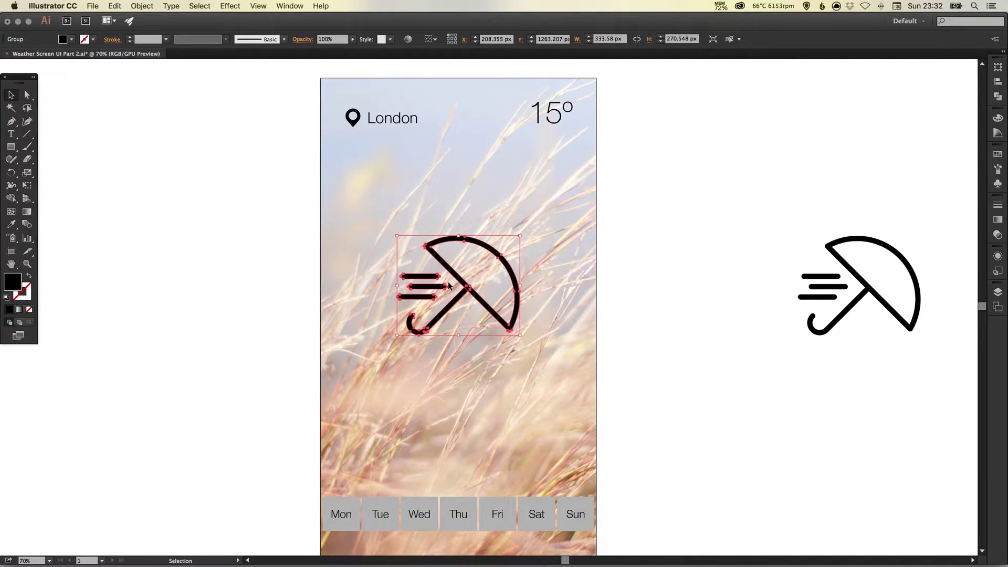
left_click_drag(521, 236, 538, 217)
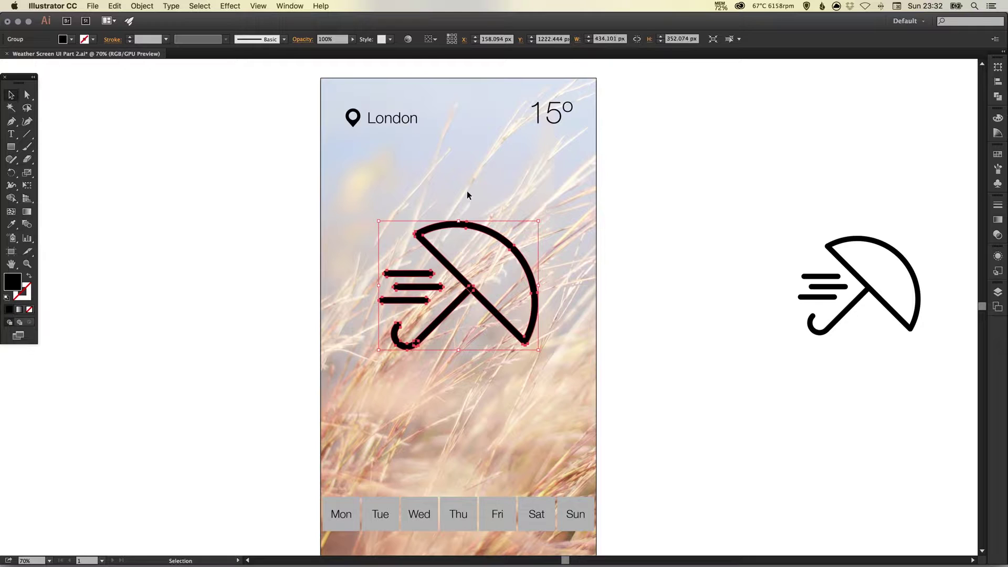
- Unite the overlapping shapes of the artboard's umbrella icon in Outline view, check the merged paths, and return to Preview view
key("a")
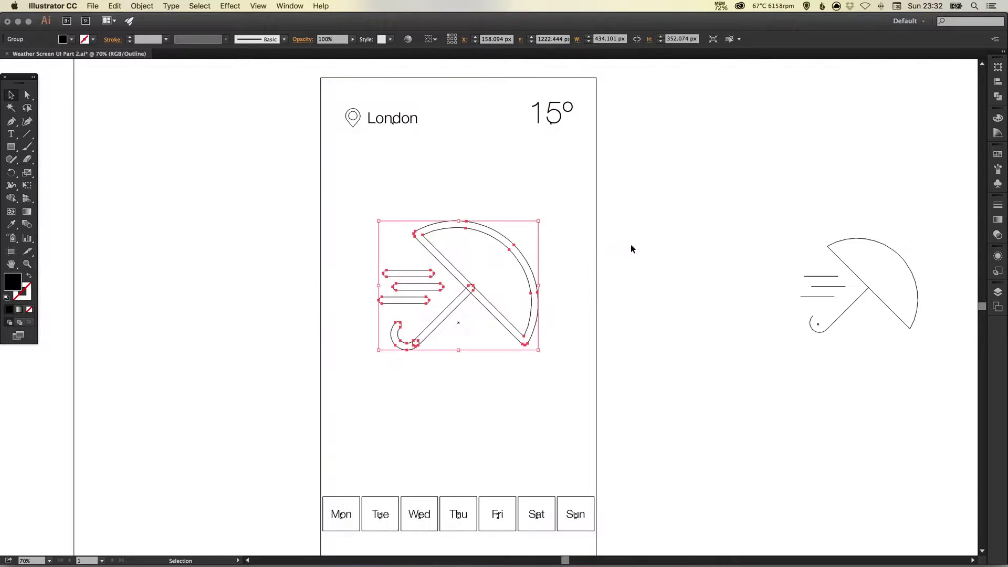
left_click(620, 264)
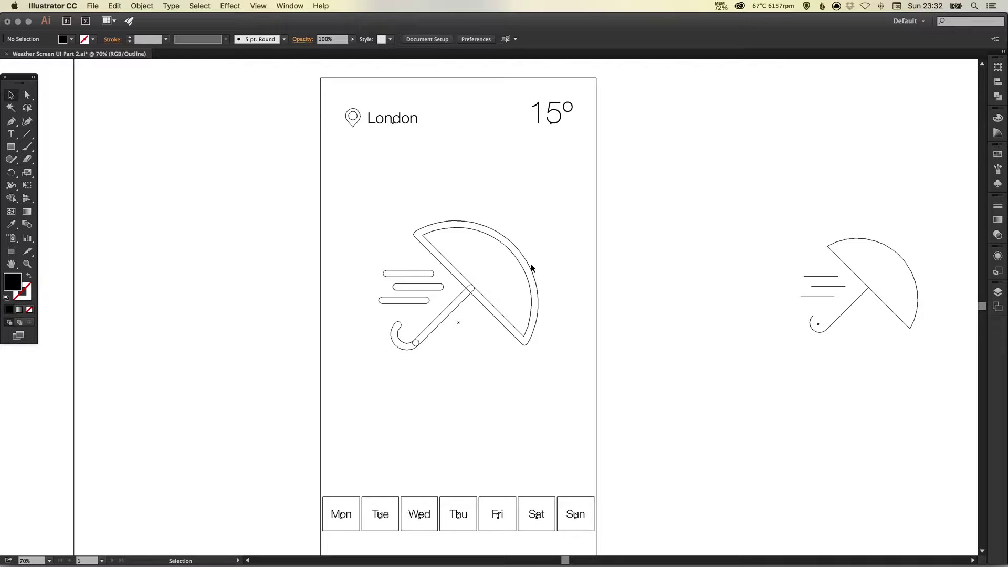
key("z")
left_click_drag(354, 238, 571, 391)
key("v")
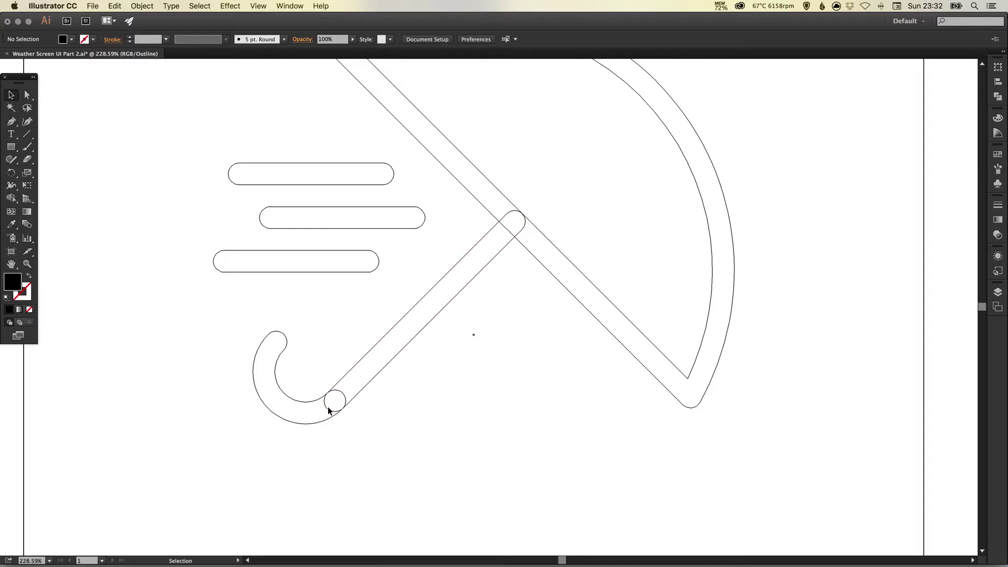
left_click(362, 388)
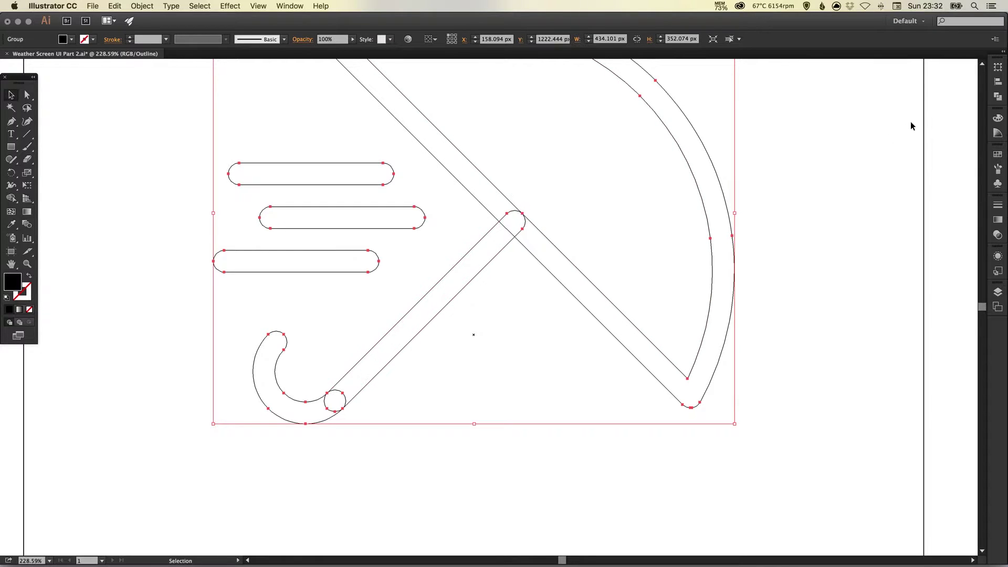
left_click(994, 98)
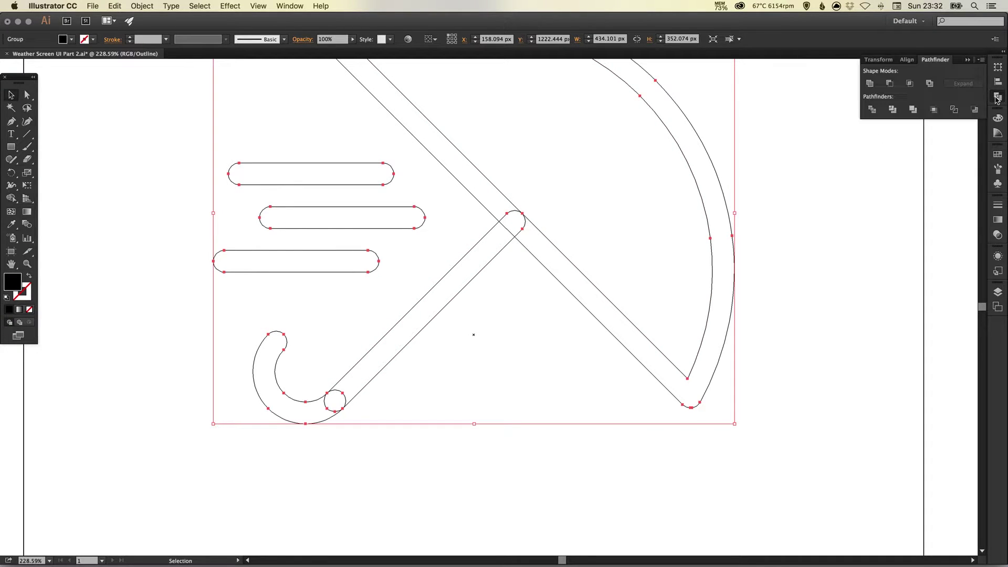
left_click(870, 85)
left_click(822, 223)
key("space")
left_click_drag(448, 269, 453, 324)
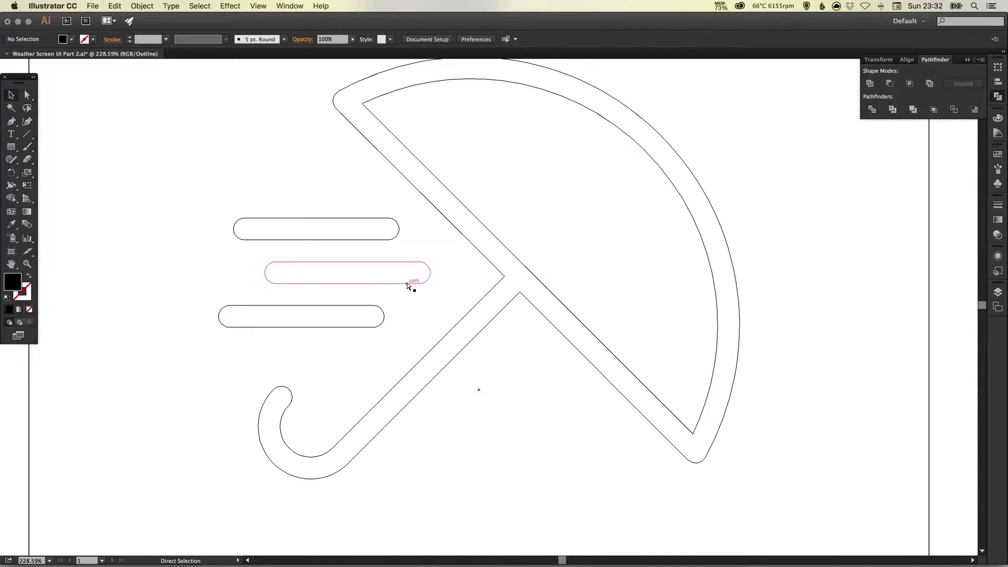
key("super+y")
key("super+minus")
key("super+minus")
key("super+minus")
key("super+minus")
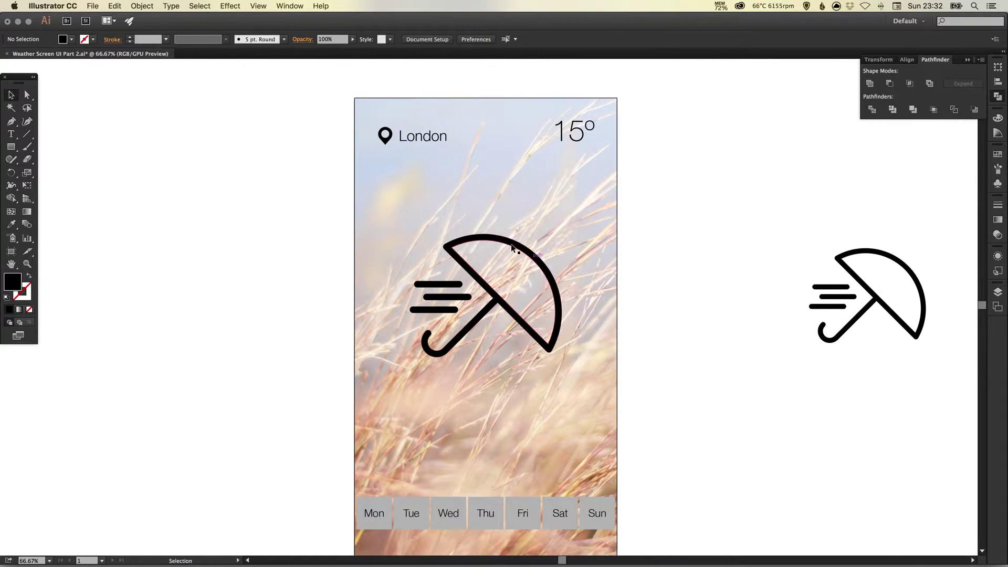
- Fill the artboard's umbrella icon with the White swatch and make that swatch a global color
left_click(507, 243)
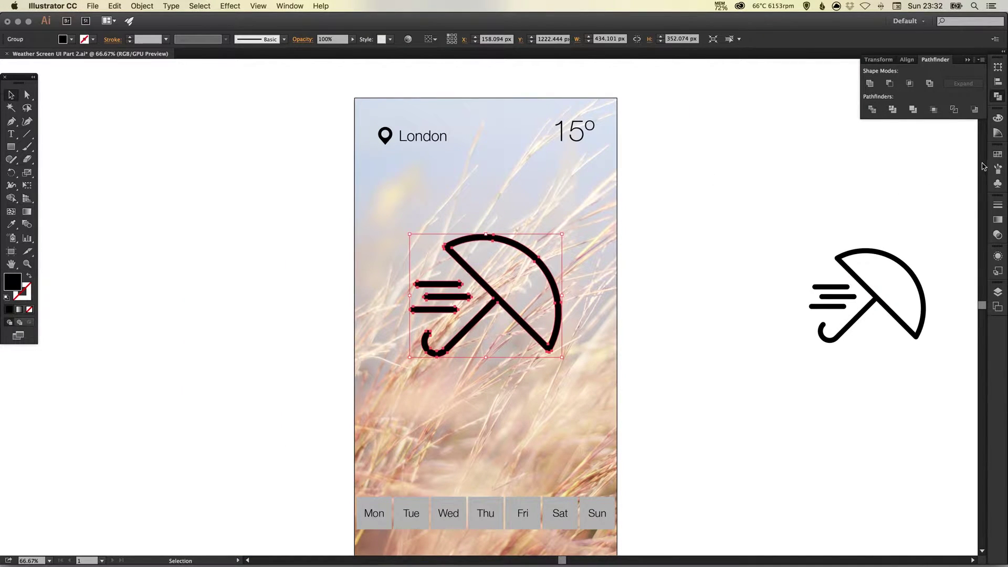
left_click(998, 154)
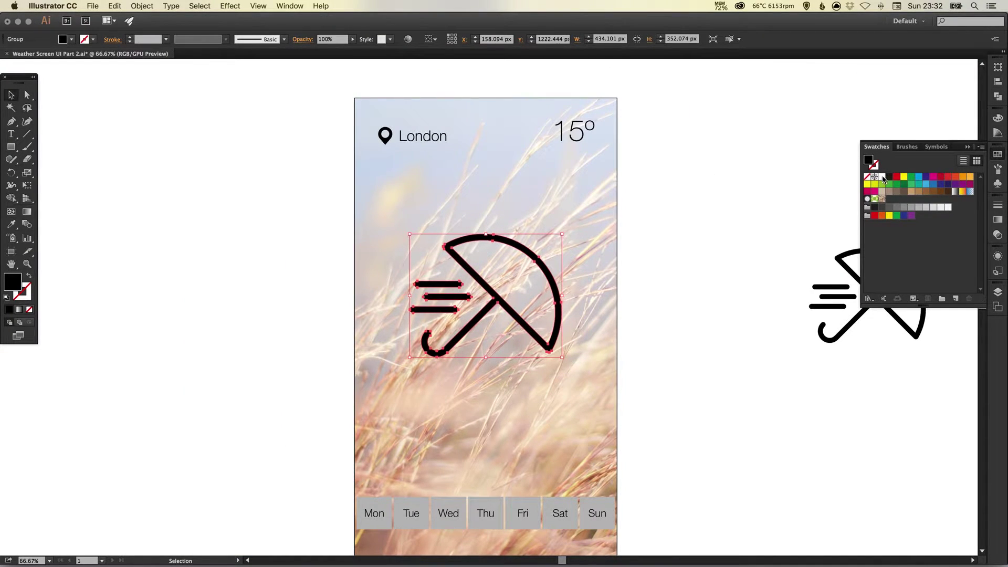
double_click(883, 178)
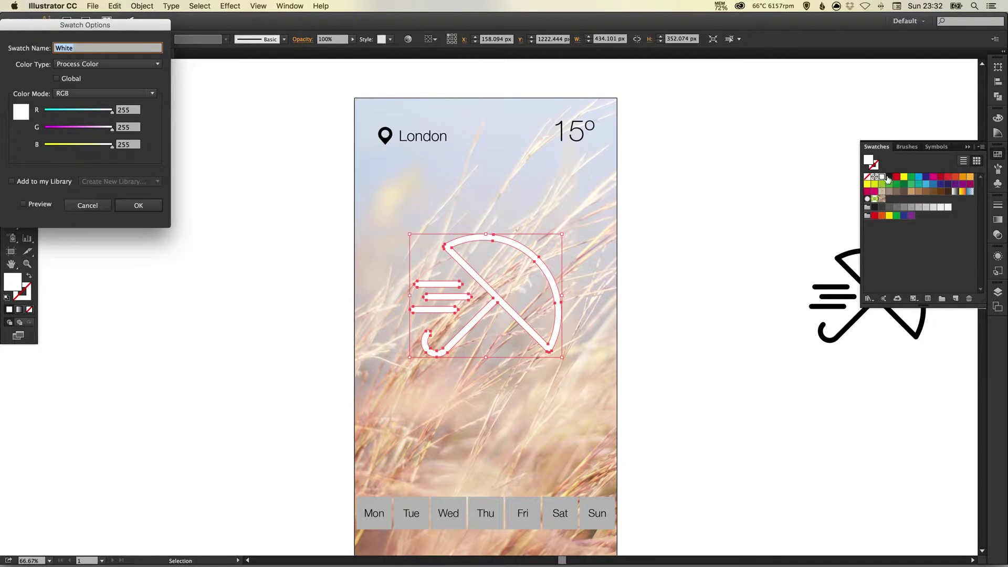
left_click(71, 79)
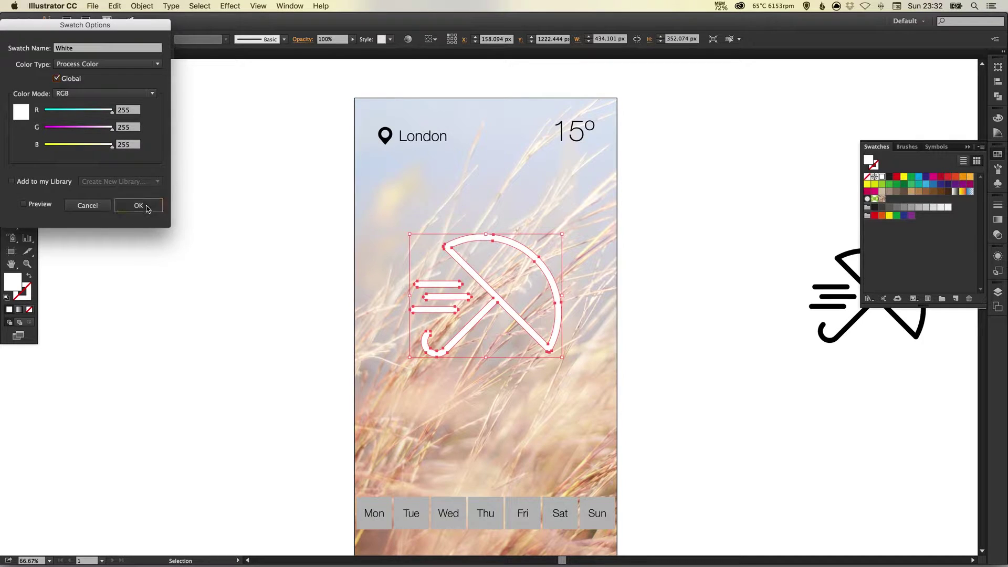
left_click(138, 205)
left_click(1001, 152)
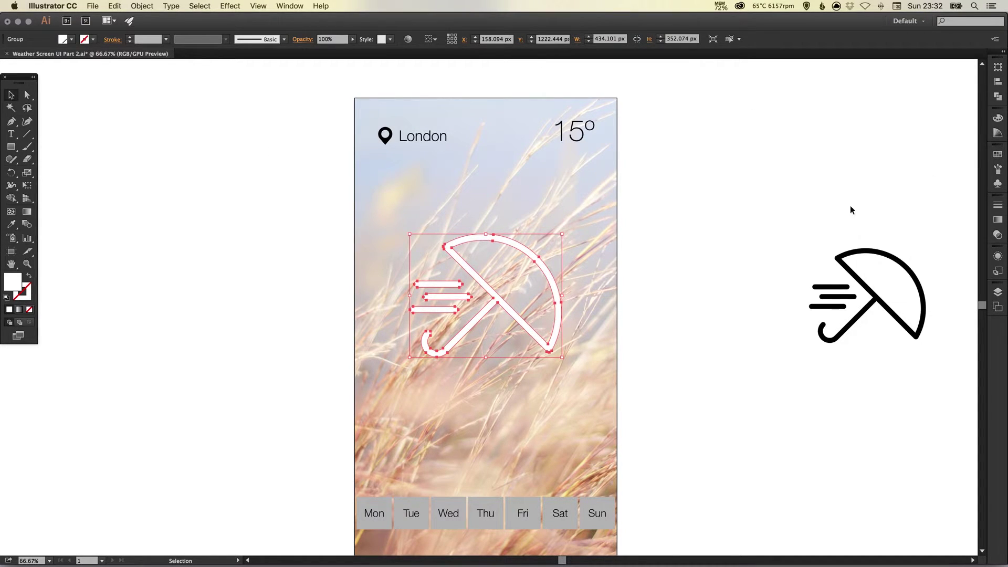
- Apply the global White swatch to the London text, the 15º text and the location pin
left_click(692, 279)
scroll(651, 262, "down", 1)
scroll(526, 202, "up", 1)
scroll(525, 202, "right", 1)
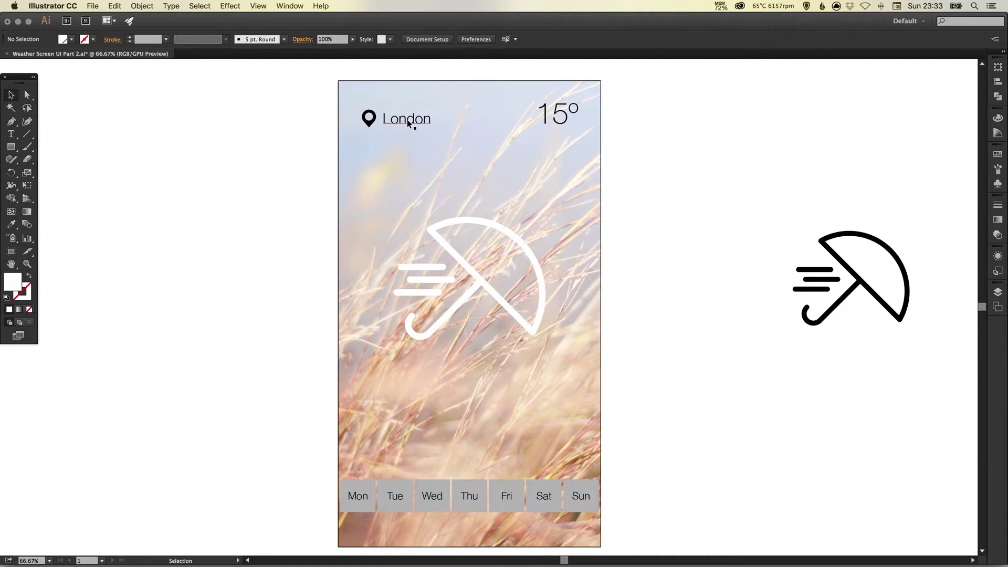
left_click(425, 120)
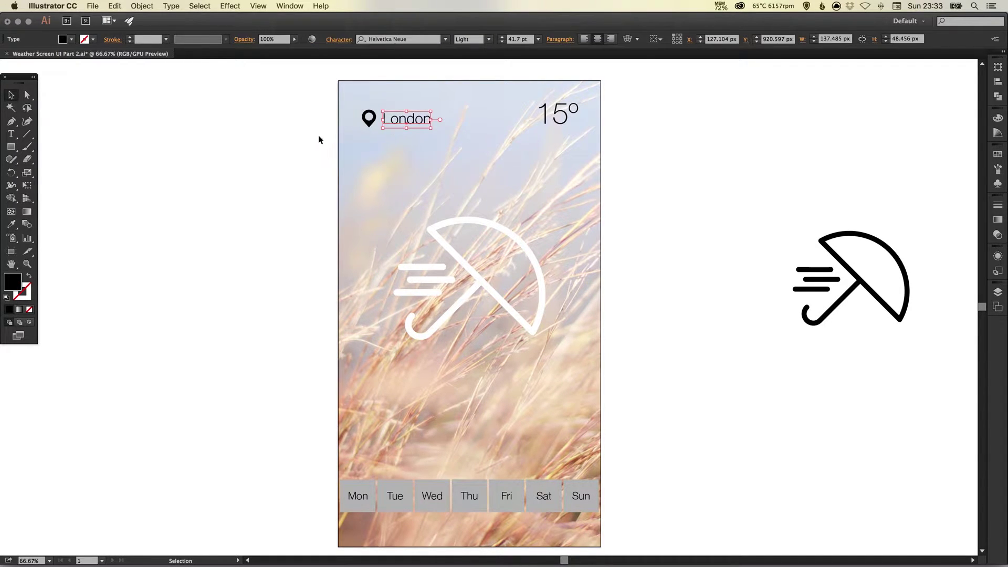
left_click(565, 114, "shift")
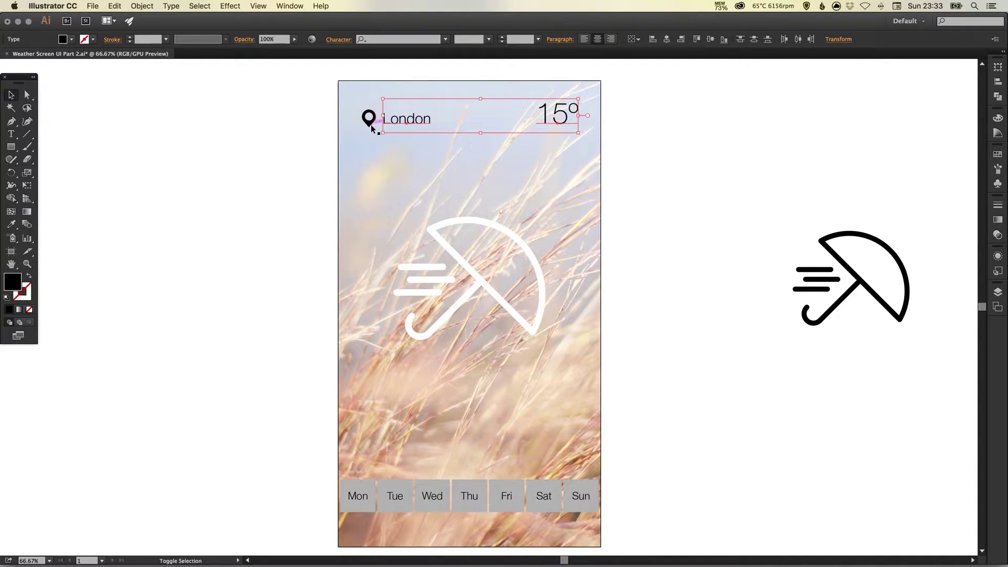
left_click(369, 118, "shift")
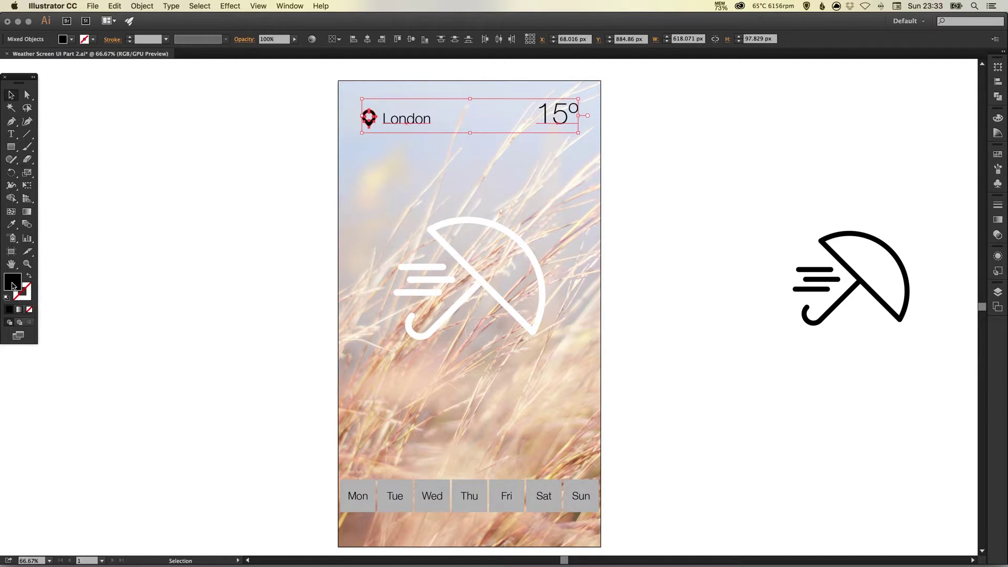
left_click(997, 154)
left_click(882, 178)
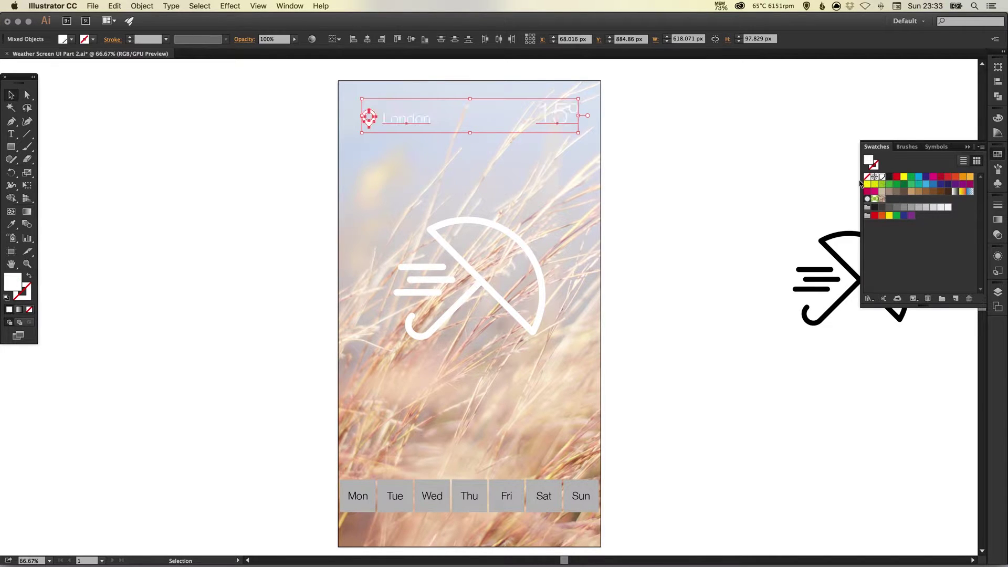
left_click(700, 196)
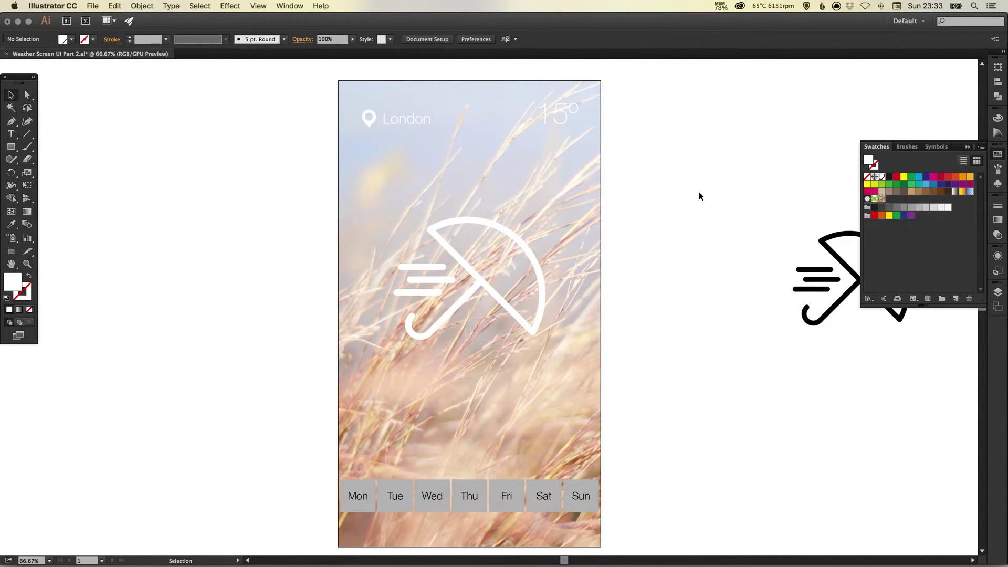
- Preview different RGB values for the global White swatch, such as black and R 186, G 196, B 255, and cancel the changes
double_click(882, 178)
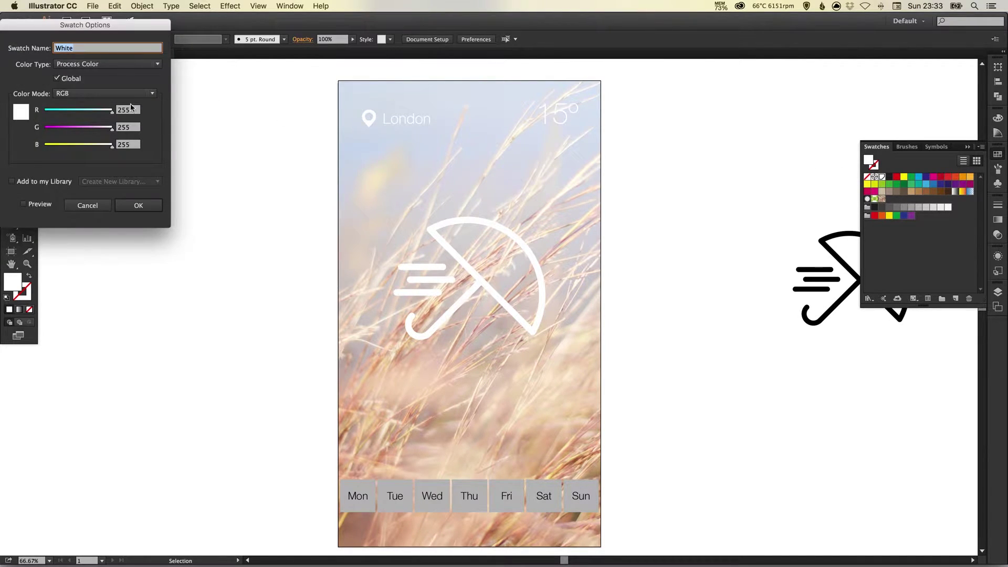
left_click(33, 204)
left_click_drag(59, 111, 35, 143)
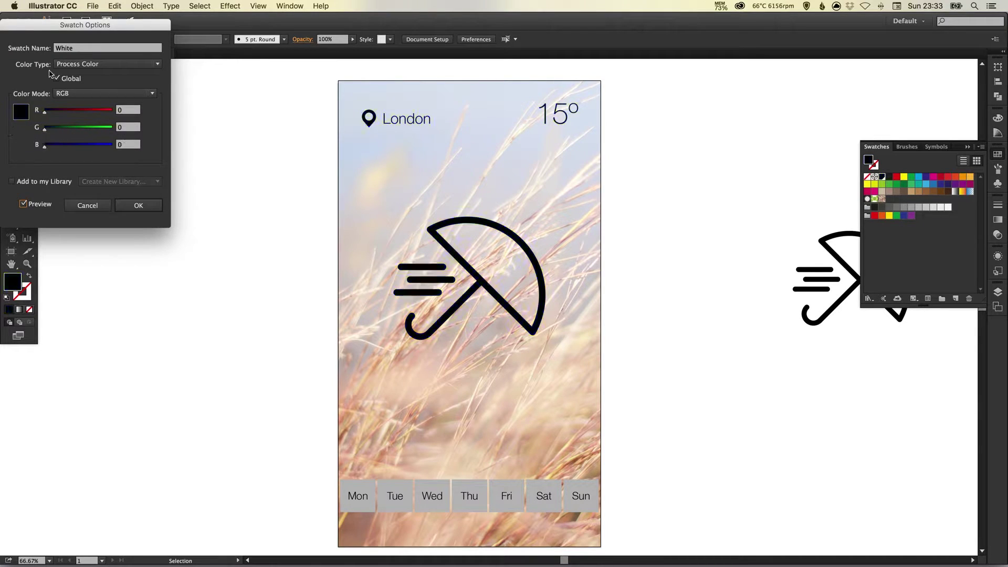
left_click(95, 112)
left_click(97, 129)
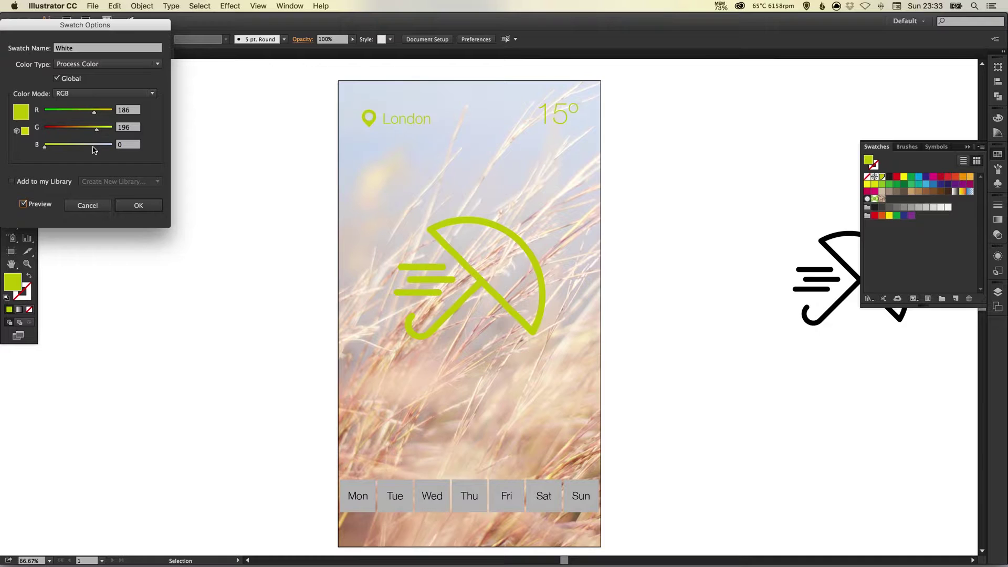
left_click(94, 146)
left_click_drag(106, 147, 113, 147)
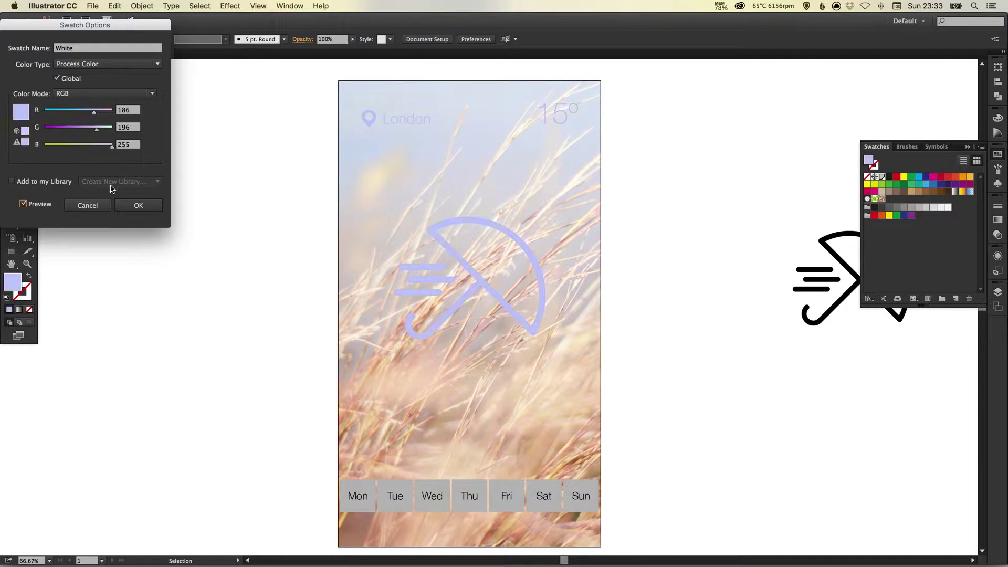
left_click(85, 209)
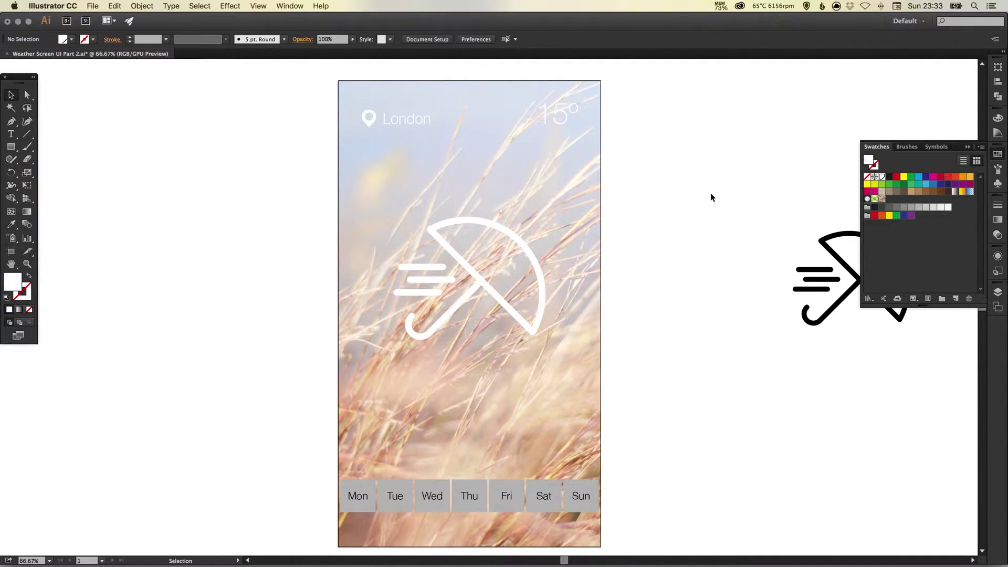
left_click(997, 154)
- Draw a 750 by 1334 px rectangle covering the whole artboard and fill it with the black swatch
mouse_move(594, 293)
left_mouse_down()
mouse_move(600, 266)
mouse_move(598, 279)
left_mouse_up()
left_click_drag(517, 213, 514, 235)
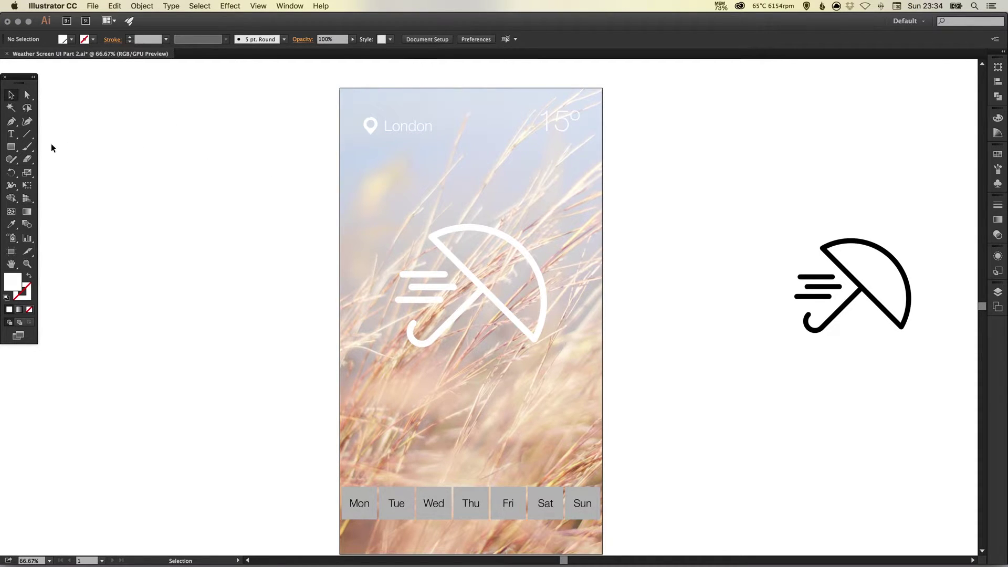
left_click(10, 148)
left_click_drag(340, 90, 602, 554)
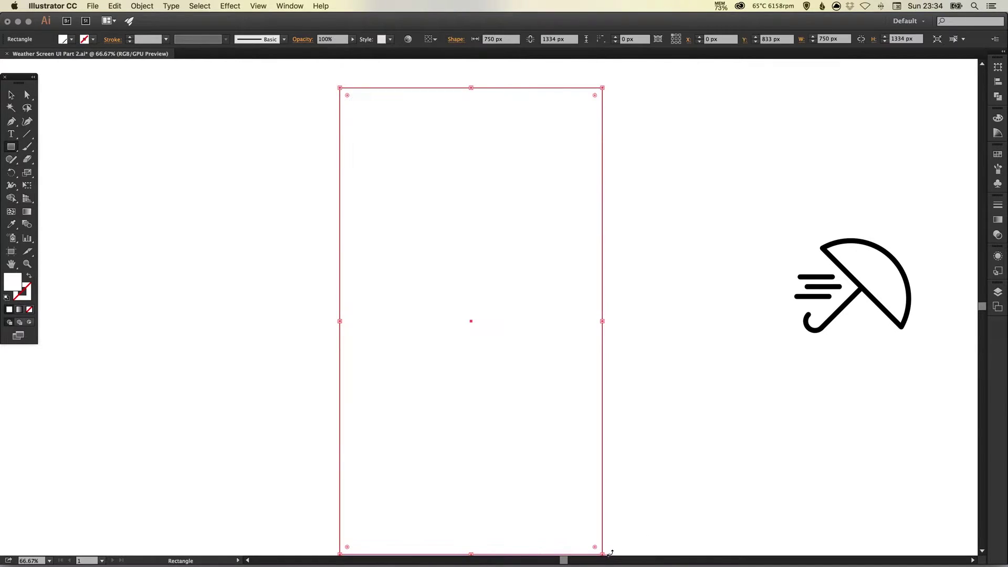
key("v")
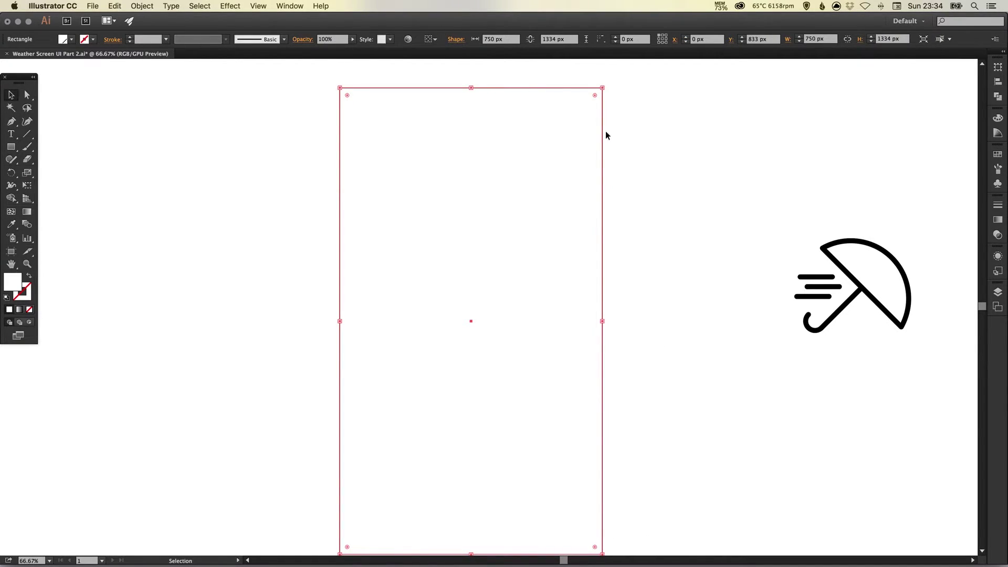
left_click(997, 154)
left_click(889, 176)
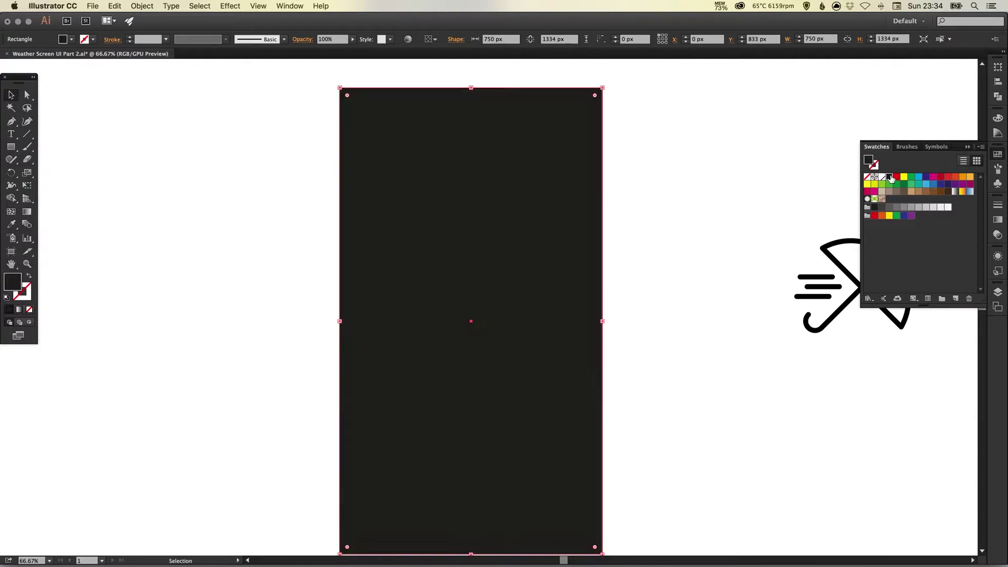
- Send the black rectangle to the back, behind the background photo
left_click(142, 6)
mouse_move(151, 24)
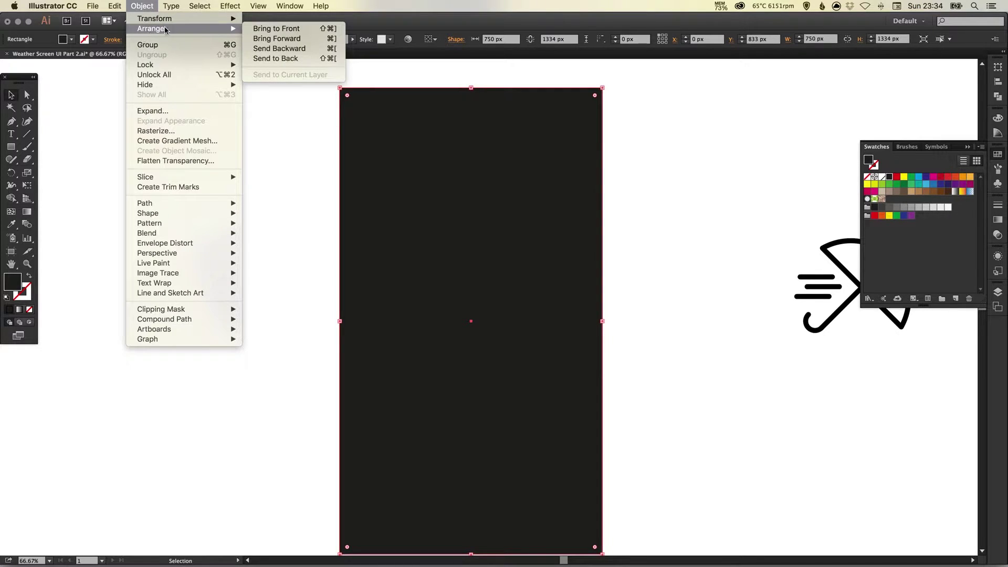
left_click(293, 59)
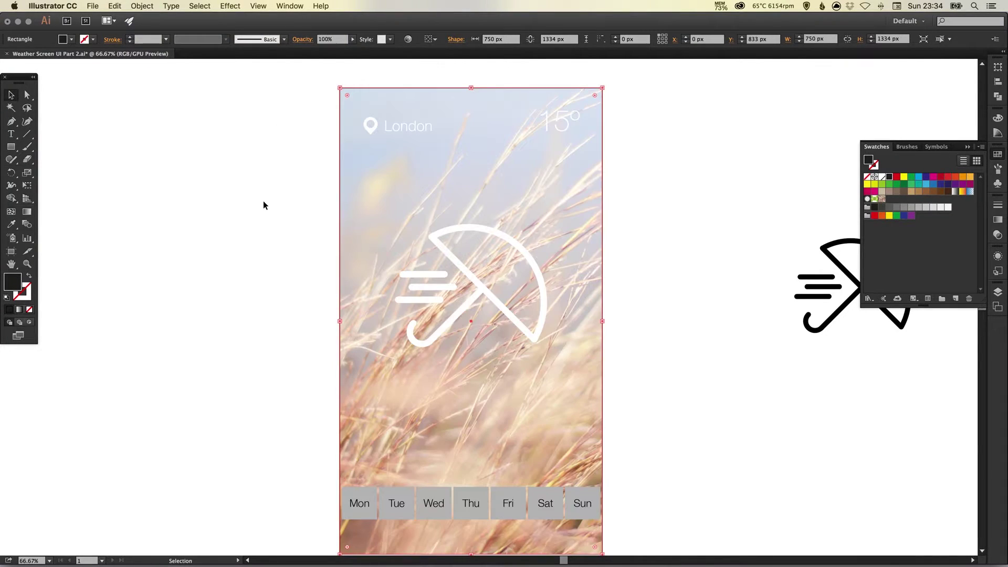
- Bring the black rectangle forward one level, in front of the background photo, and set its opacity to 10%
left_click(141, 6)
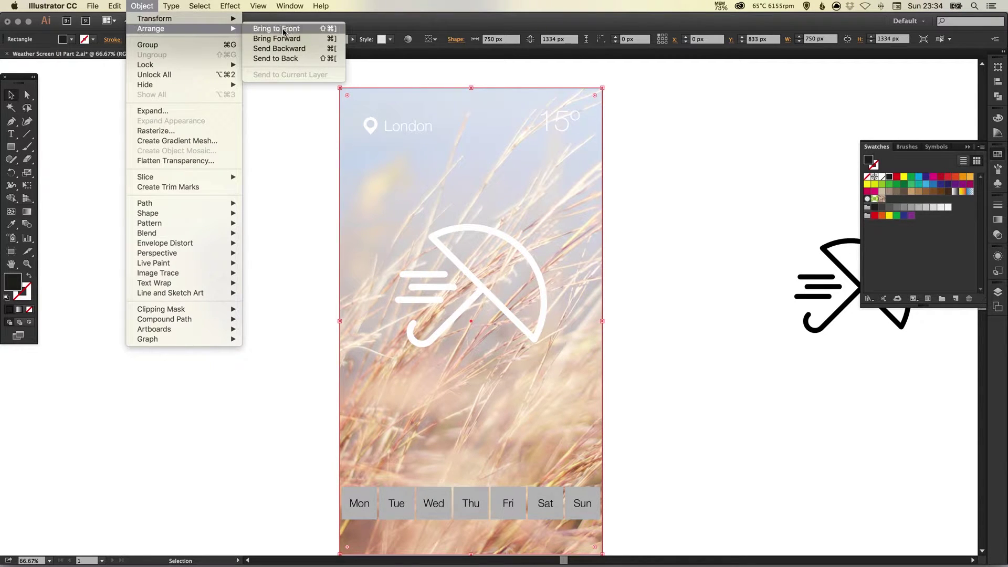
left_click(277, 38)
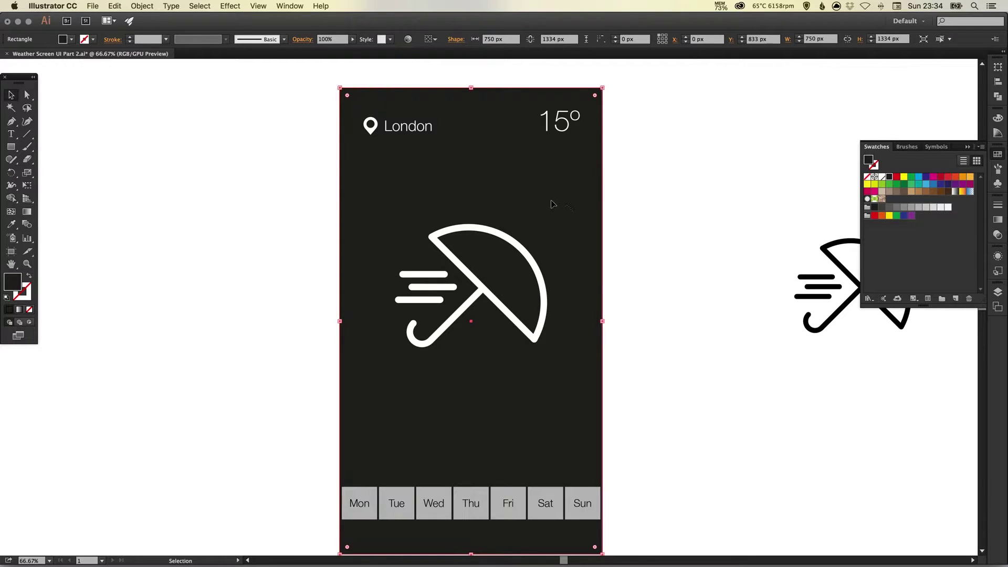
left_click(999, 237)
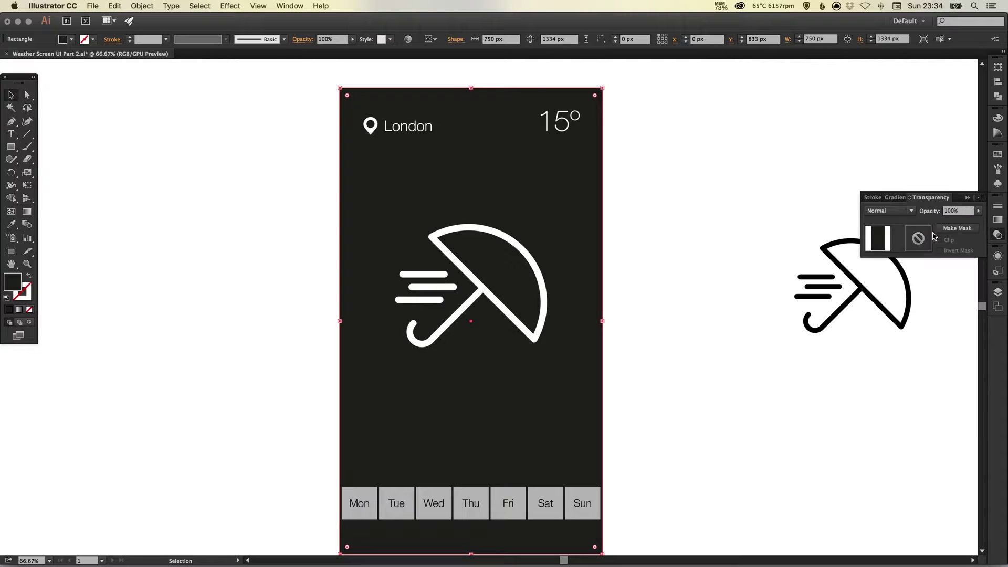
left_click(956, 210)
type("10")
key("Return")
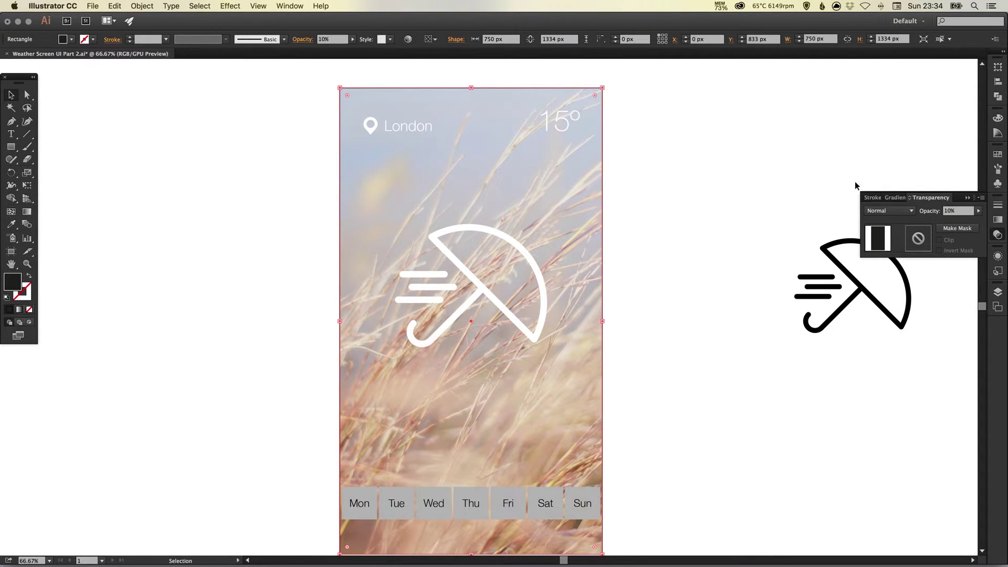
- Try opacities of 20% and 50% on the black rectangle, undo the 50% change, and set the opacity back to 10%
left_click(956, 211)
type("20")
key("Return")
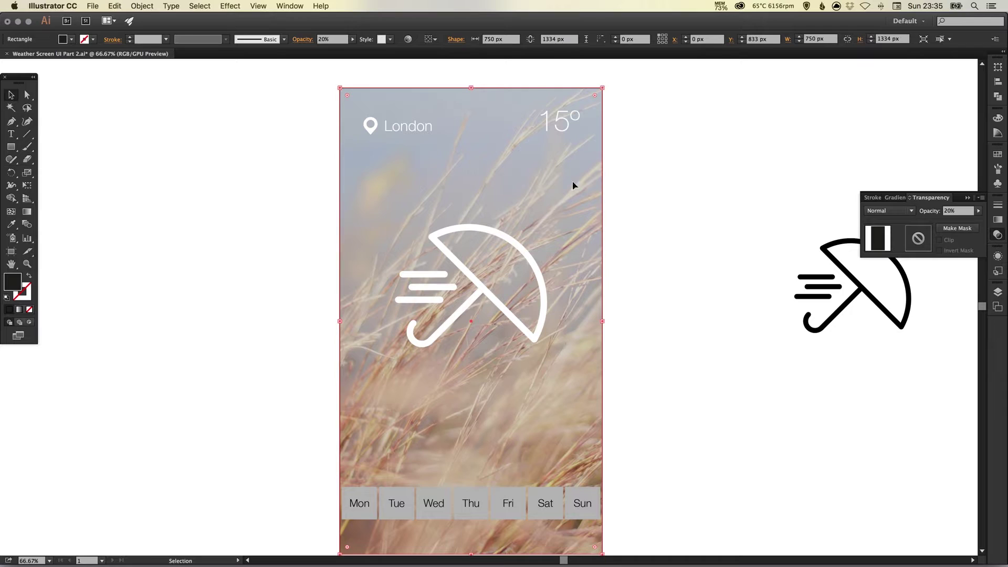
left_click(953, 211)
type("50")
key("Return")
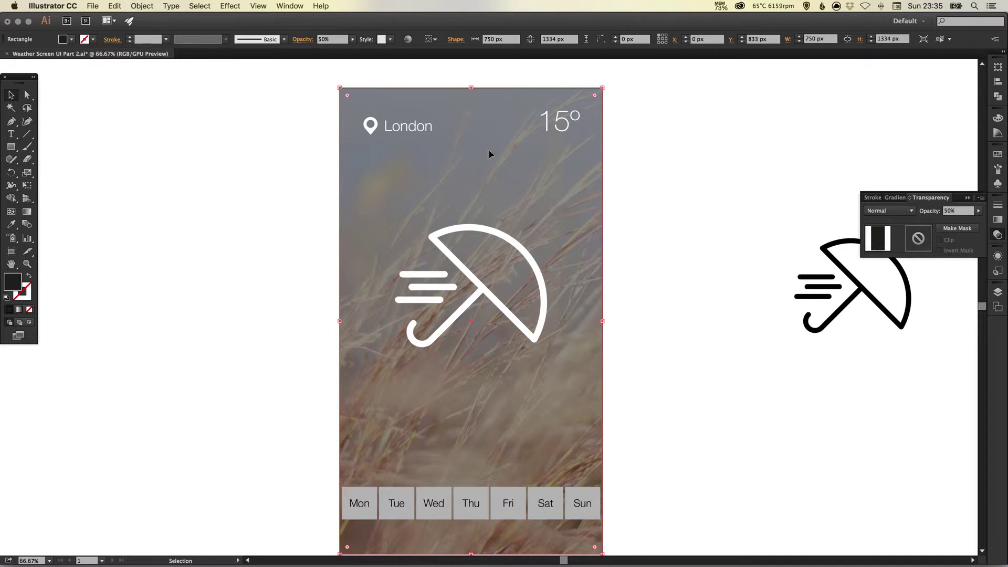
key("cmd+z")
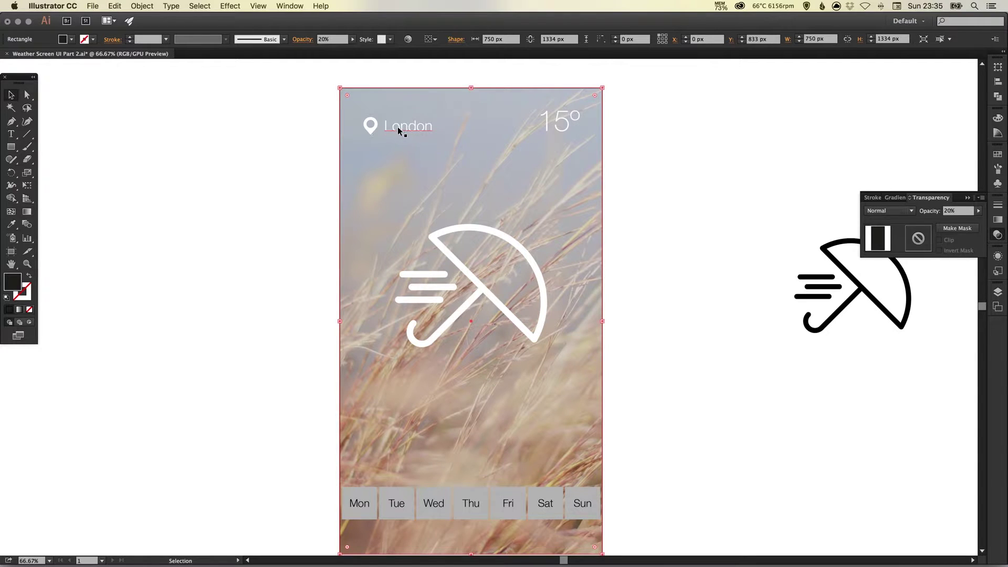
left_click(961, 211)
type("10")
key("Return")
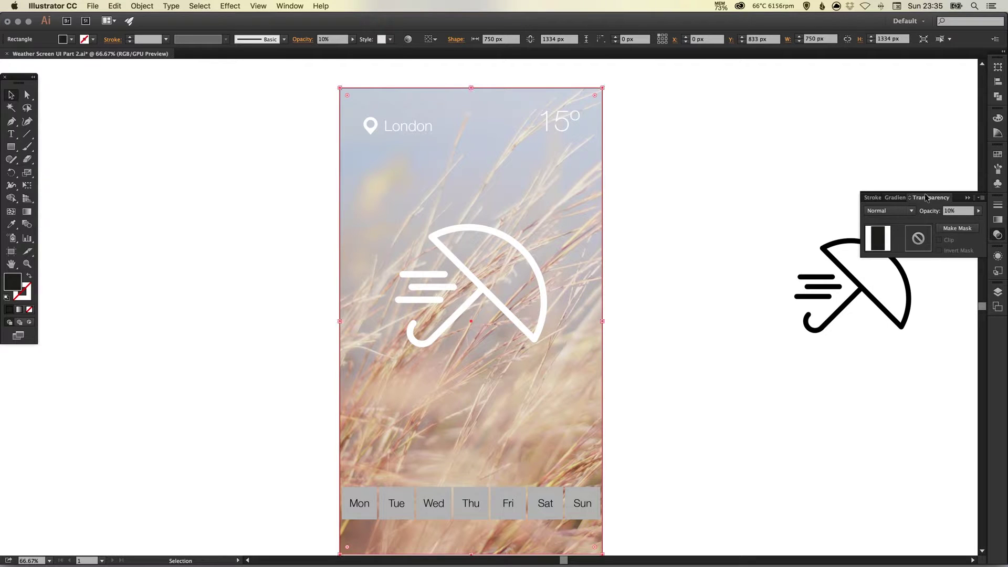
- Set the black rectangle's opacity to 15% and deselect it
left_click(959, 216)
type("15")
key("Return")
left_click(999, 236)
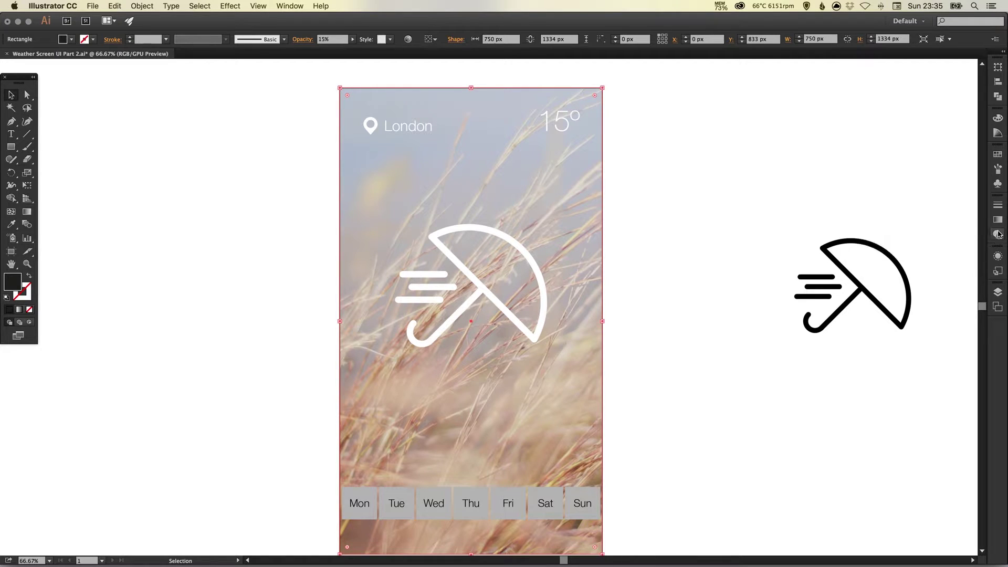
left_click(711, 178)
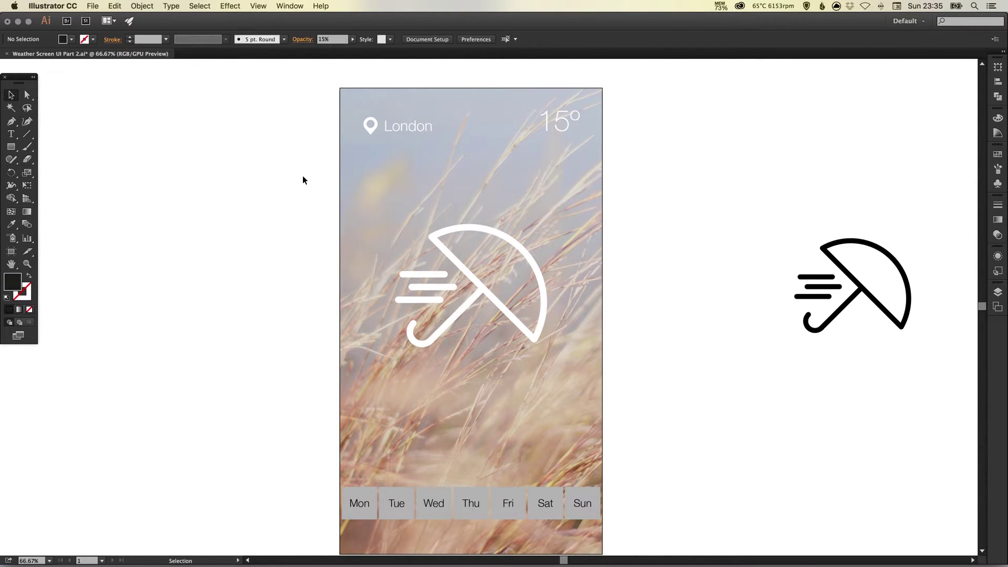
- Try moving the semi-transparent black rectangle partly off the artboard, and undo the move
left_click(392, 189)
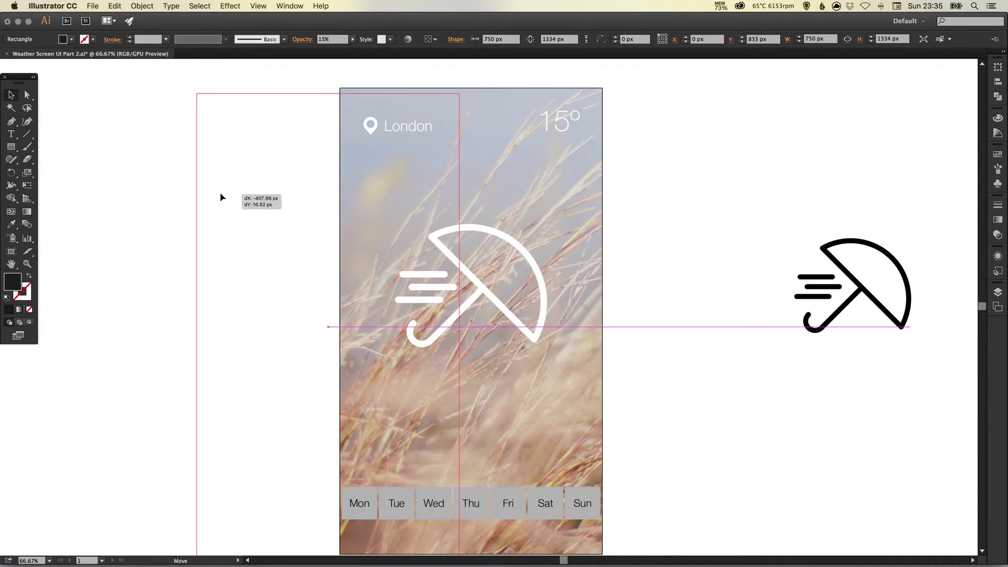
left_click_drag(221, 194, 199, 233)
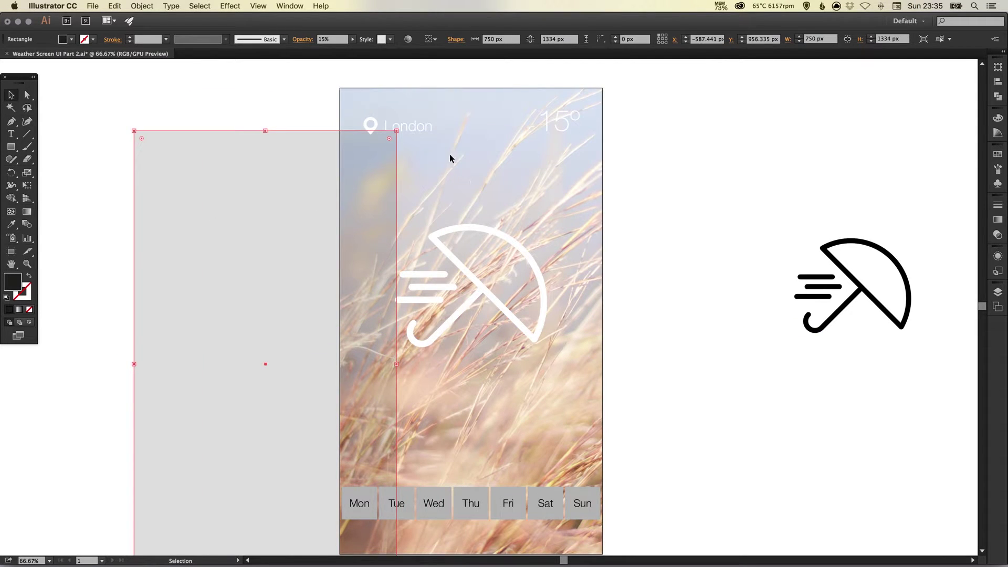
key("super+z")
key("super+z")
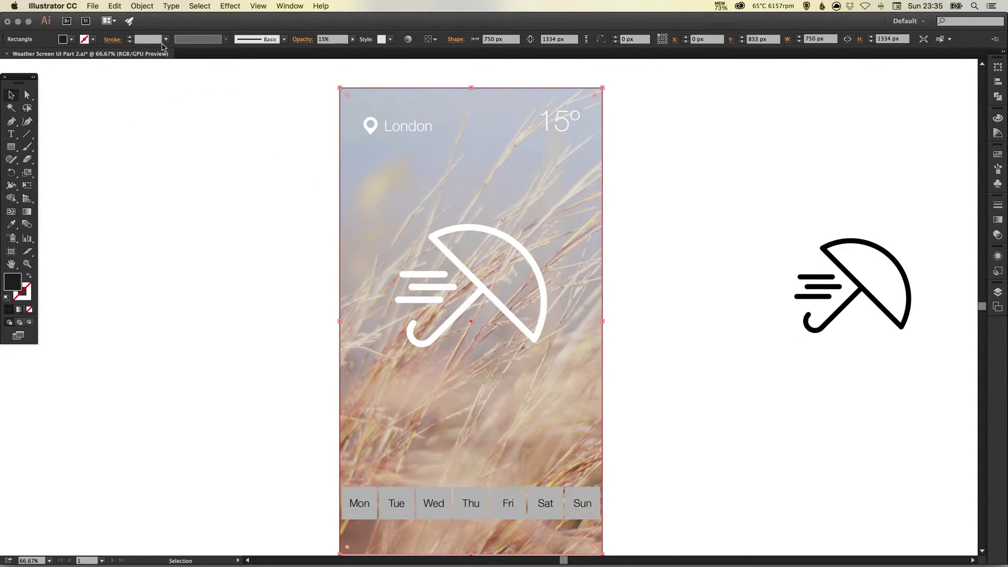
- Lock the semi-transparent black overlay rectangle so it cannot be selected or moved
left_click(142, 5)
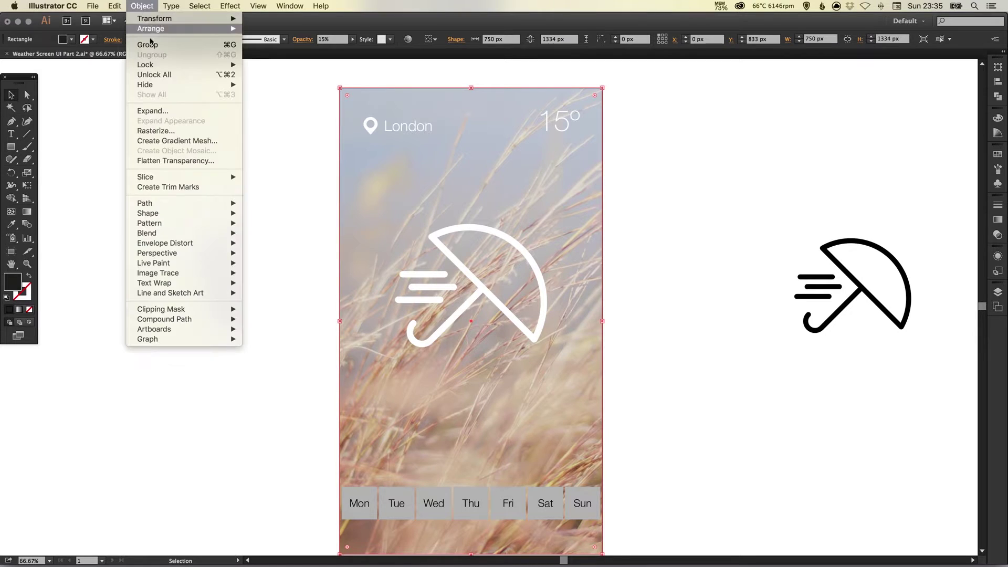
mouse_move(171, 64)
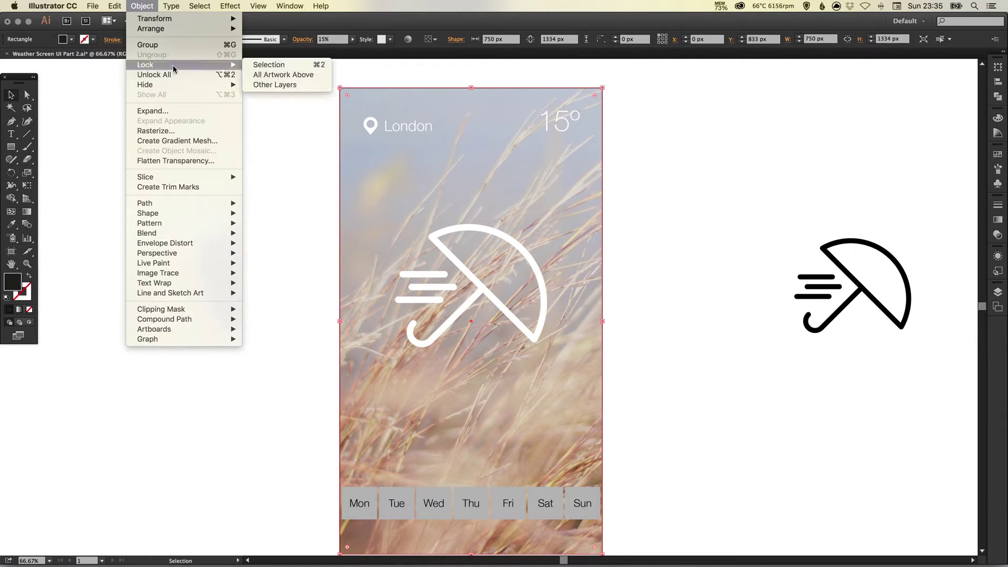
left_click(286, 64)
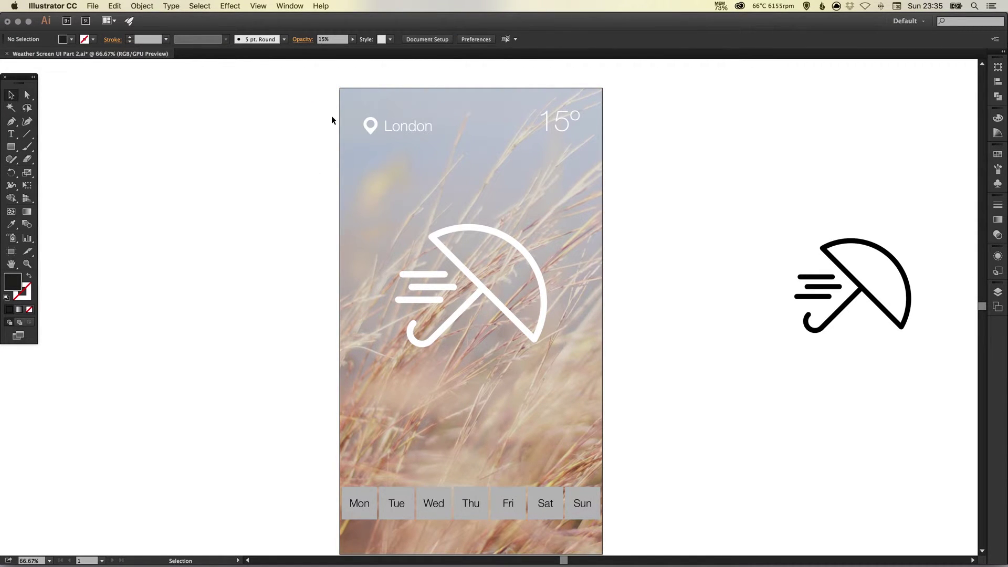
- Fill only the rectangle behind the Fri label with the light blue swatch
key("super+0")
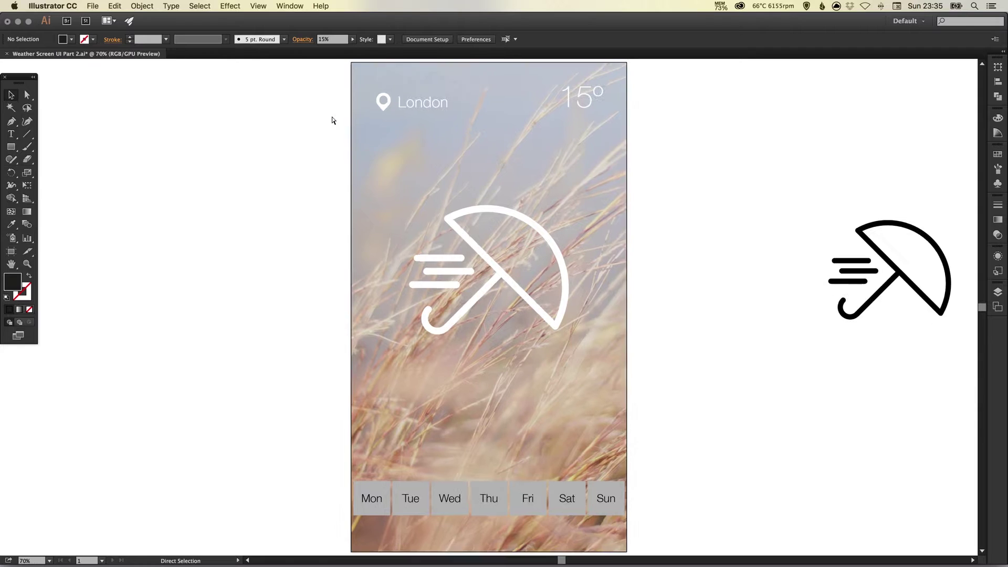
scroll(412, 367, "down", 2)
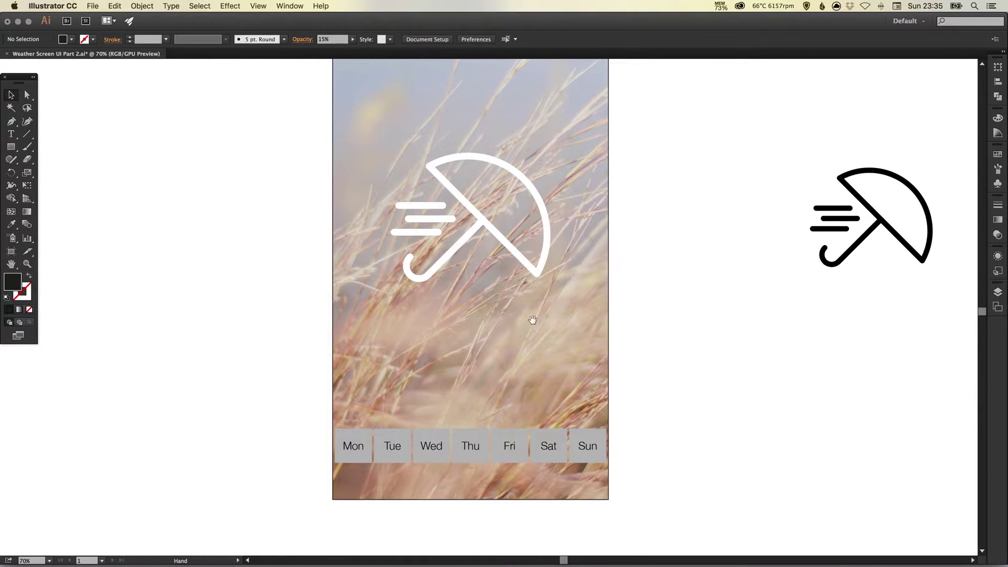
key("space")
left_click_drag(416, 398, 413, 400)
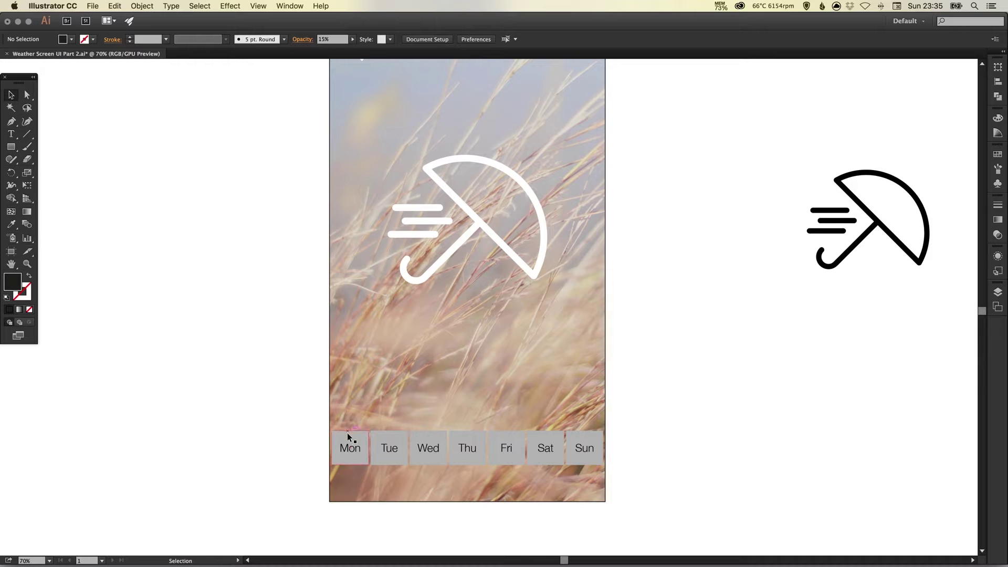
key("a")
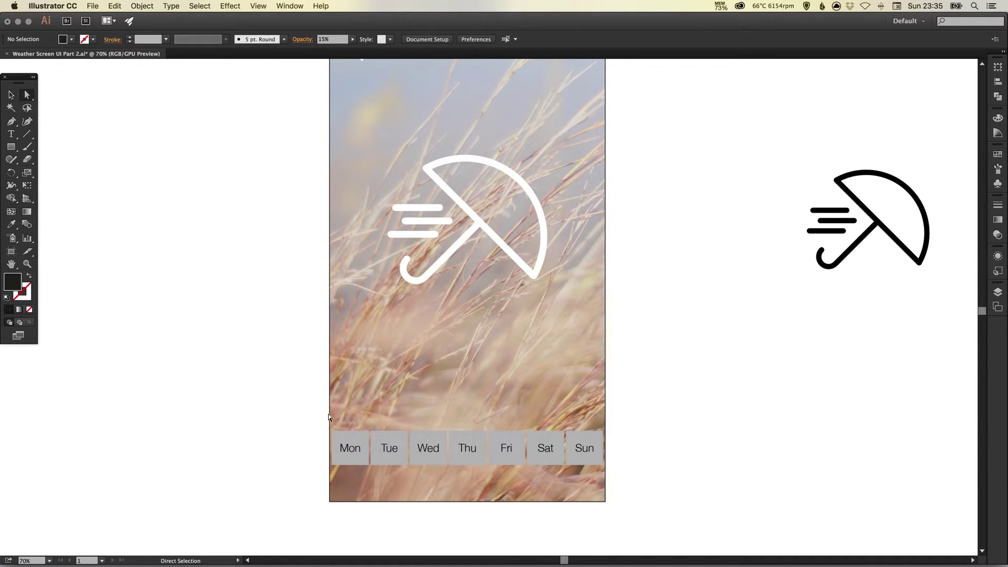
scroll(499, 424, "up", 3)
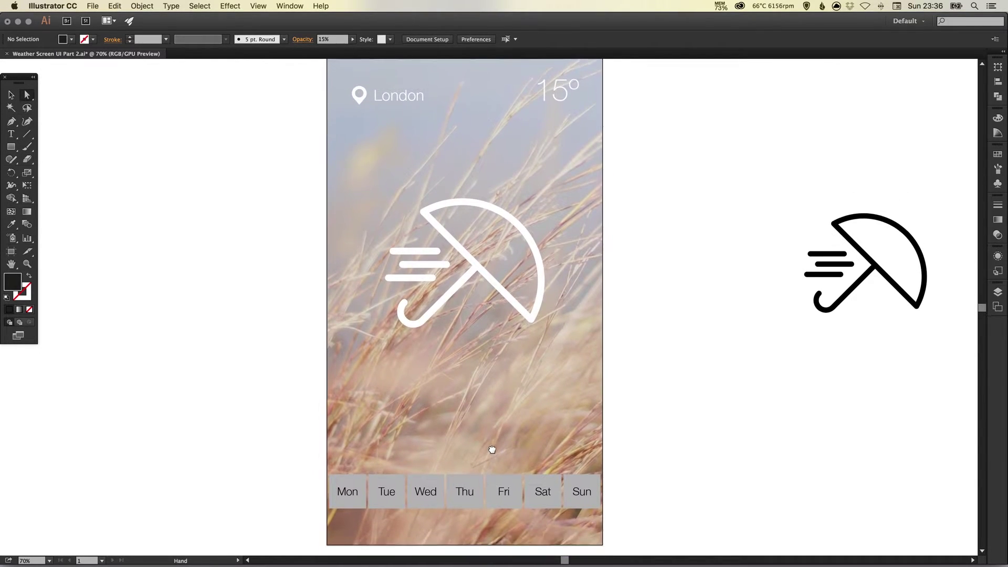
left_click(513, 476)
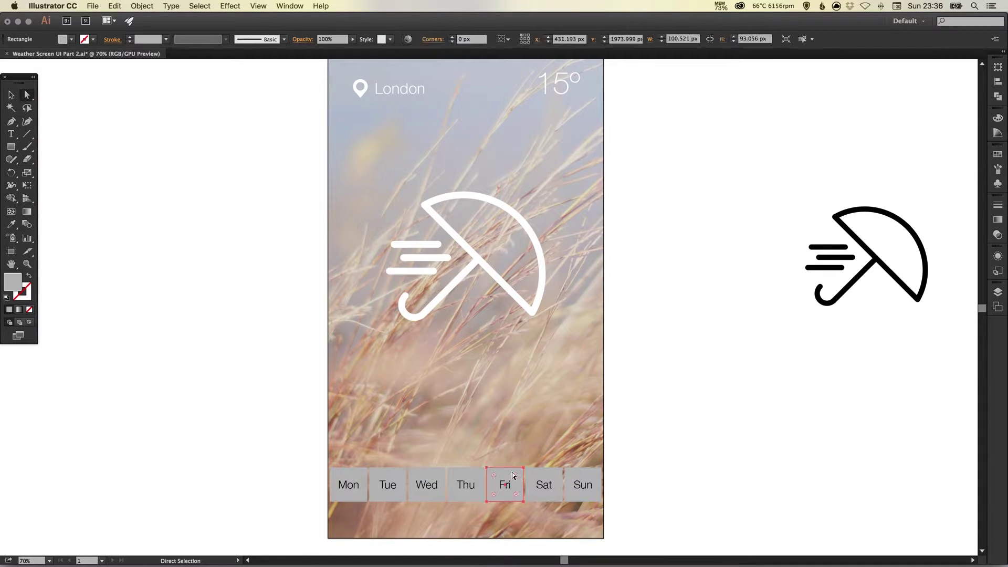
left_click(998, 154)
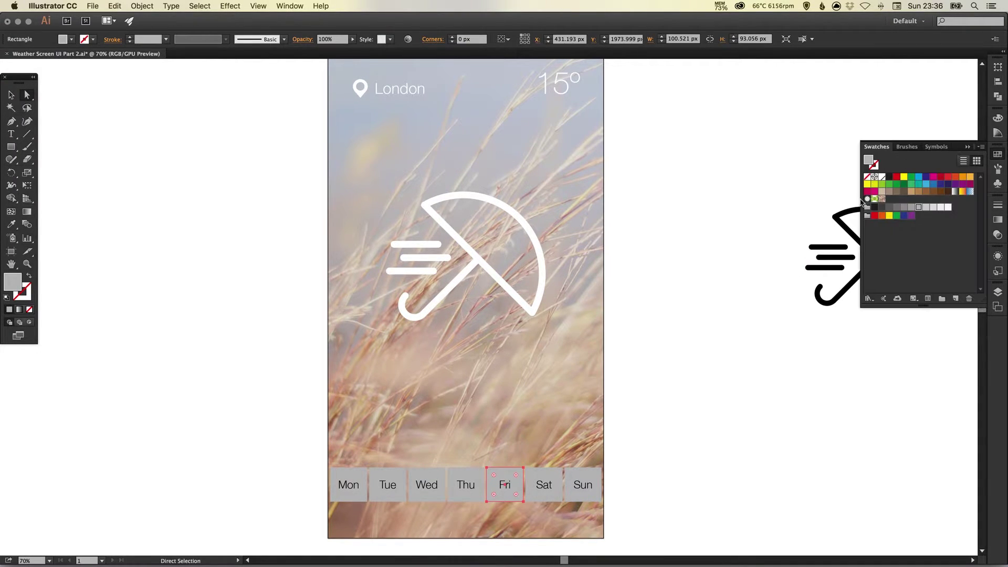
left_click(926, 185)
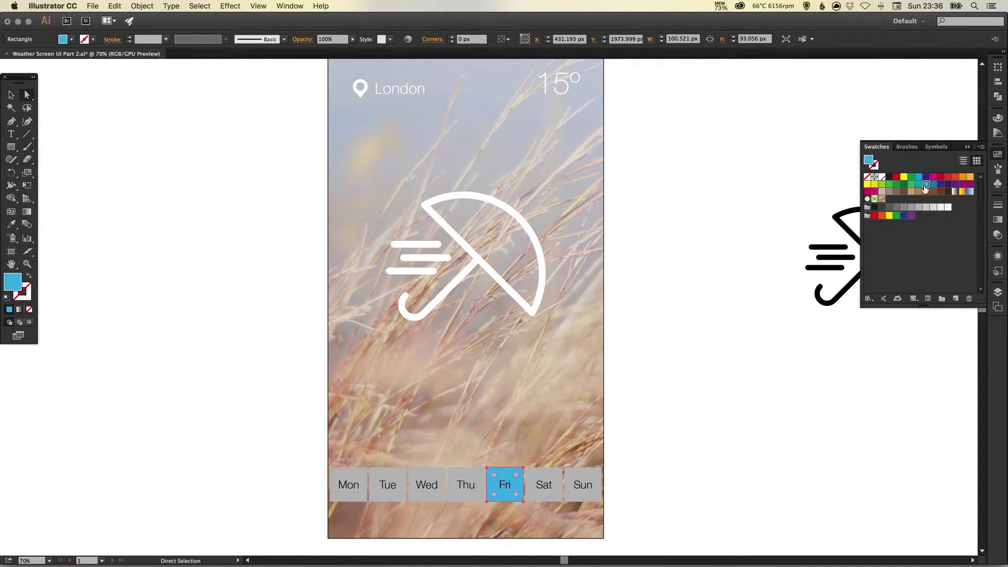
left_click(998, 154)
left_click(691, 252)
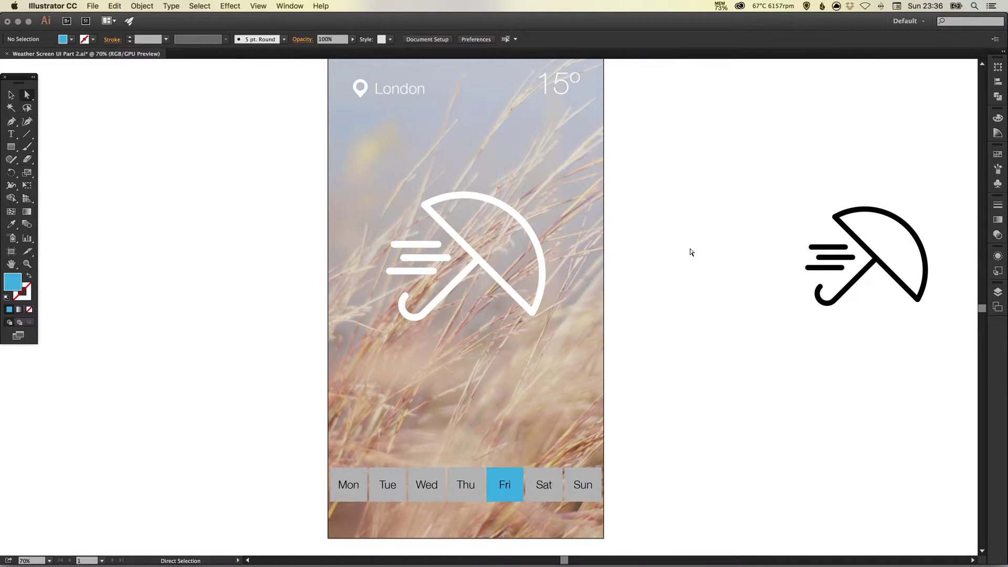
- Apply the white swatch to the Fri label's text and deselect it
left_click(507, 484)
left_click(998, 154)
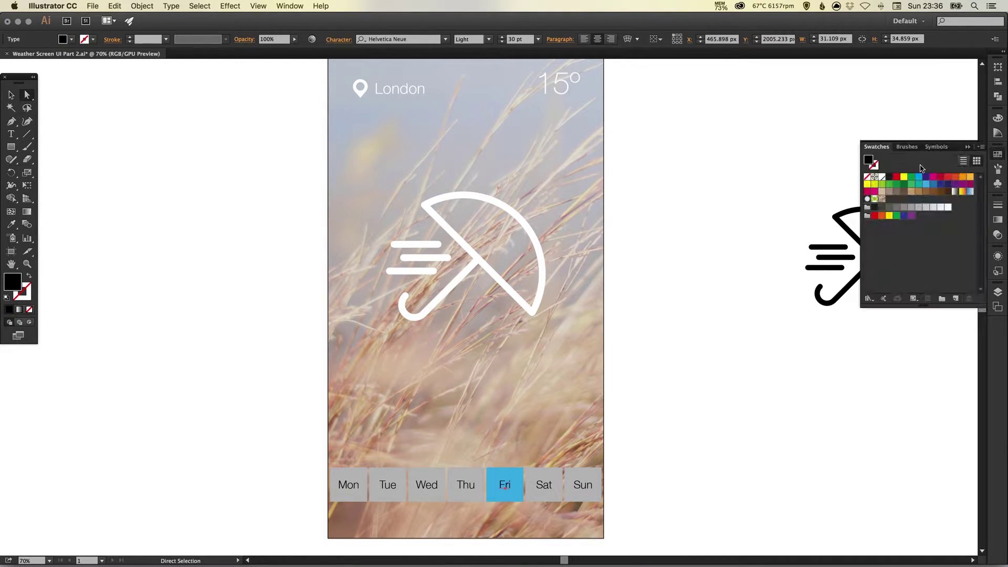
left_click(881, 178)
left_click(998, 154)
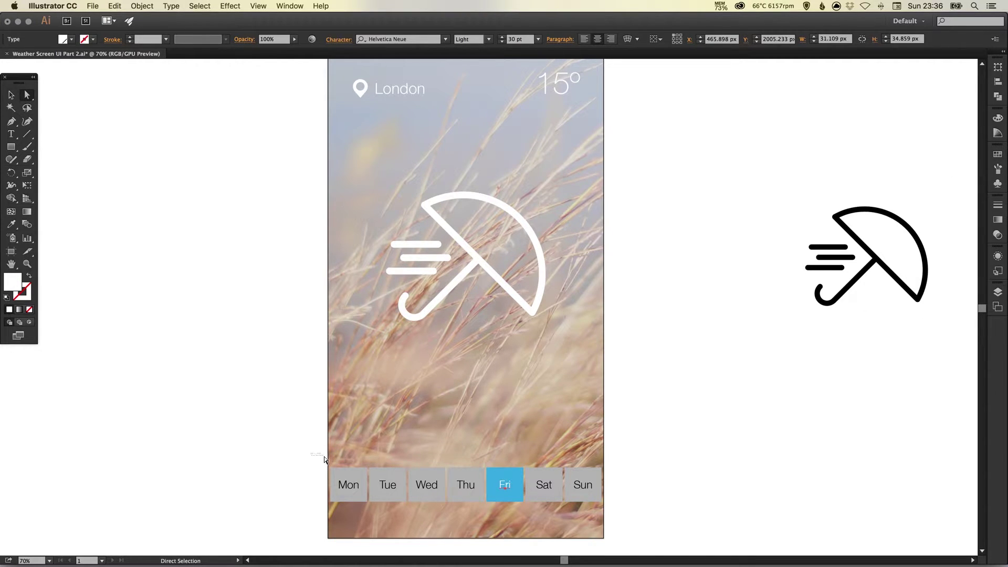
left_click(374, 464)
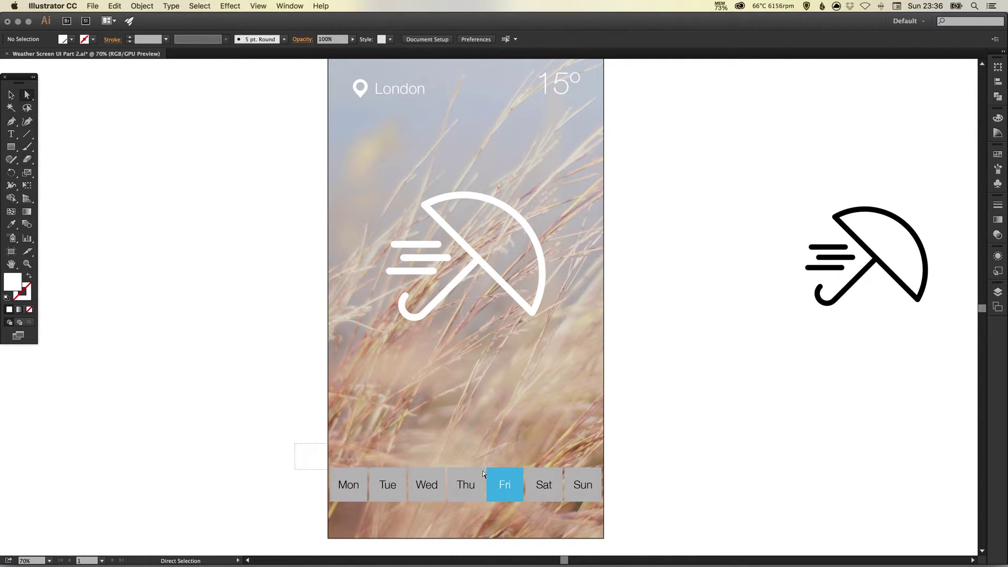
- Set the opacity of the six grey day rectangles, all except the blue Fri one, to 0%
left_click_drag(479, 471, 479, 470)
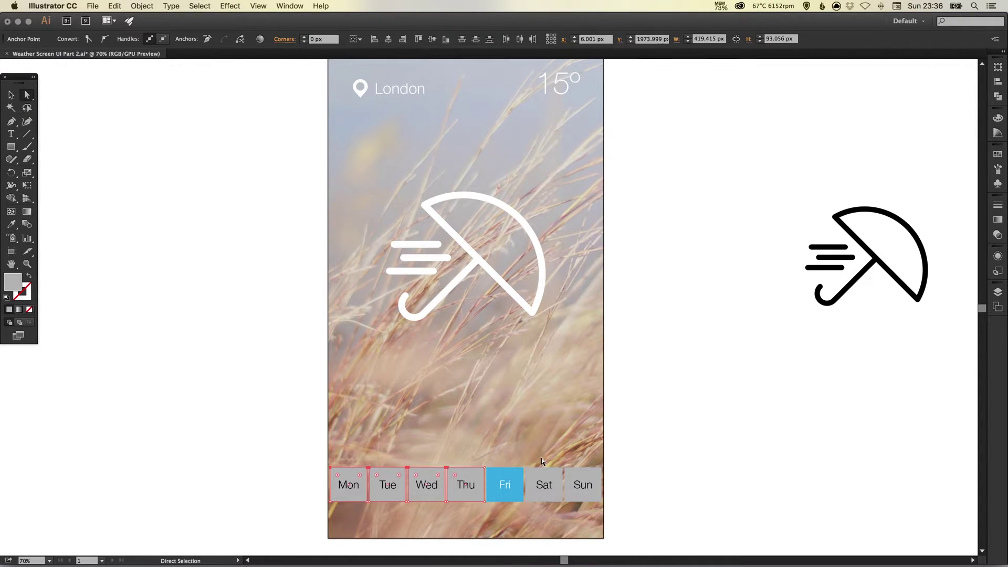
left_click_drag(572, 470, 572, 471)
left_click(998, 235)
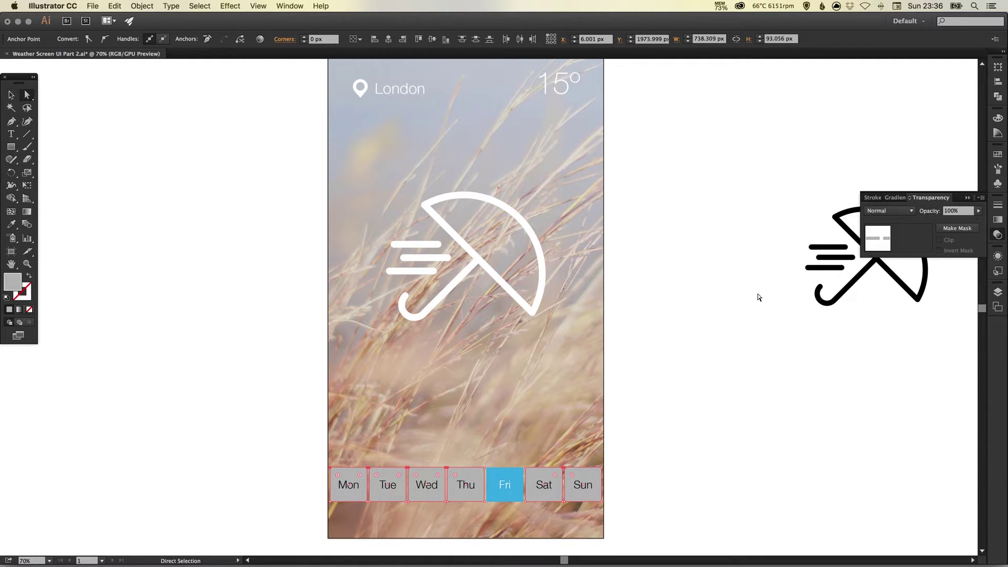
left_click(978, 211)
left_click_drag(980, 221, 931, 223)
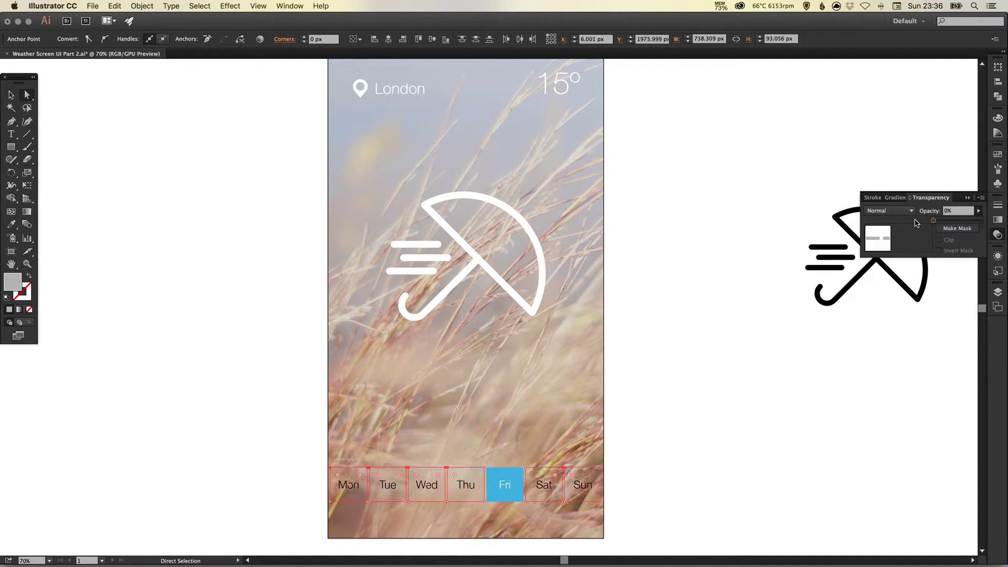
left_click(997, 233)
left_click(692, 360)
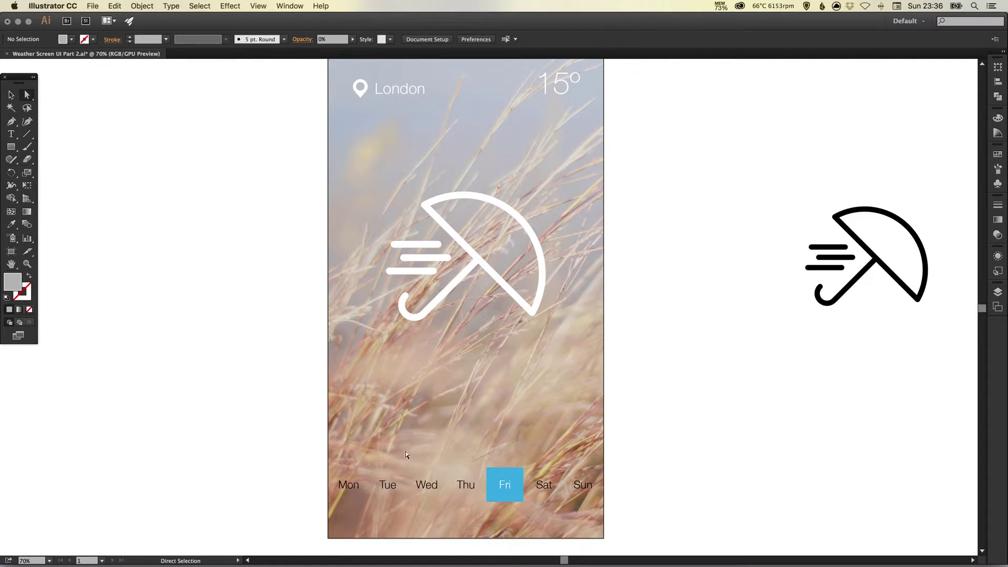
- Apply the white swatch to the Mon, Tue, Wed, Thu, Sat and Sun labels and deselect them
left_click(353, 486)
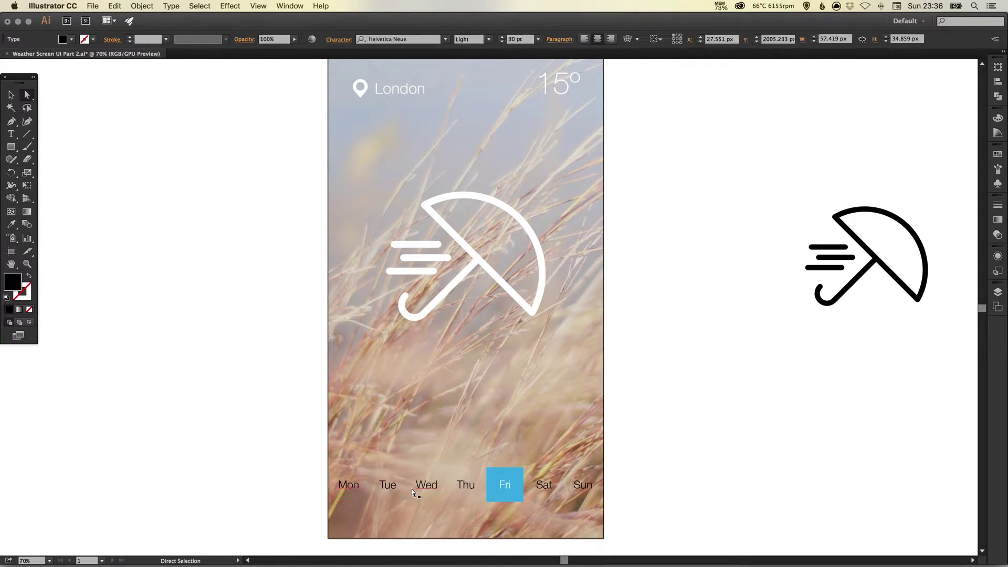
left_click(402, 491, "shift")
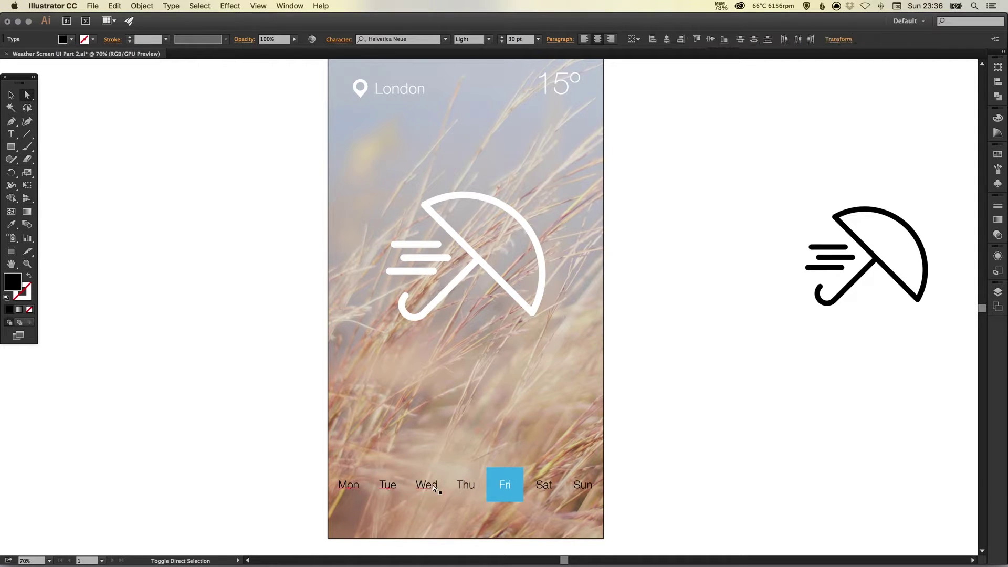
left_click(468, 487, "shift")
left_click(998, 155)
left_click(884, 180)
key("v")
left_click(735, 220)
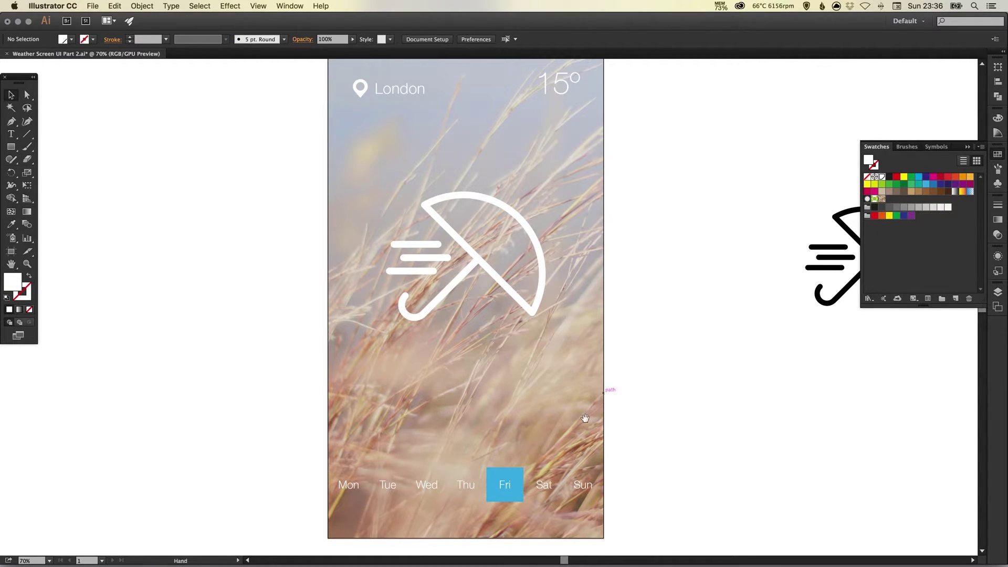
left_click_drag(580, 417, 589, 385)
key("a")
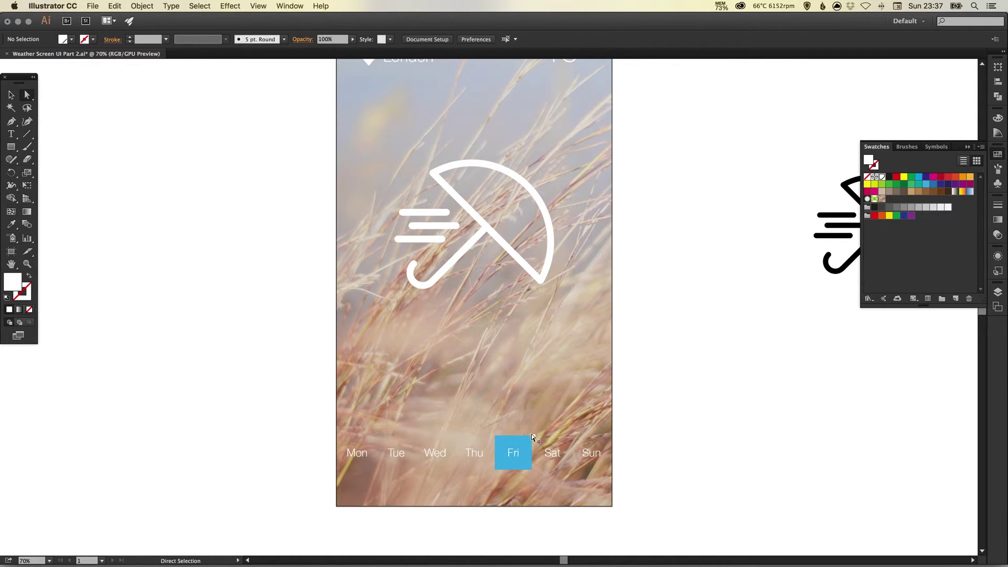
left_click(529, 437)
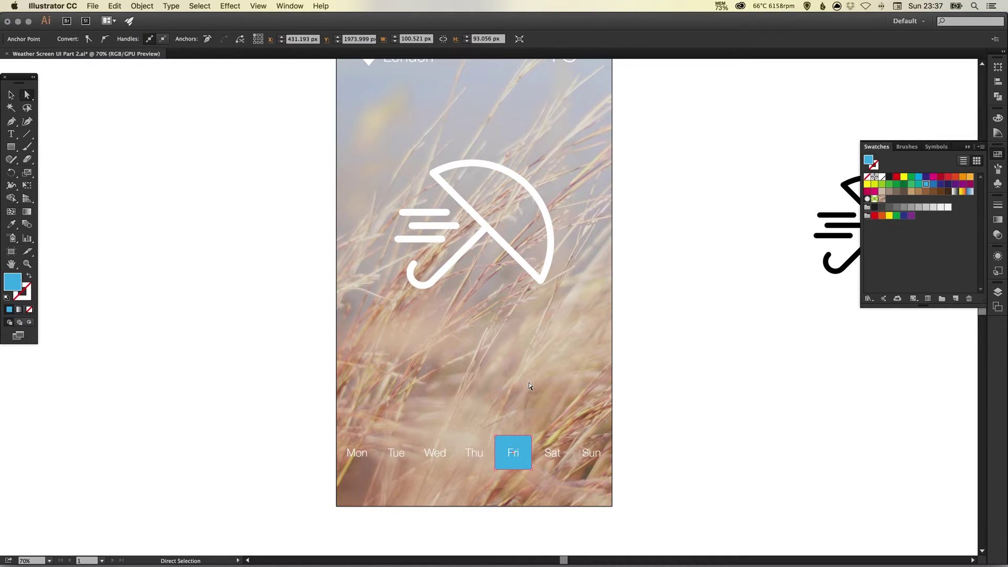
key("v")
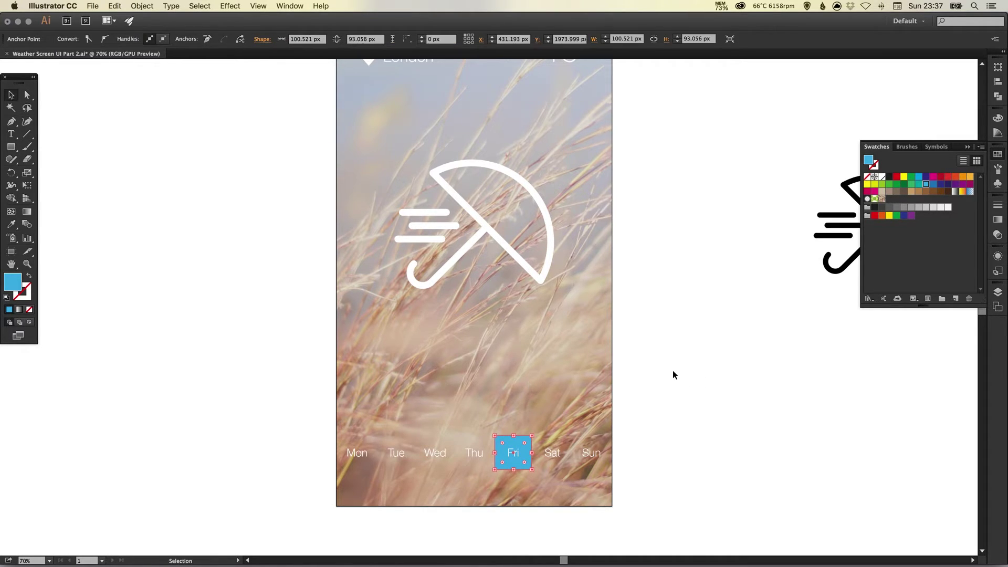
left_click(308, 266)
left_click_drag(515, 458, 515, 327)
key("super+z")
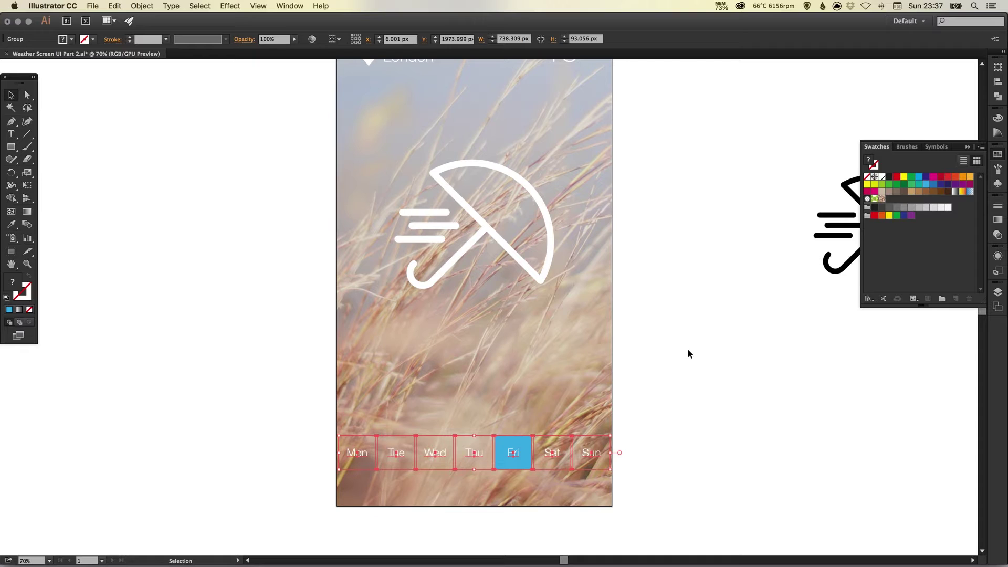
left_click(656, 368)
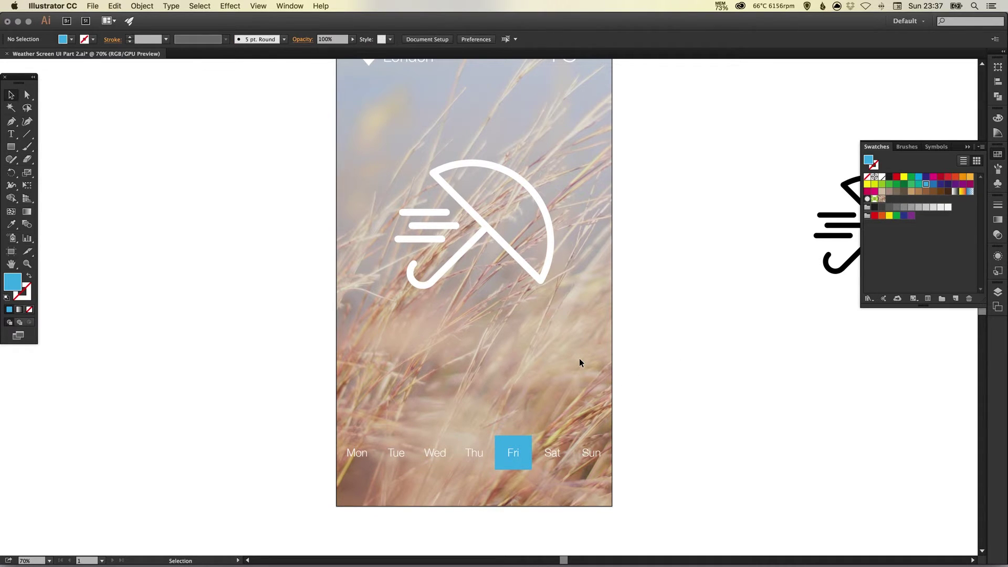
- Try to round the corners of the blue Fri rectangle slightly with its live corner control, then undo it
left_click(28, 95)
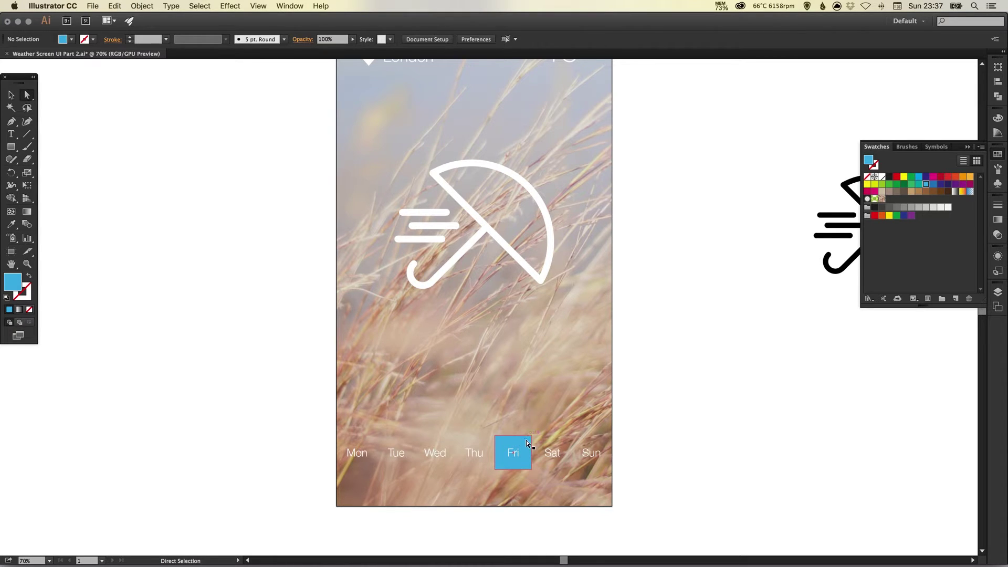
left_click(527, 444)
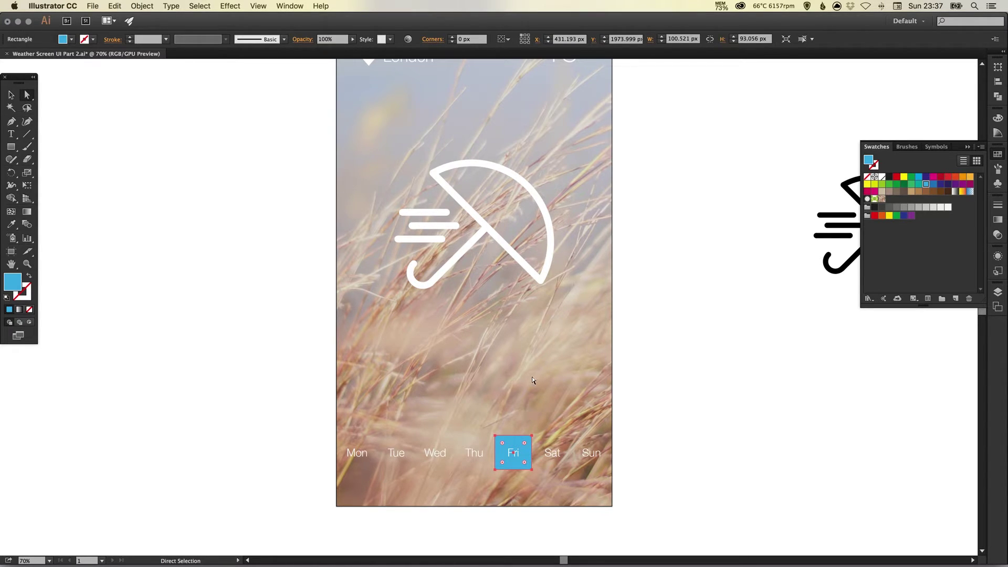
key("z")
left_click_drag(366, 370, 655, 519)
key("a")
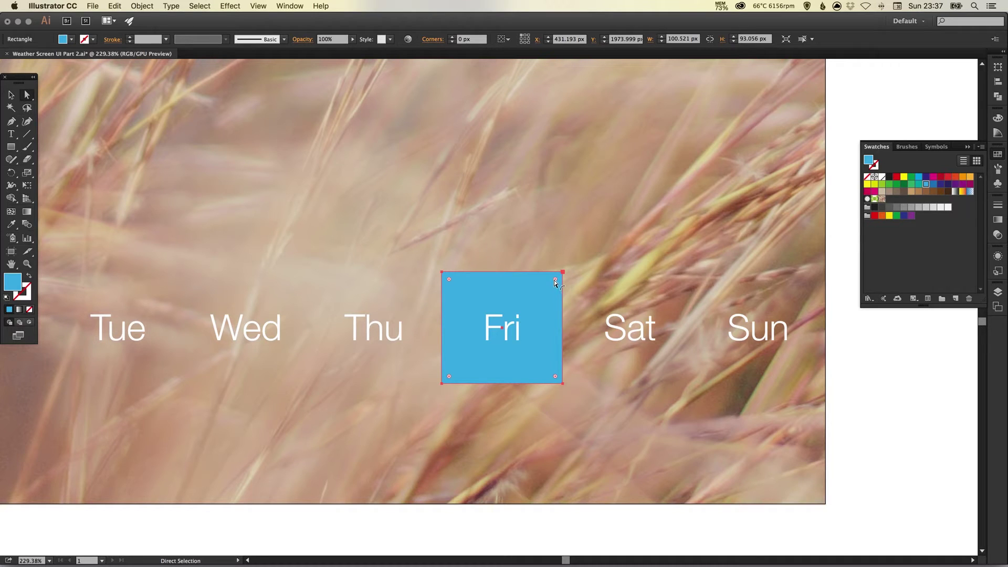
left_click_drag(555, 280, 548, 286)
key("super+z")
- Apply a Round Corners effect with a 20 px radius to the Fri rectangle
left_click(235, 8)
mouse_move(268, 141)
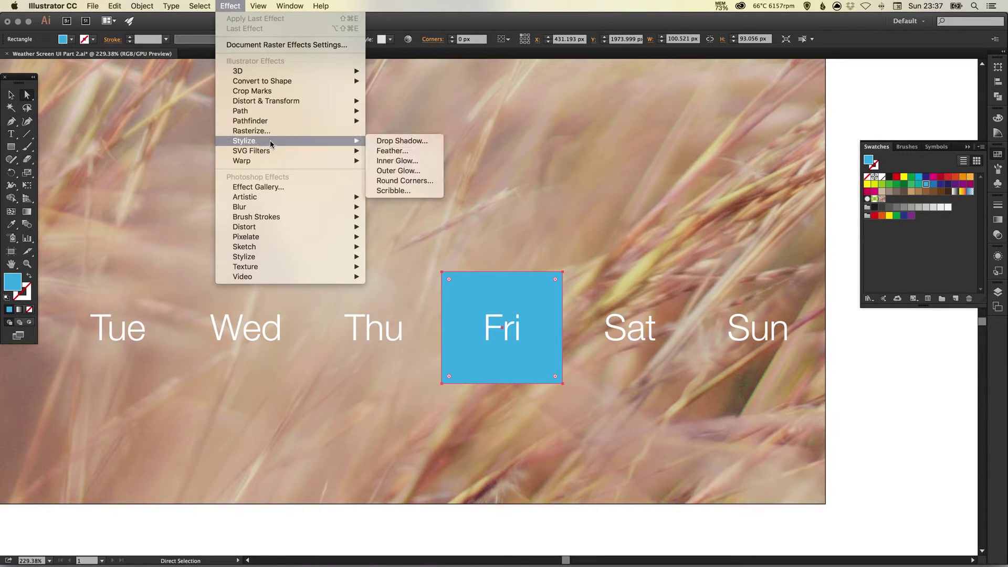
left_click(408, 182)
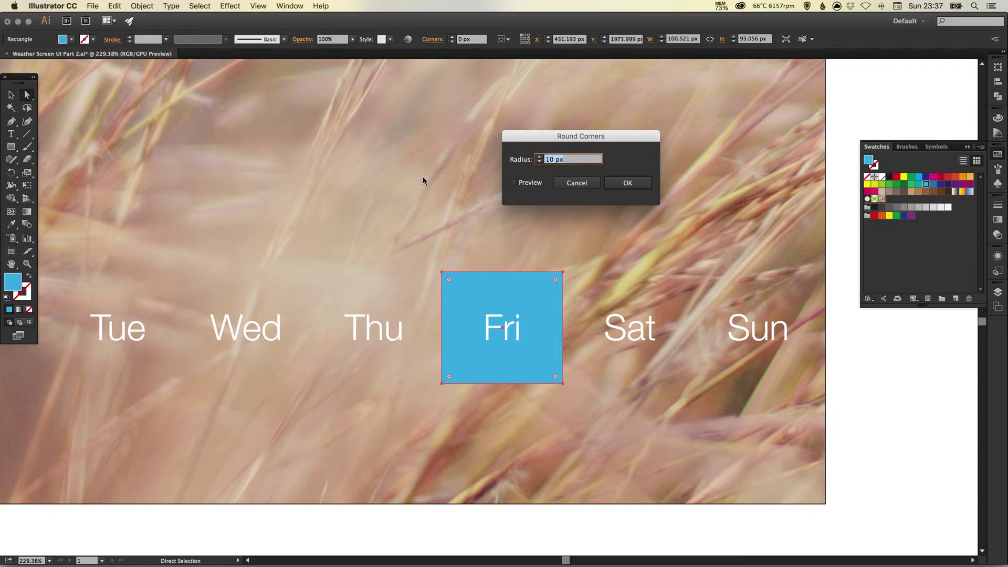
left_click(535, 183)
left_click_drag(575, 159, 527, 156)
type("15")
key("Return")
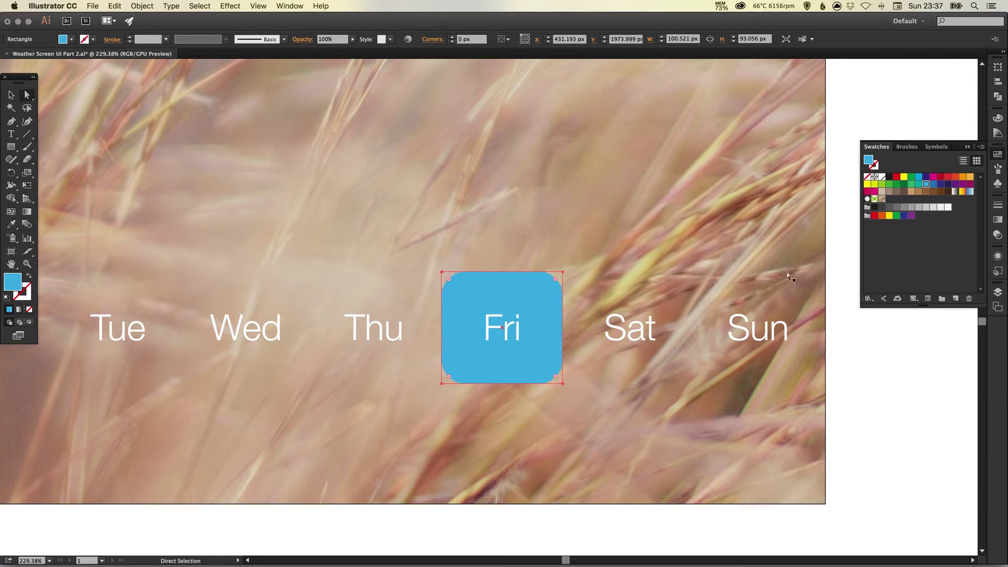
- Set the radius of the Fri rectangle's Round Corners effect to 60 px and deselect the shape
left_click(997, 256)
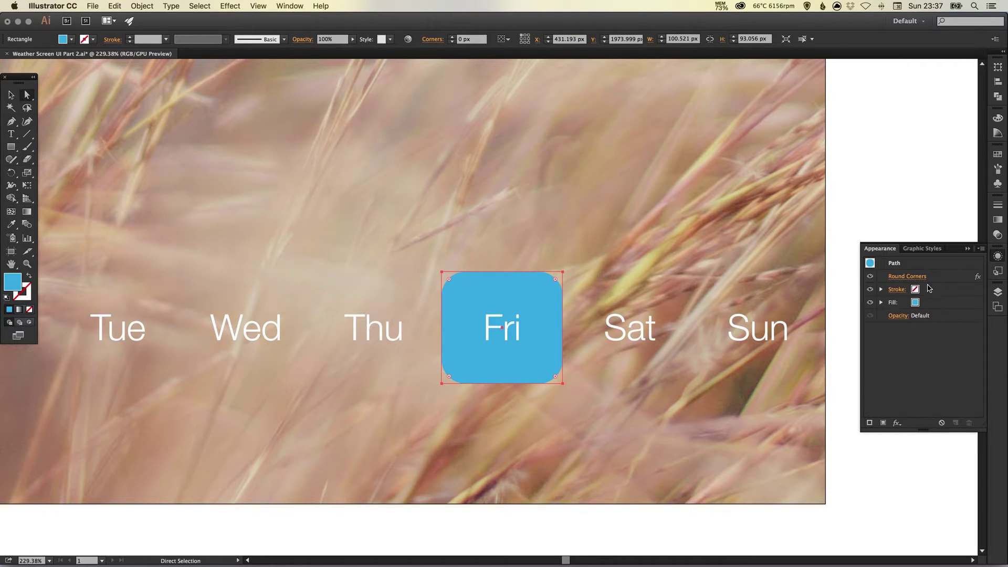
left_click(939, 282)
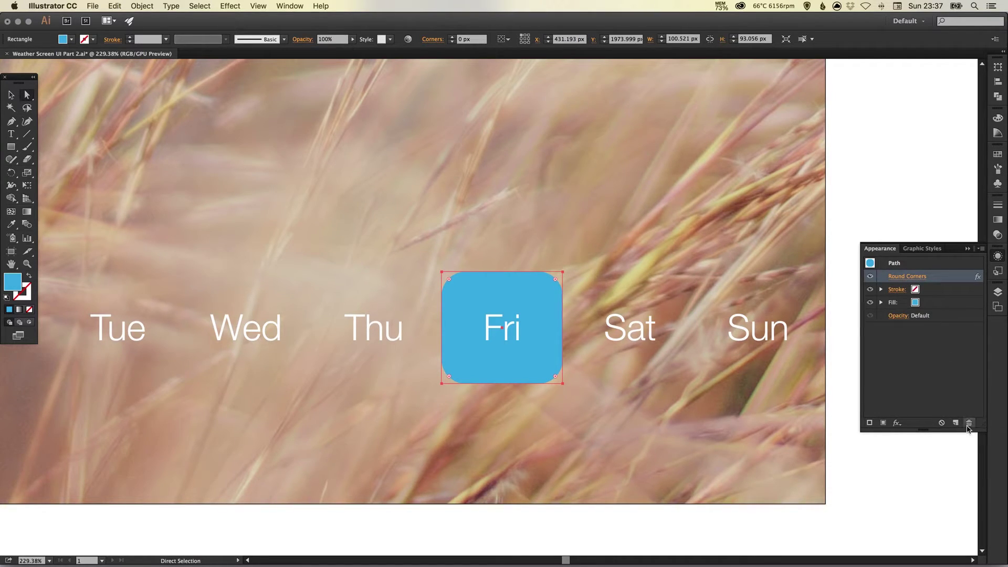
left_click(917, 277)
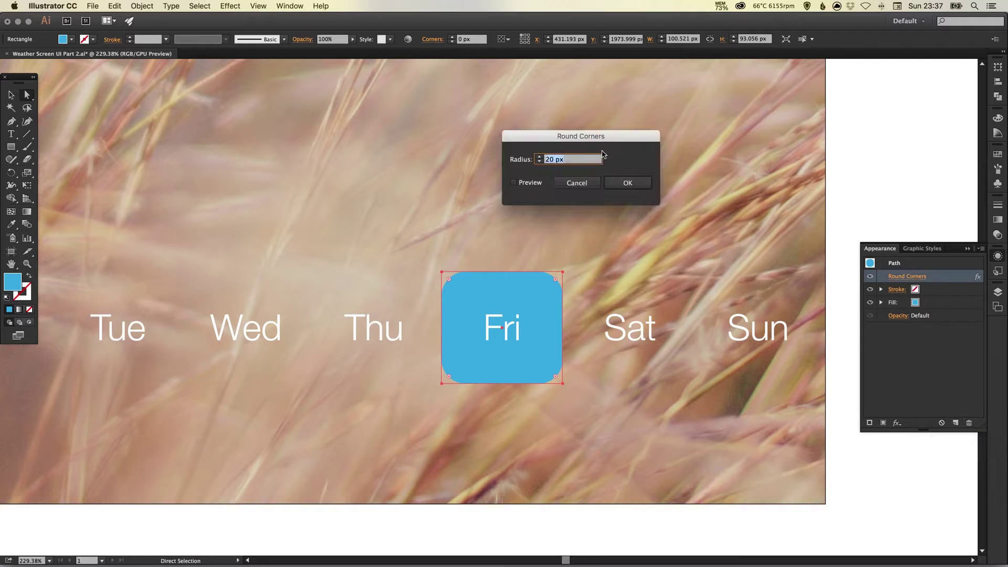
left_click(530, 182)
left_click(574, 161)
left_click(539, 157, "shift")
left_click(539, 156, "shift")
left_click(539, 157, "shift")
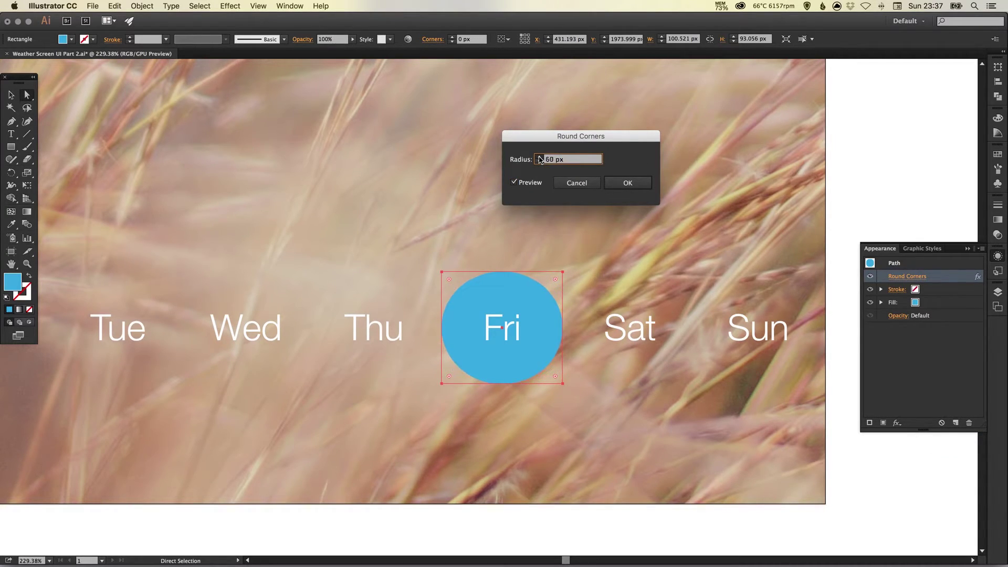
left_click(628, 183)
key("super+shift+a")
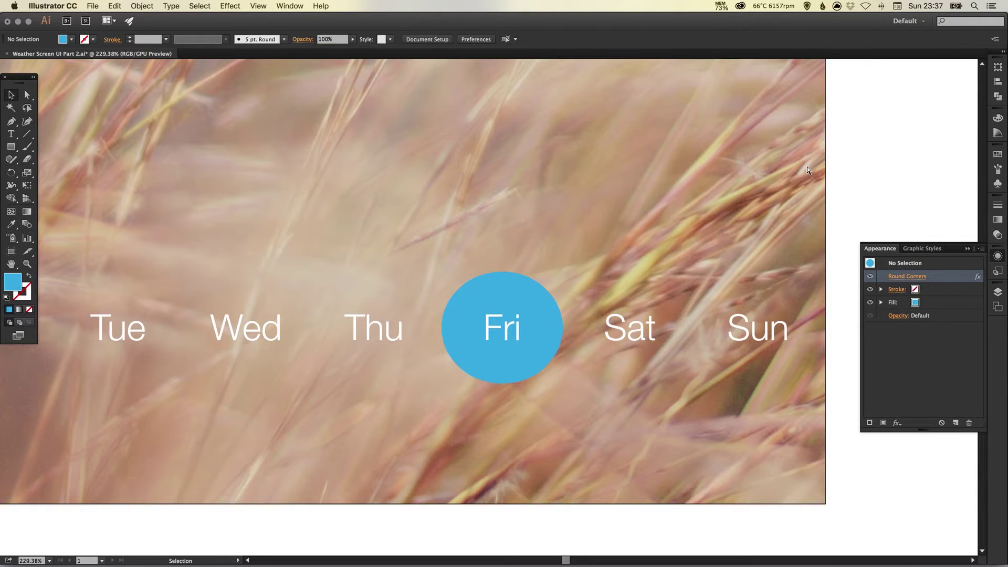
- Draw a light blue circle about 69 px wide with the Ellipse tool, above the Thu label
key("super+1")
left_click(514, 304)
key("super+space")
left_click_drag(407, 252, 576, 376)
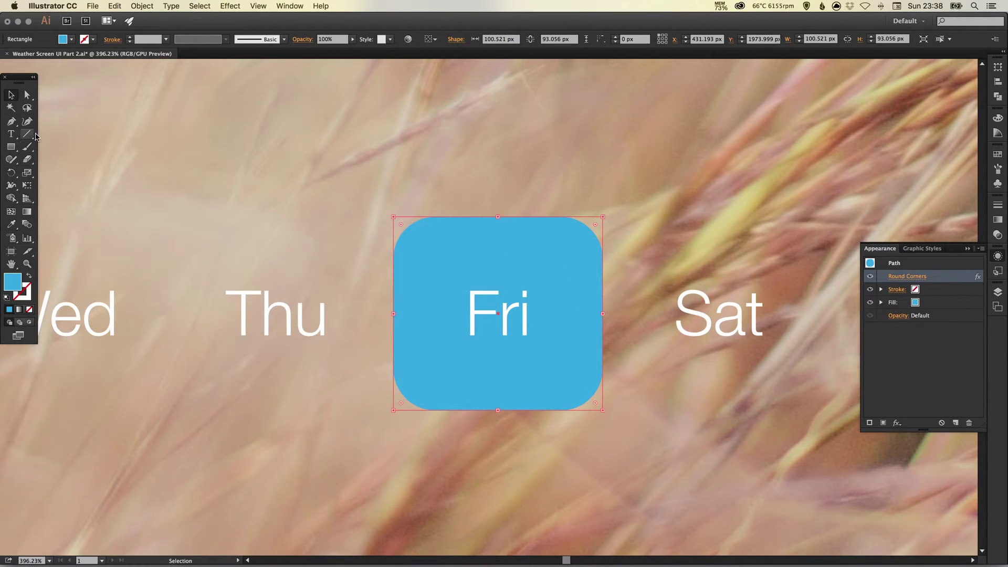
left_click_drag(10, 147, 57, 167)
left_click_drag(194, 96, 337, 239)
key("v")
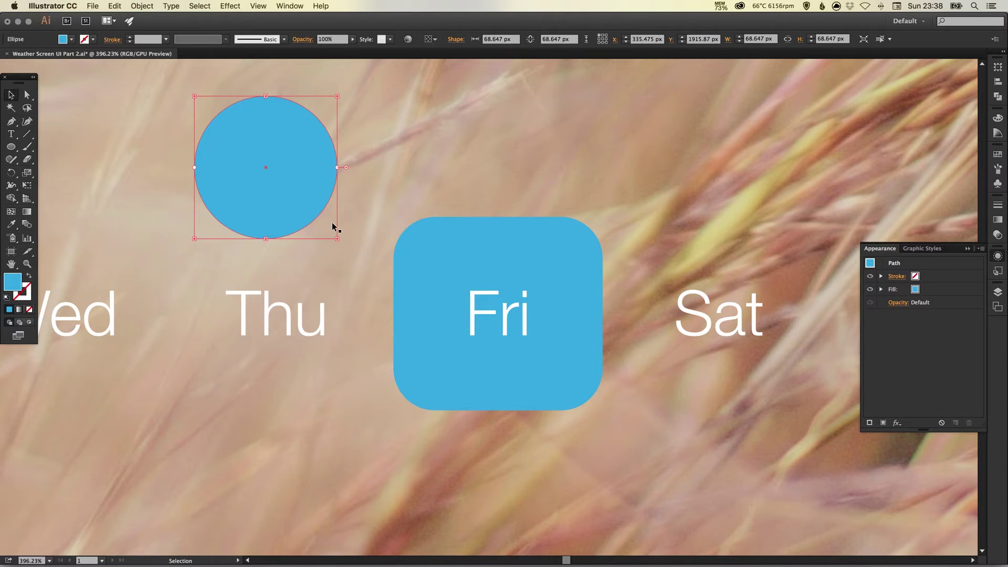
- Remove the Round Corners effect from the Fri rectangle
left_click(563, 244)
key("a")
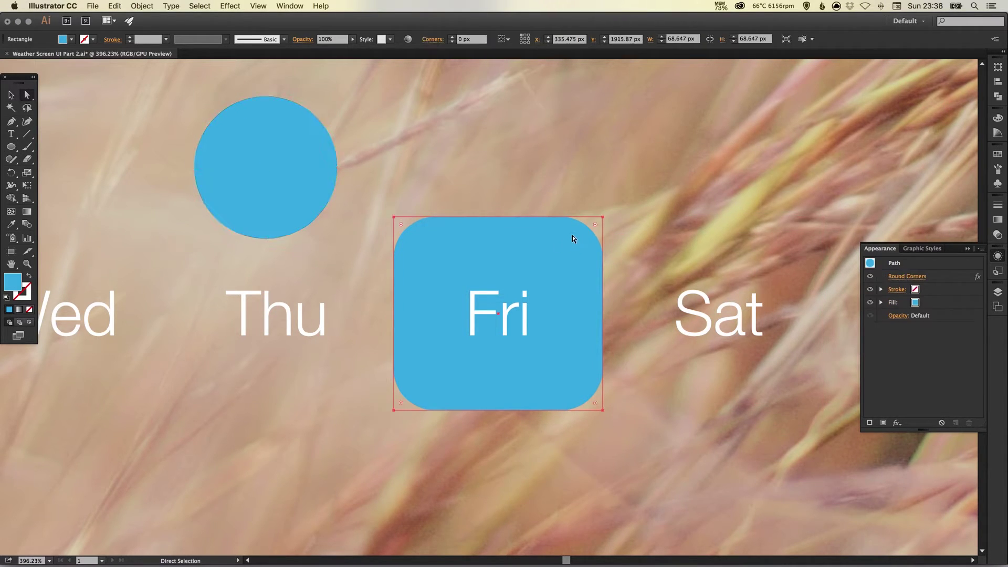
left_click(940, 276)
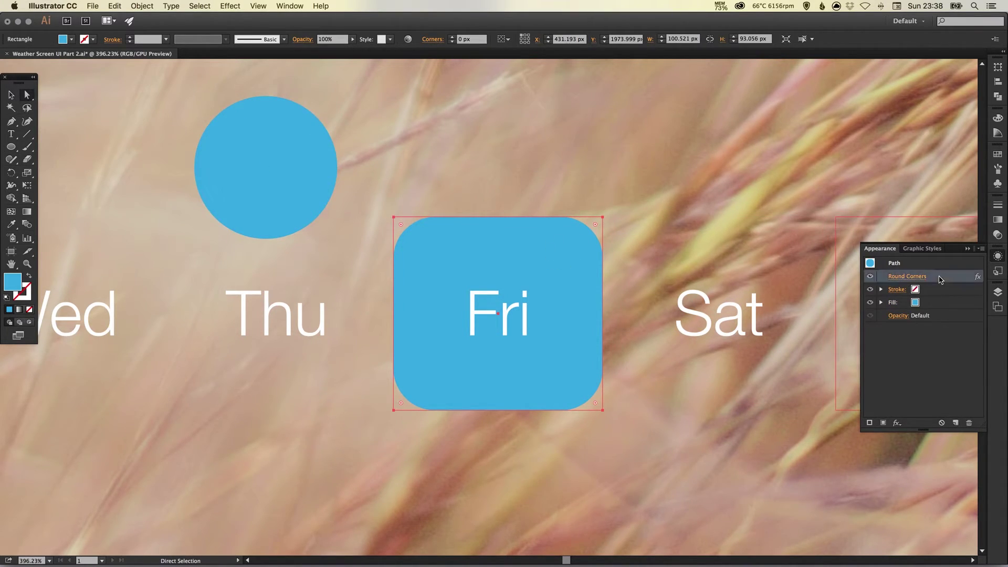
left_click(969, 423)
left_click(998, 256)
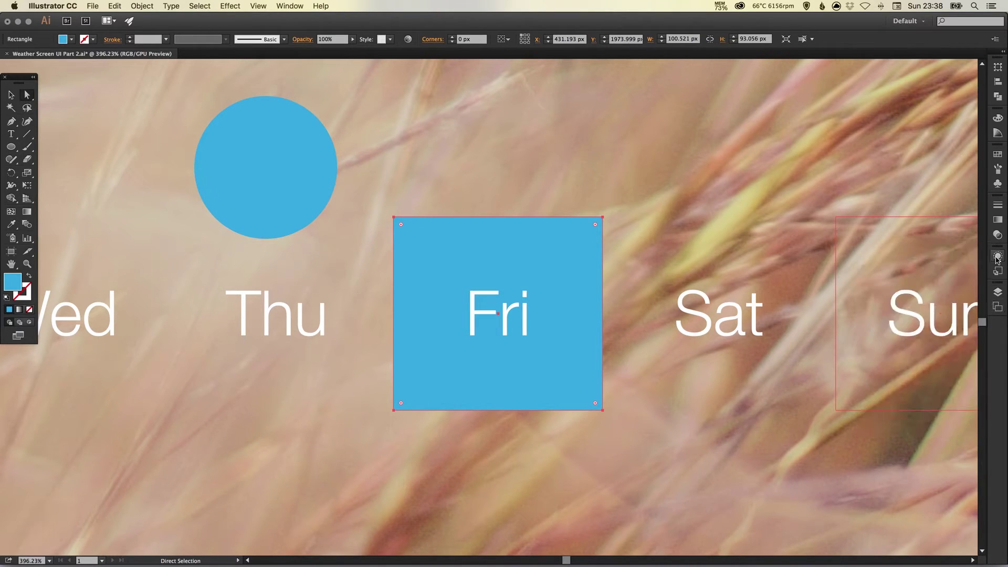
- Fill the circle above the Thu label with the red swatch
key("v")
left_click(316, 179)
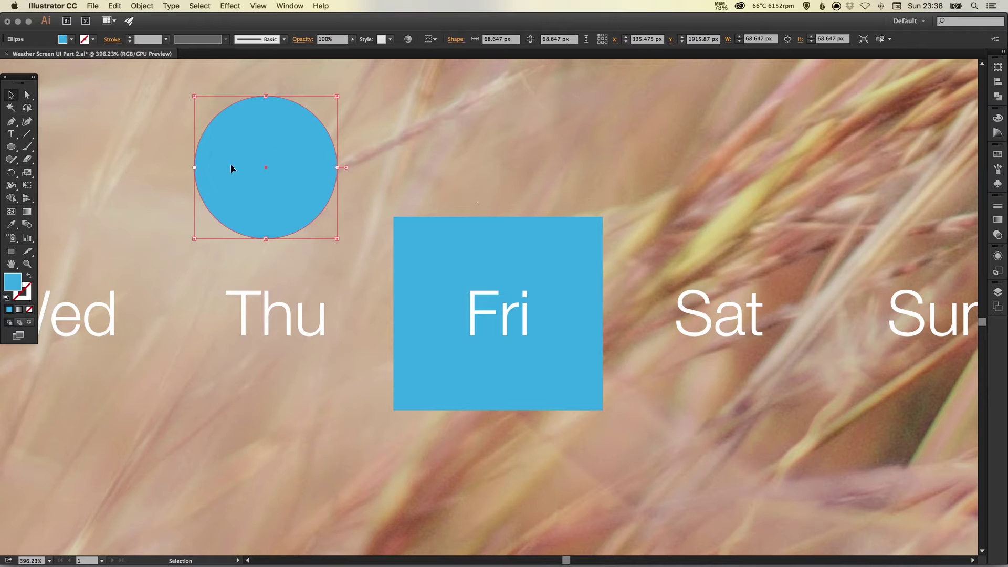
left_click(998, 153)
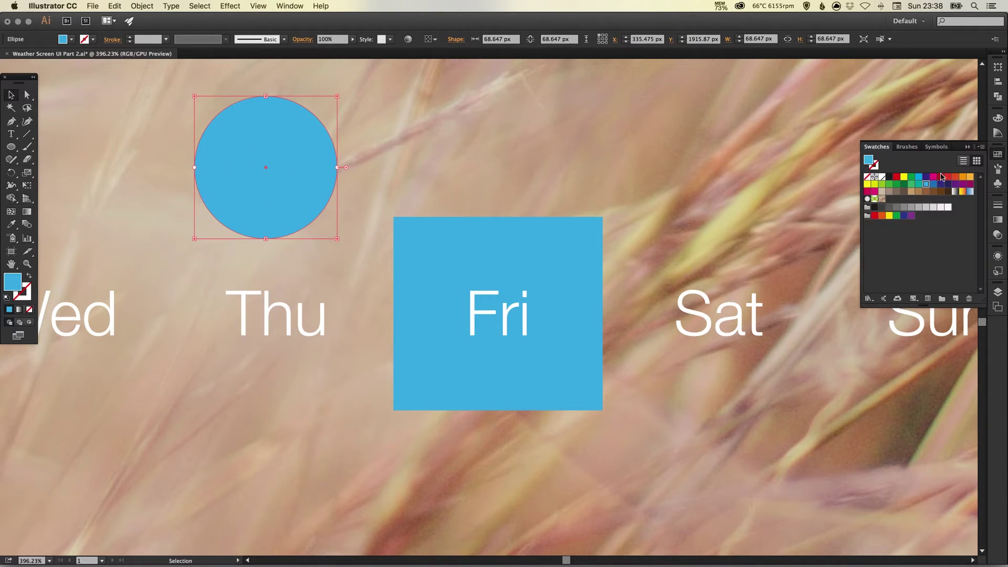
left_click(896, 178)
- Fit the red circle over the blue Fri rectangle, enlarging it to the rectangle's height of about 93 px and centring it horizontally
left_click_drag(271, 132, 468, 246)
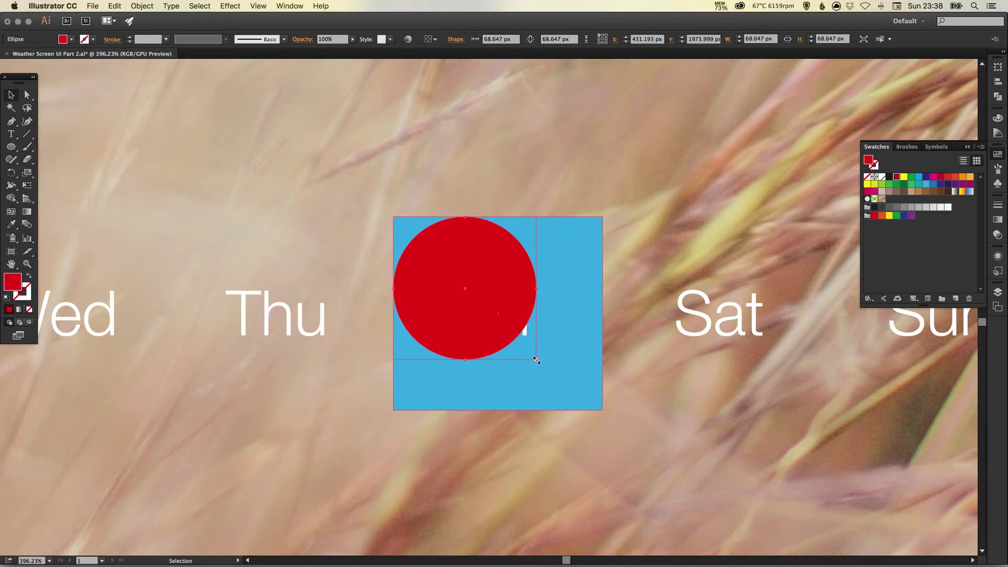
left_click_drag(536, 360, 604, 412)
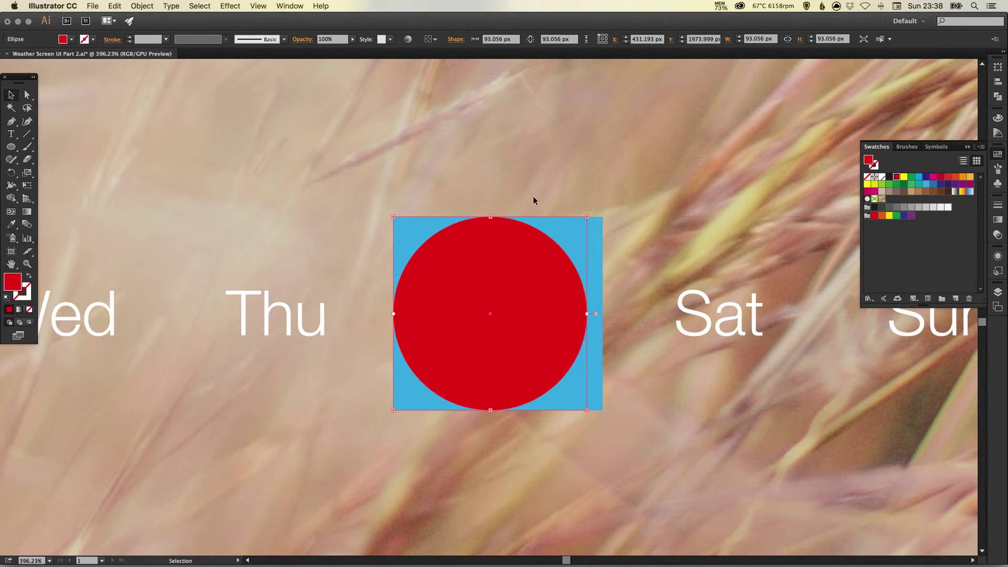
left_click(543, 216)
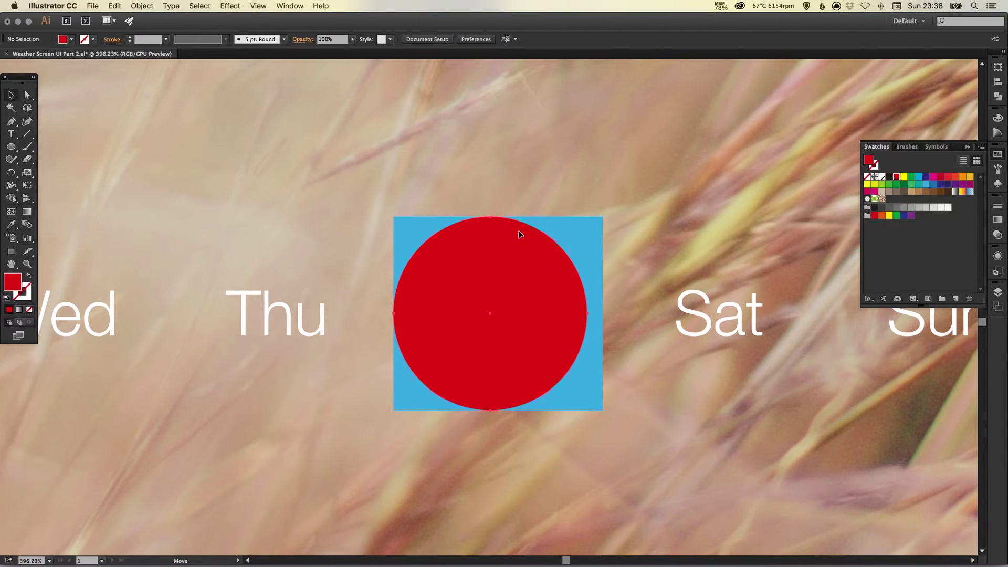
left_click_drag(518, 231, 524, 231)
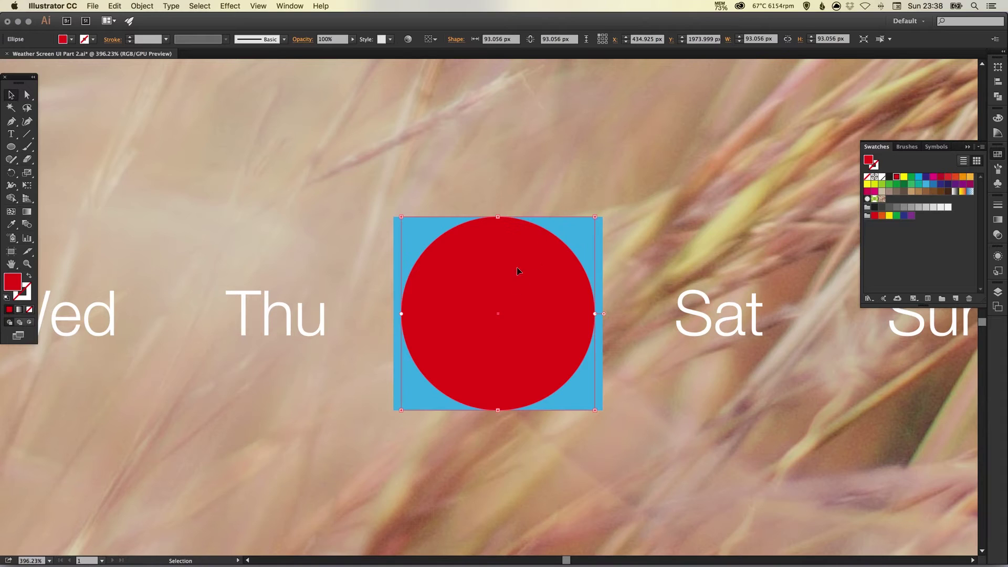
left_click_drag(465, 243, 478, 380)
key("super+z")
- Delete the blue rectangle behind the red circle
key("shift+super+a")
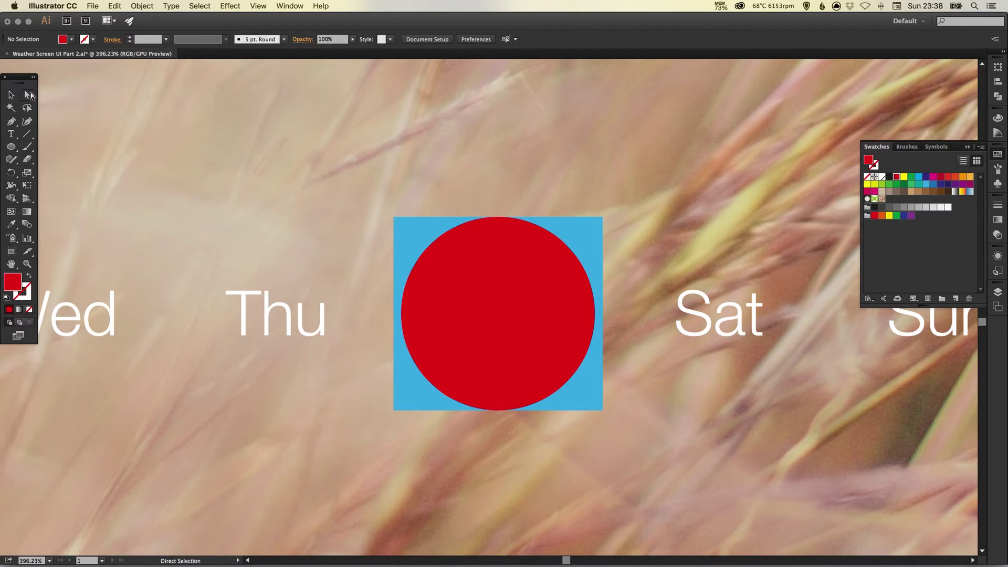
left_click(401, 221)
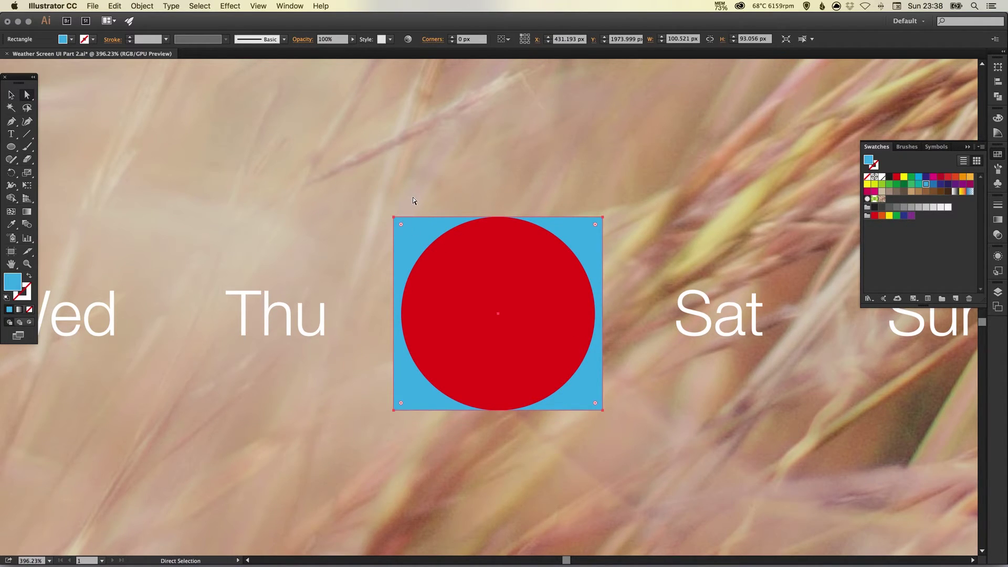
key("Delete")
key("v")
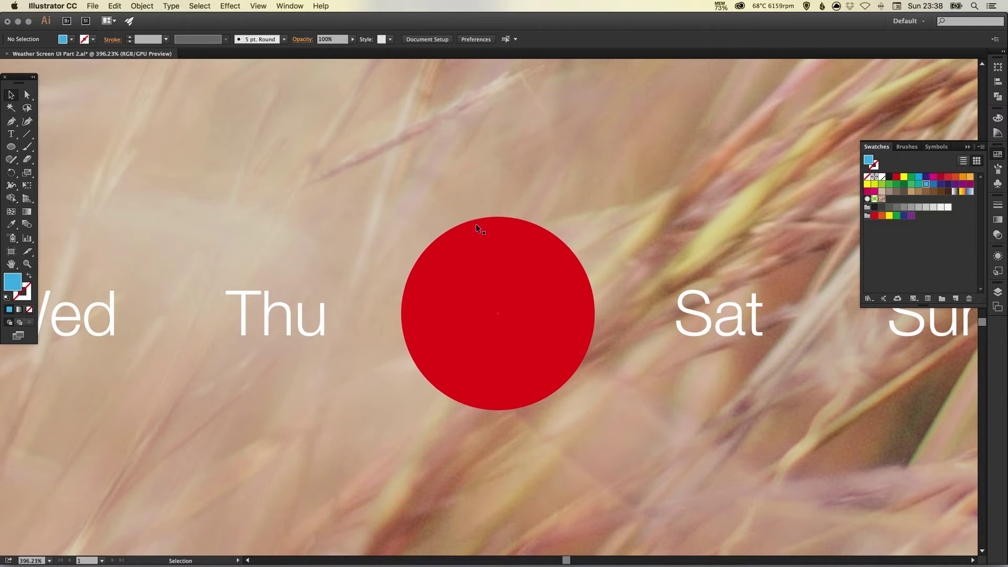
- Send the red circle to the back and bring it forward above the photo so it sits behind the Fri label
left_click(503, 234)
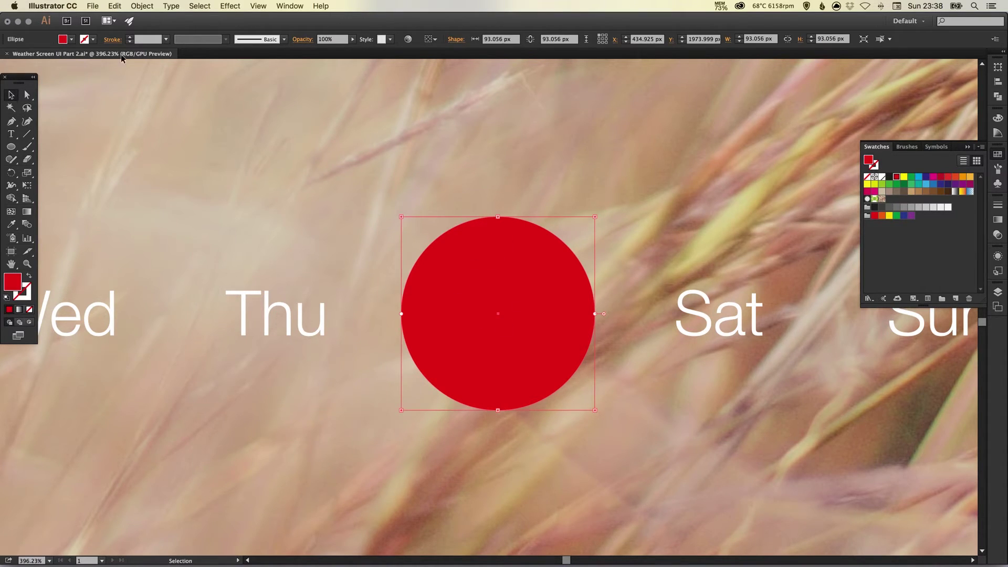
left_click(142, 6)
mouse_move(158, 28)
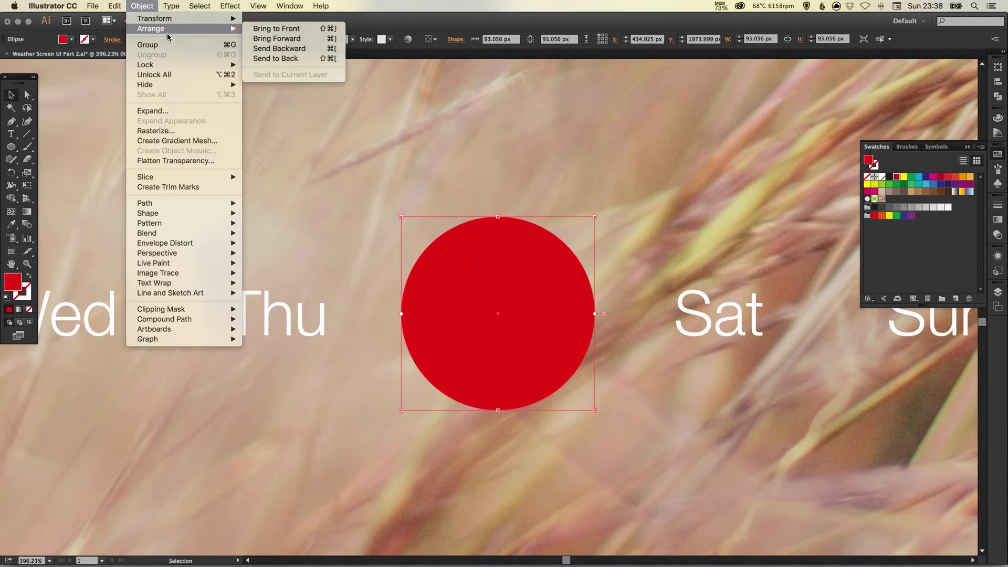
left_click(291, 59)
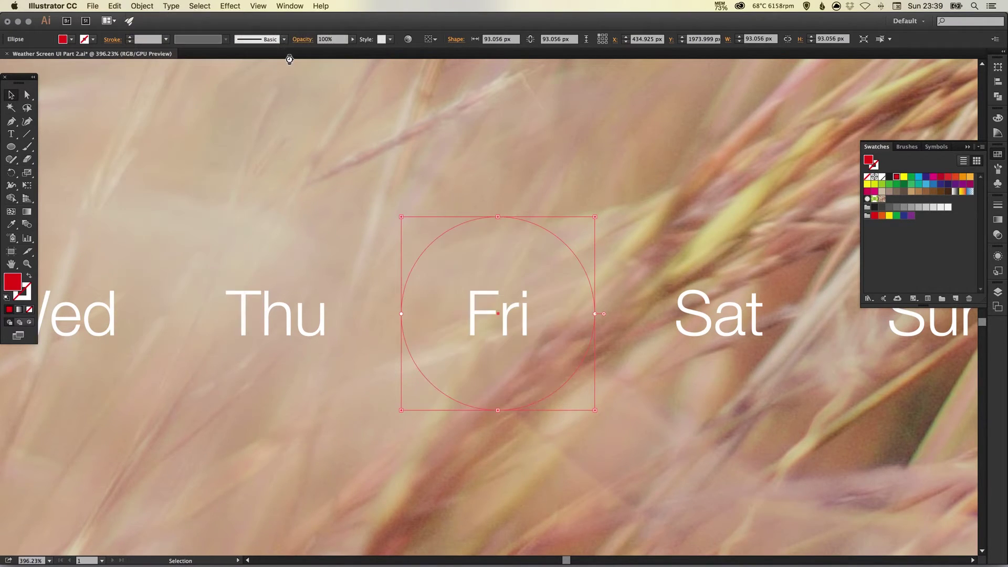
key("super+]")
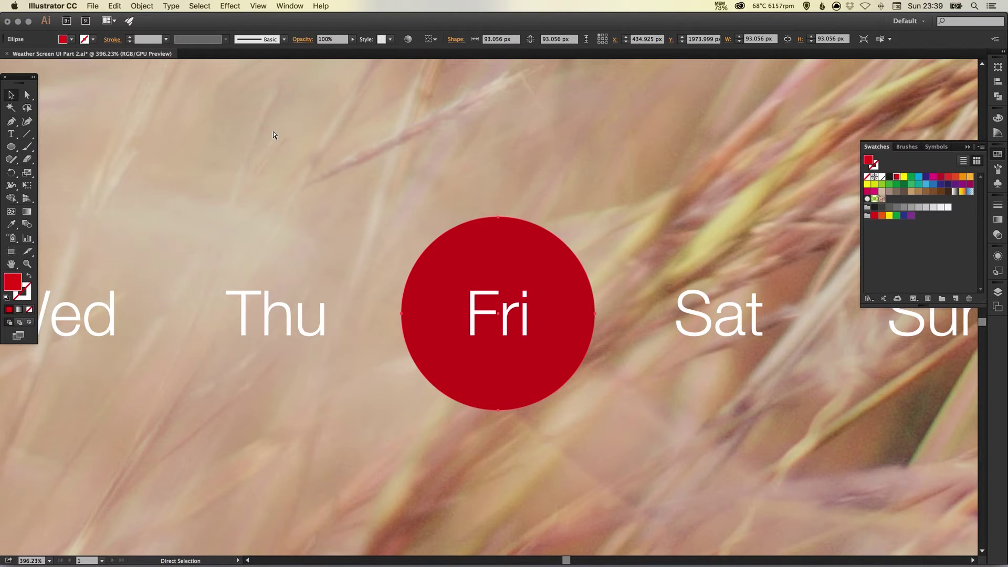
- Fill the circle behind Fri with the C=70 M=15 Y=0 K=0 swatch, make it global, and set it to RGB 54, 199, 230
key("v")
left_click(140, 5)
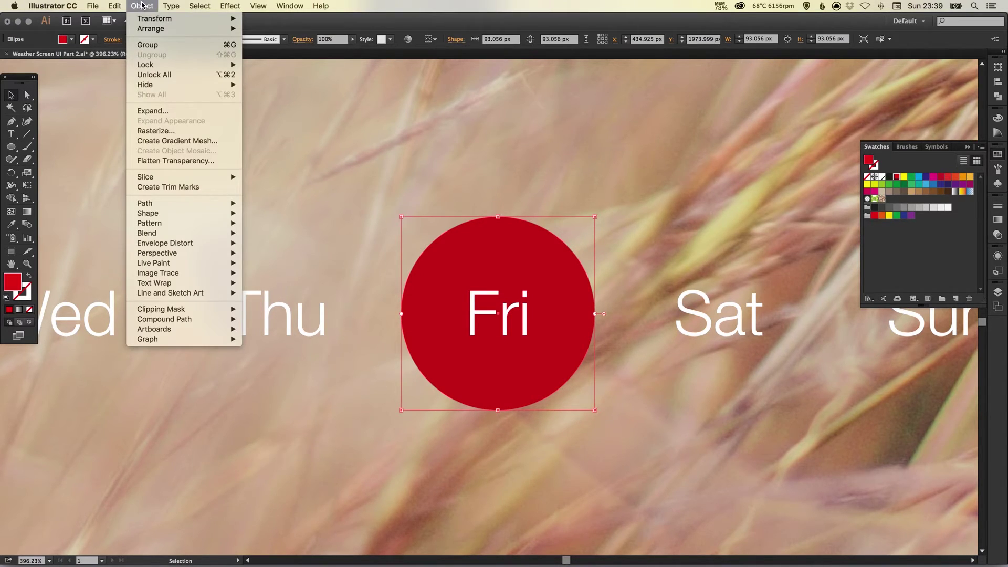
left_click(141, 5)
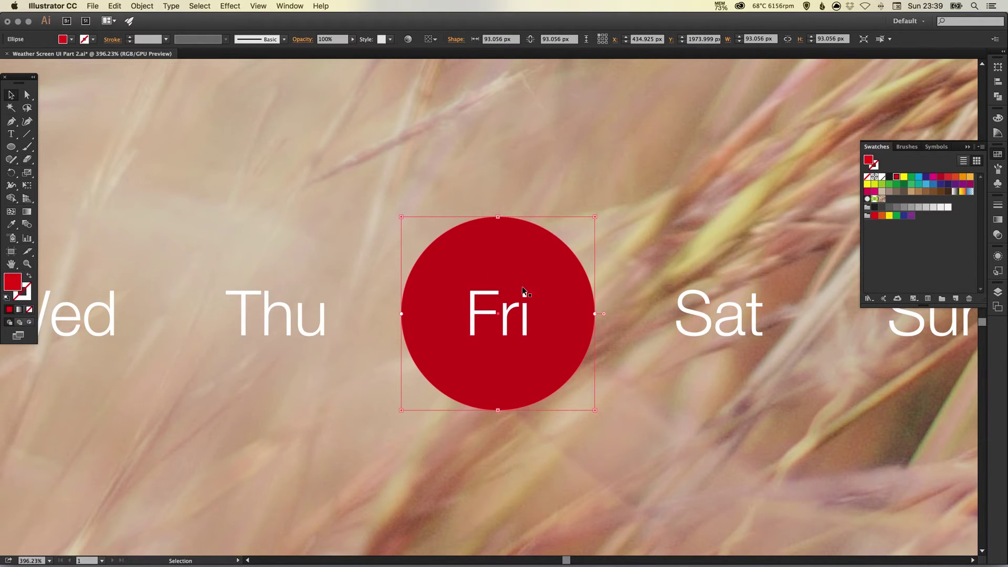
double_click(926, 185)
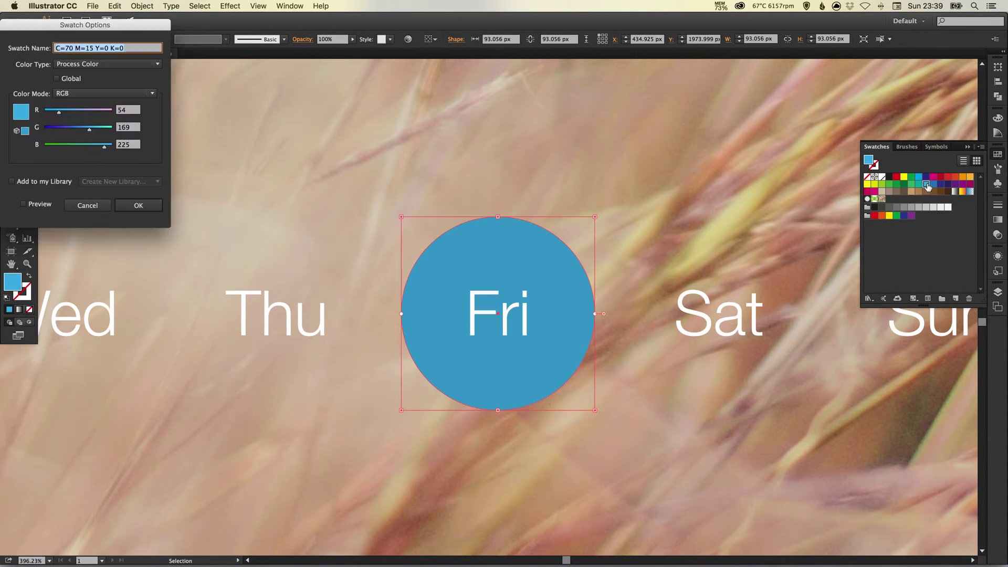
left_click(61, 80)
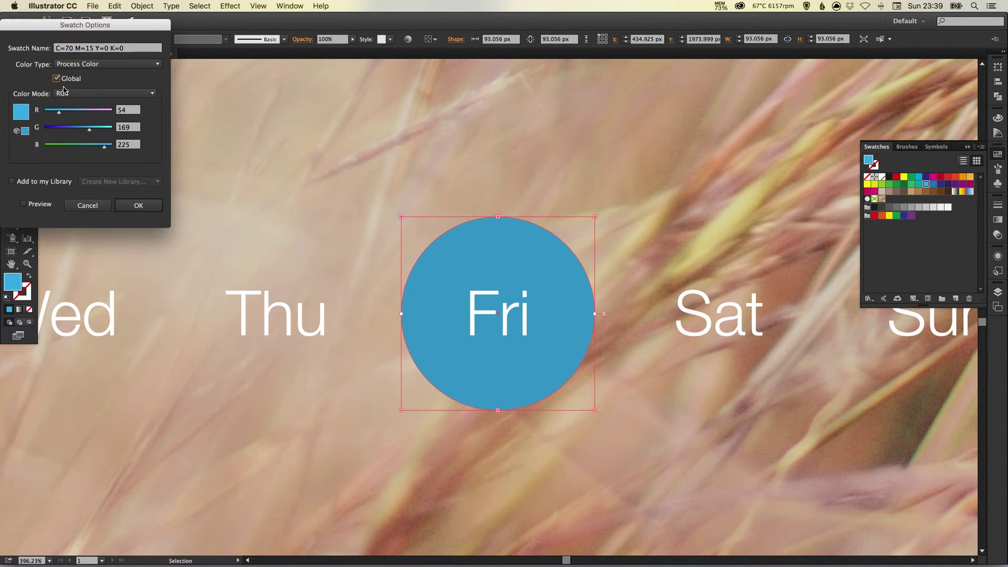
left_click(33, 206)
left_click_drag(96, 129, 98, 131)
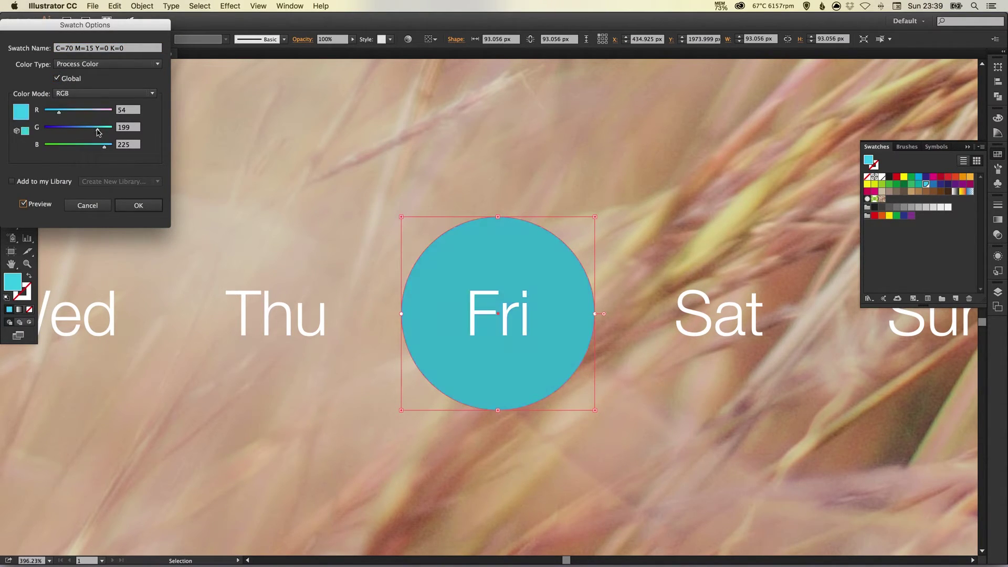
left_click(139, 205)
left_click(997, 154)
key("super+shift+a")
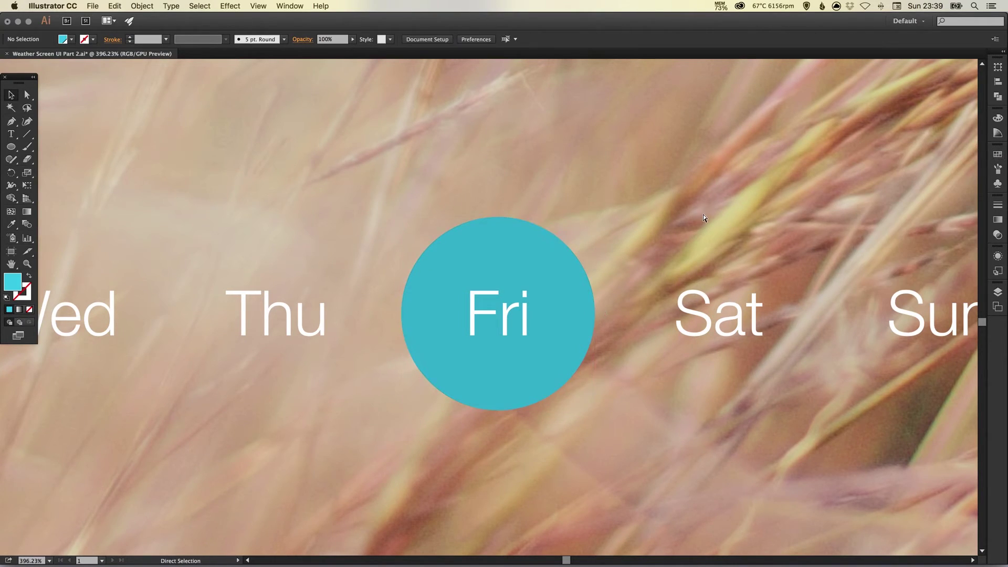
- Scale the weekday row group down slightly about its centre to leave wider margins at the artboard edges
key("super+minus")
key("super+minus")
key("super+minus")
scroll(563, 318, "up", 1)
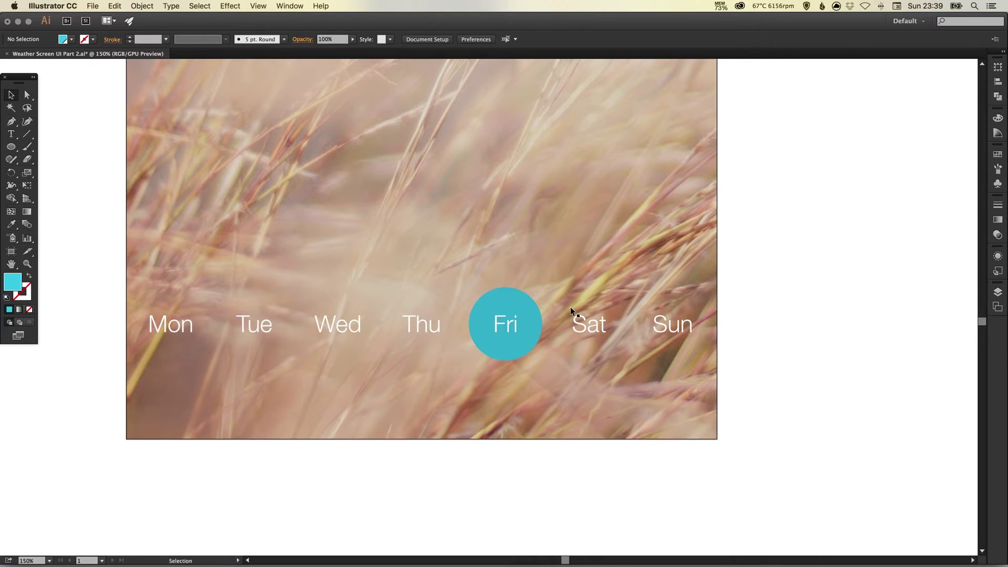
left_click(510, 320)
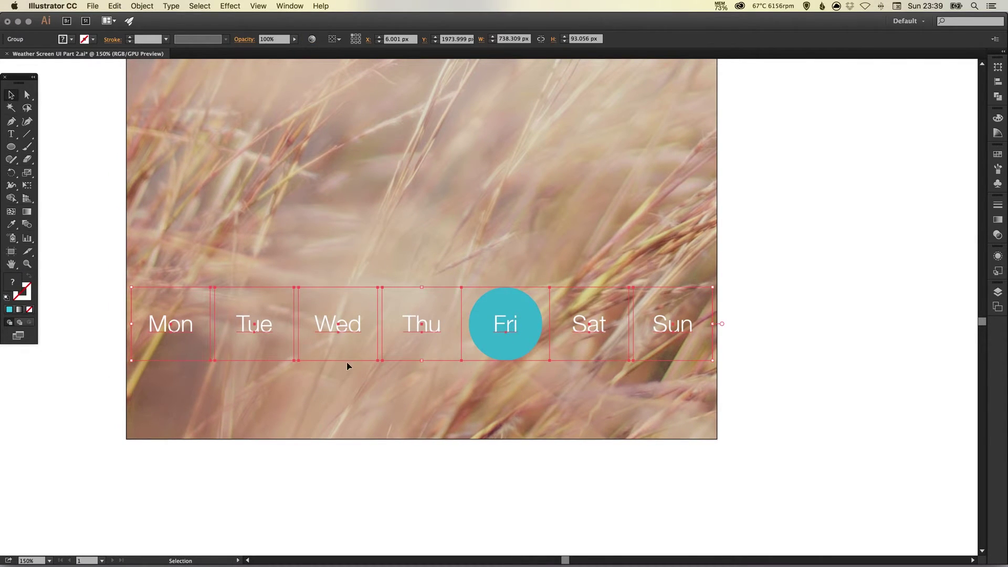
scroll(711, 333, "up", 3)
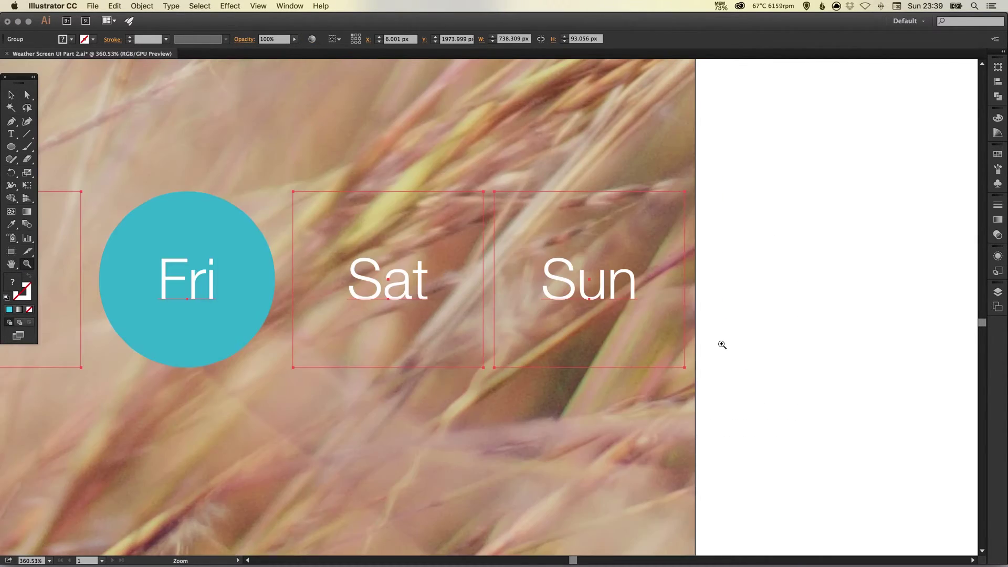
scroll(468, 263, "left", 3)
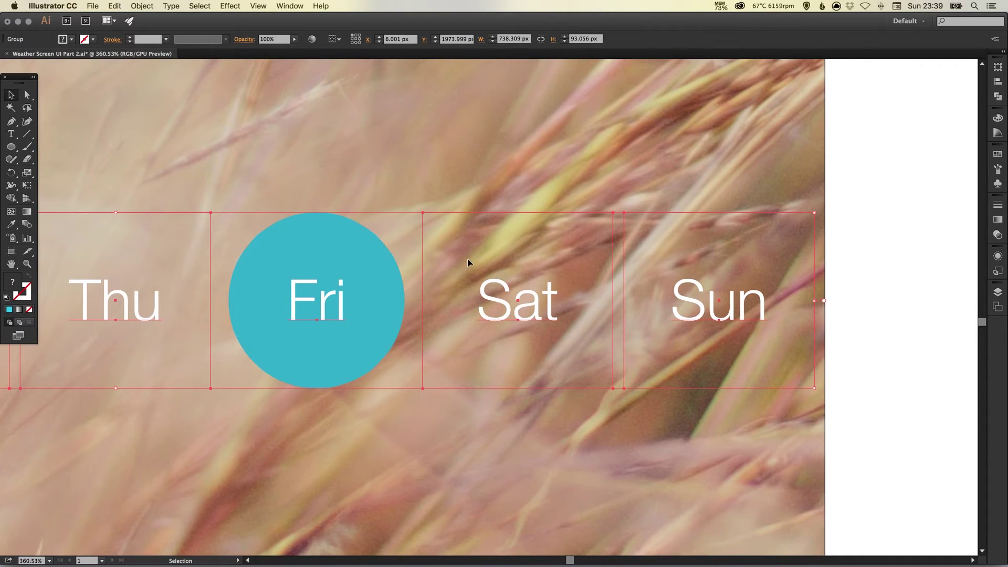
mouse_move(813, 213)
left_mouse_down()
mouse_move(795, 220)
mouse_move(804, 217)
left_mouse_up()
left_click(802, 204)
key("super+minus")
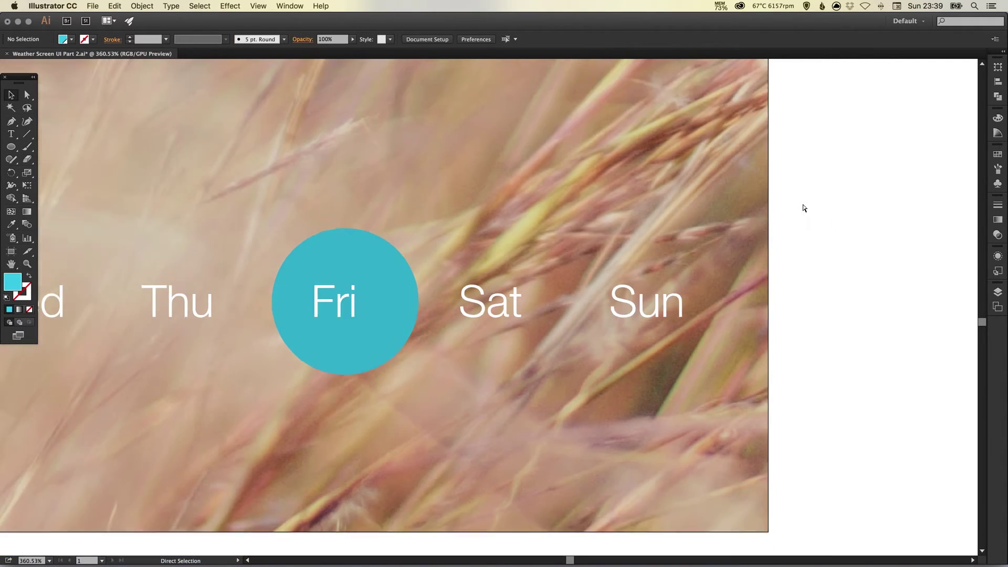
key("super+minus")
key("super+minus")
scroll(604, 311, "left", 5)
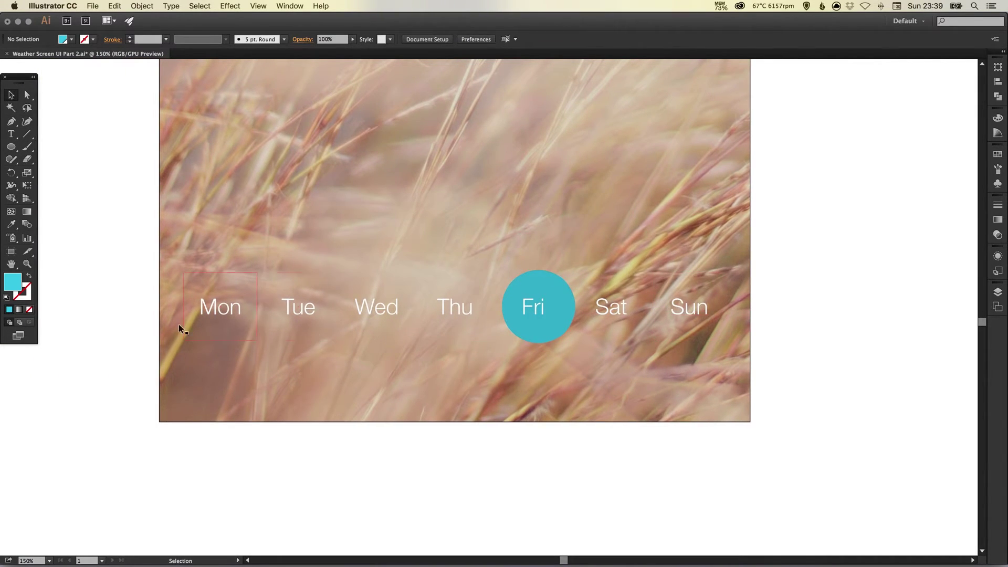
- Move the black umbrella group farther away from the artboard, to about X 2279 px
key("space")
scroll(480, 266, "up", 3)
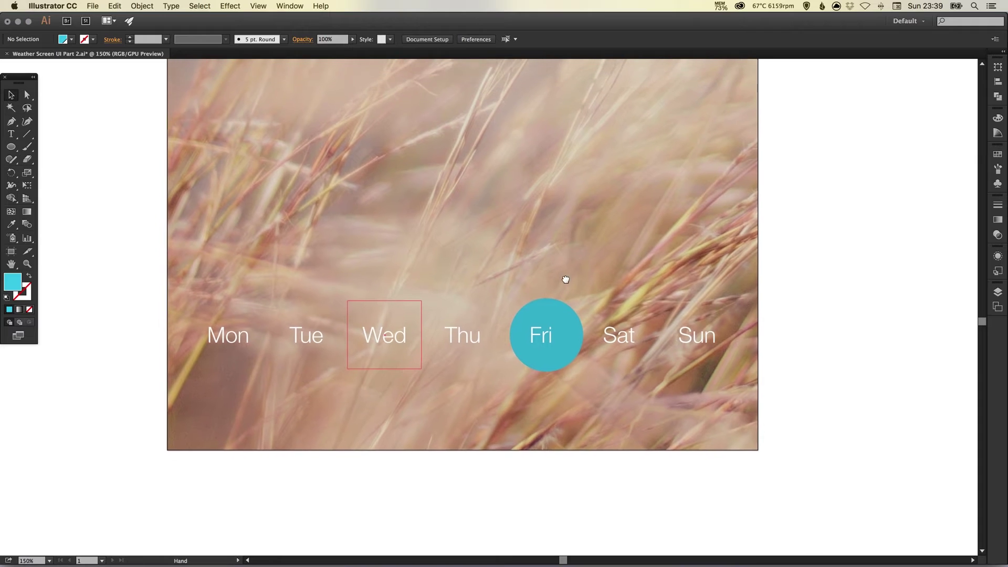
key("super+0")
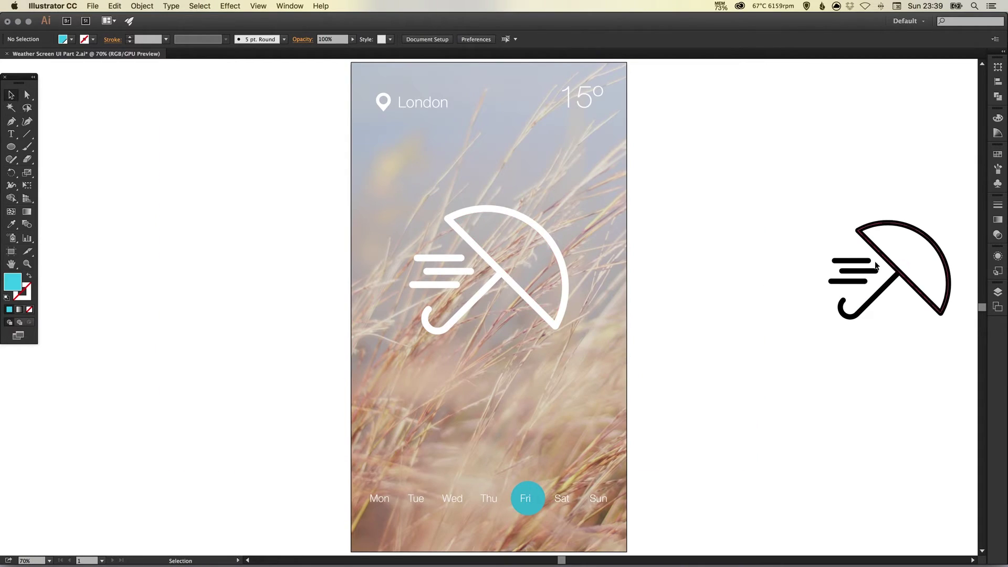
key("space")
left_click_drag(797, 262, 796, 260)
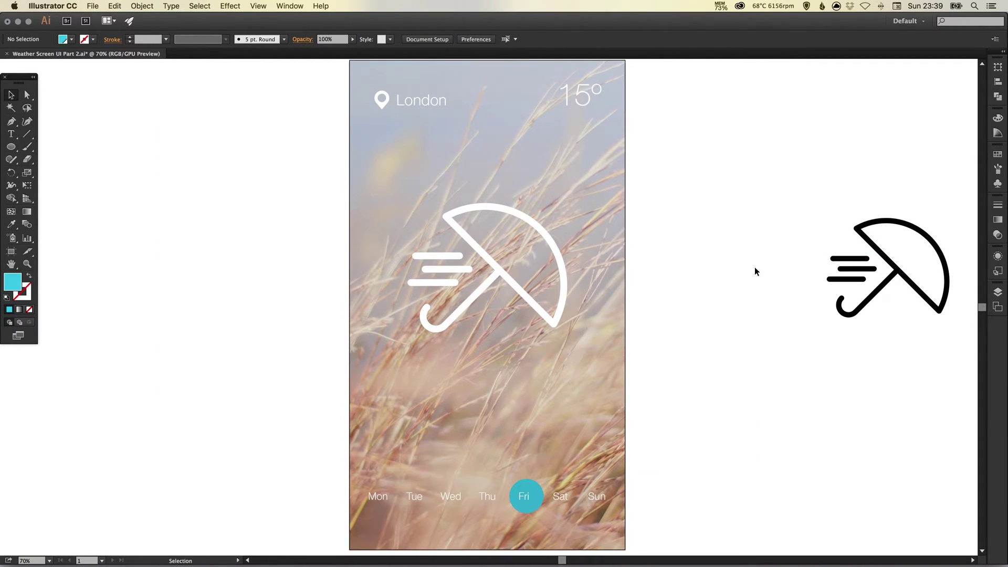
left_click(886, 260)
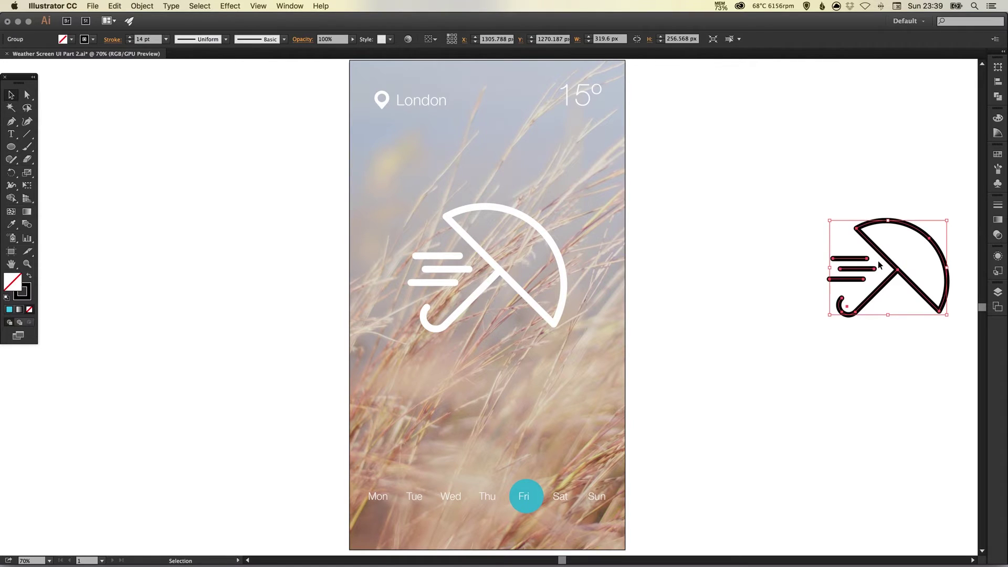
scroll(887, 261, "right", 6)
left_click_drag(728, 257, 871, 246)
key("space")
scroll(631, 250, "left", 13)
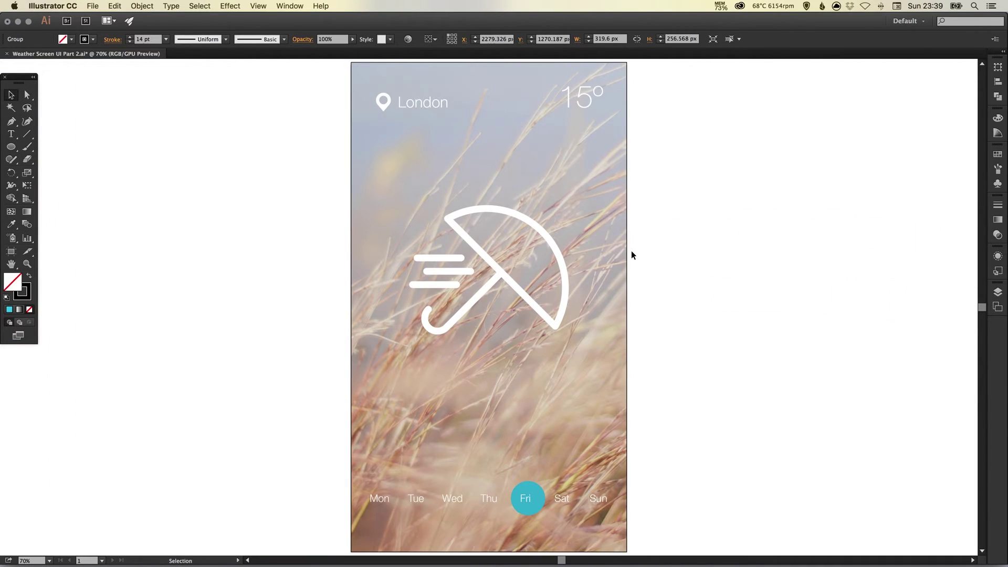
- Move the 15º text beneath the white umbrella icon and enlarge it
left_click(502, 274)
key("Up")
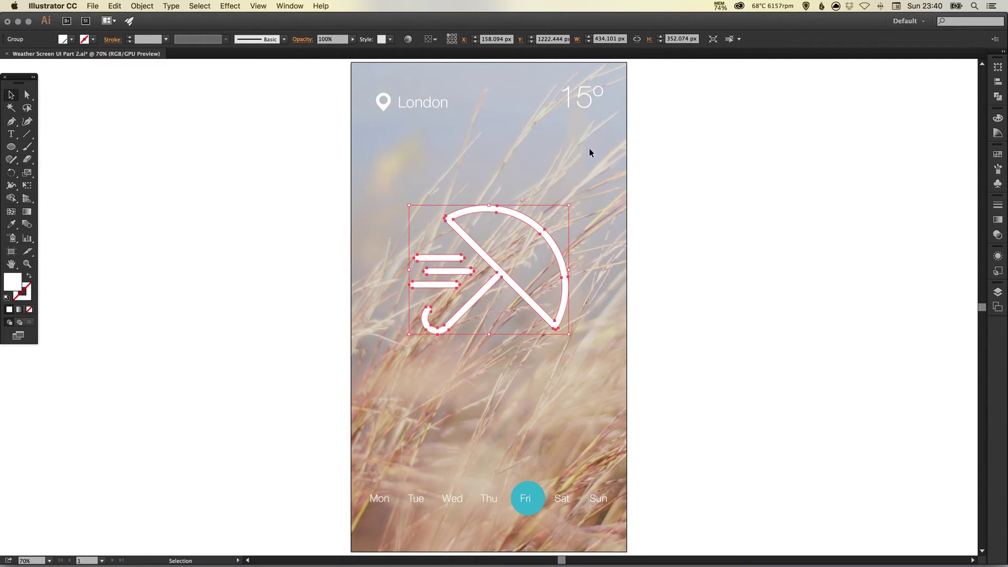
key("super+shift+a")
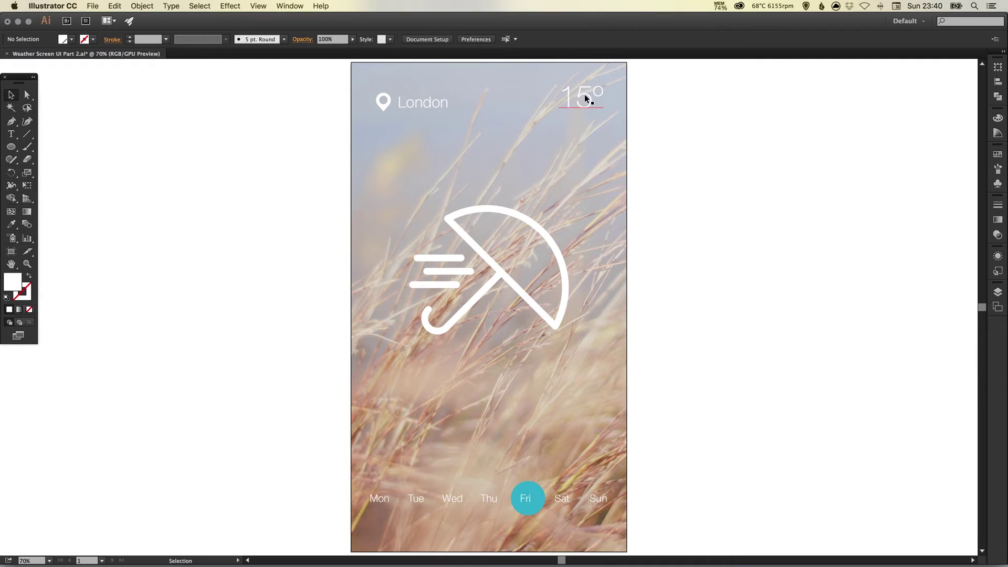
left_click_drag(585, 93, 498, 134)
left_click(517, 352)
key("super+shift+a")
left_click_drag(378, 82, 477, 116)
key("super+shift+a")
left_click_drag(633, 150, 624, 156)
key("super+z")
key("super+z")
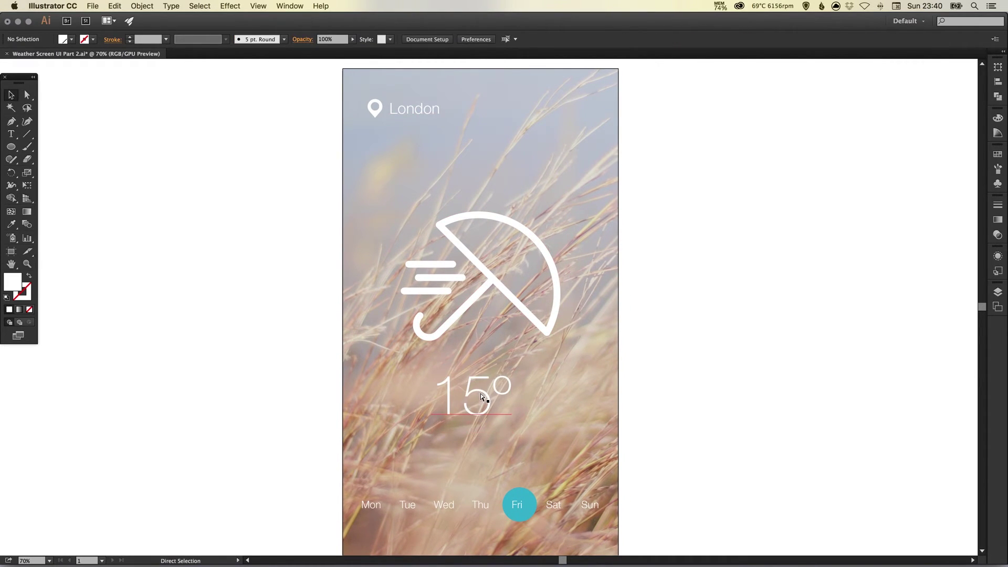
- Group the location pin with the London label
key("super+shift+a")
left_click(376, 112)
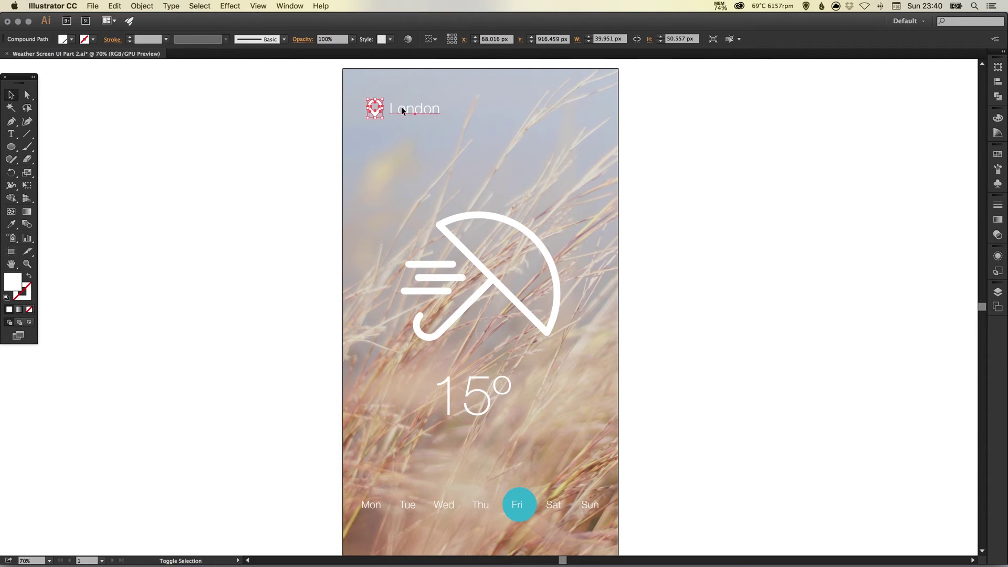
left_click(401, 106, "shift")
key("super+shift+a")
left_click(374, 112)
left_click(415, 112, "shift")
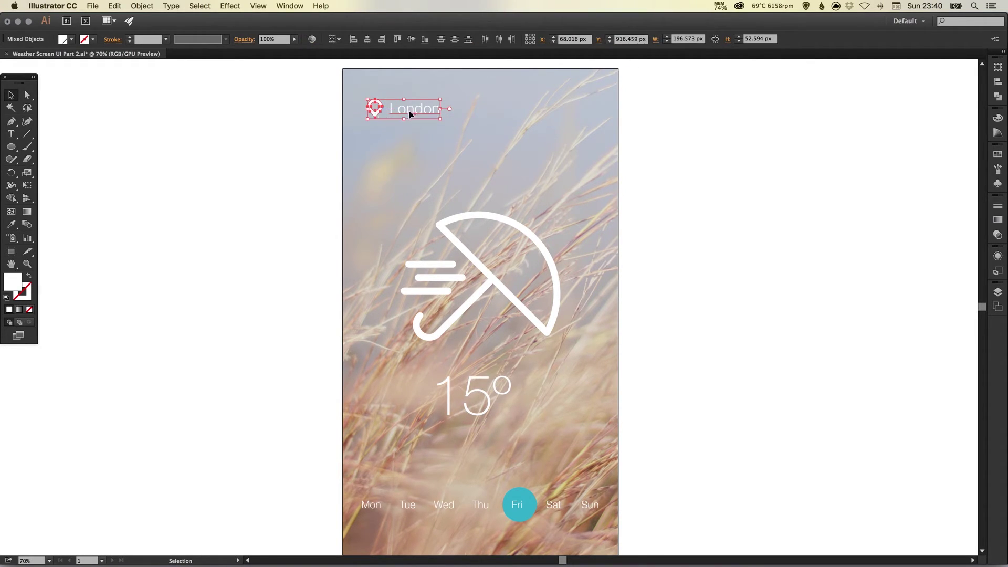
left_click(147, 7)
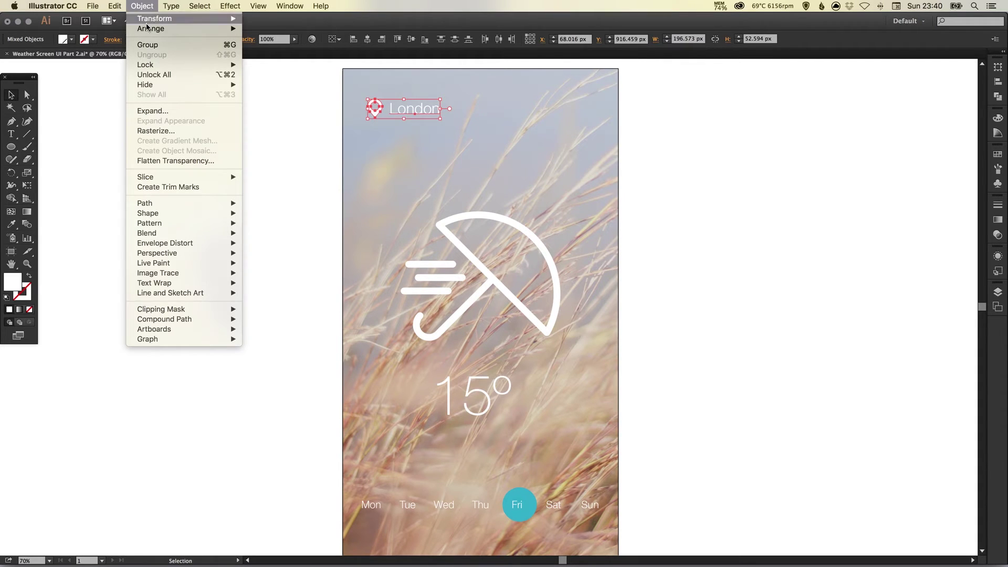
left_click(144, 47)
- Move the London group directly beneath the 15º text and raise the white umbrella to about Y 1046 px
left_click_drag(418, 110, 483, 439)
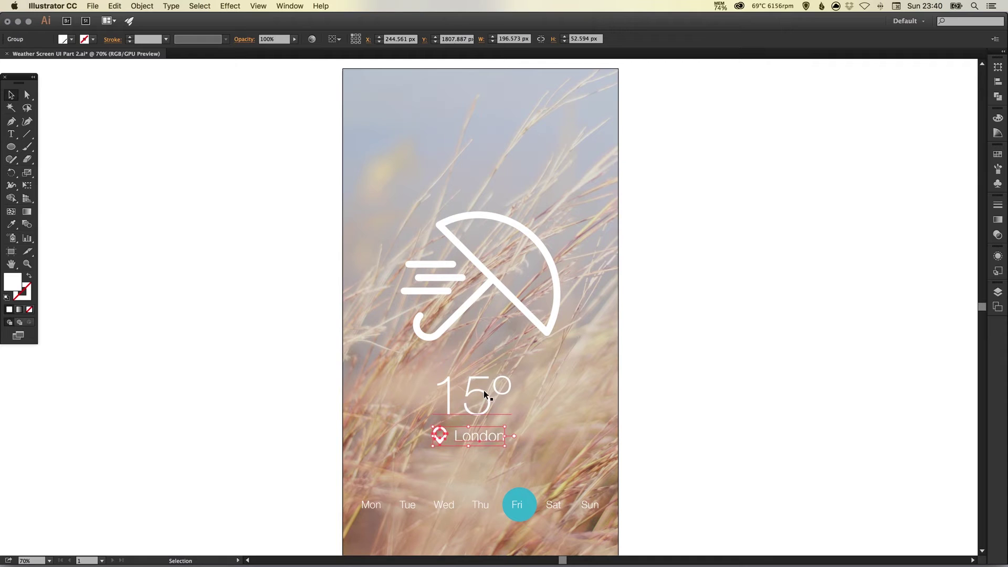
left_click(485, 417)
left_click_drag(499, 285, 528, 203)
left_click(528, 203)
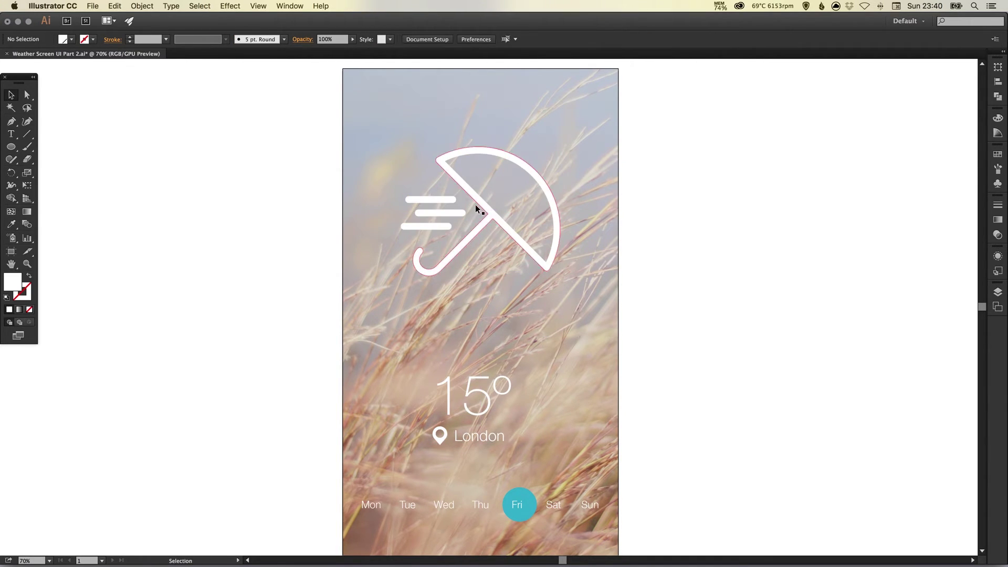
- Move the 15º text and London group up beneath the umbrella and enlarge them, leaving a wider gap above London
left_click(471, 436)
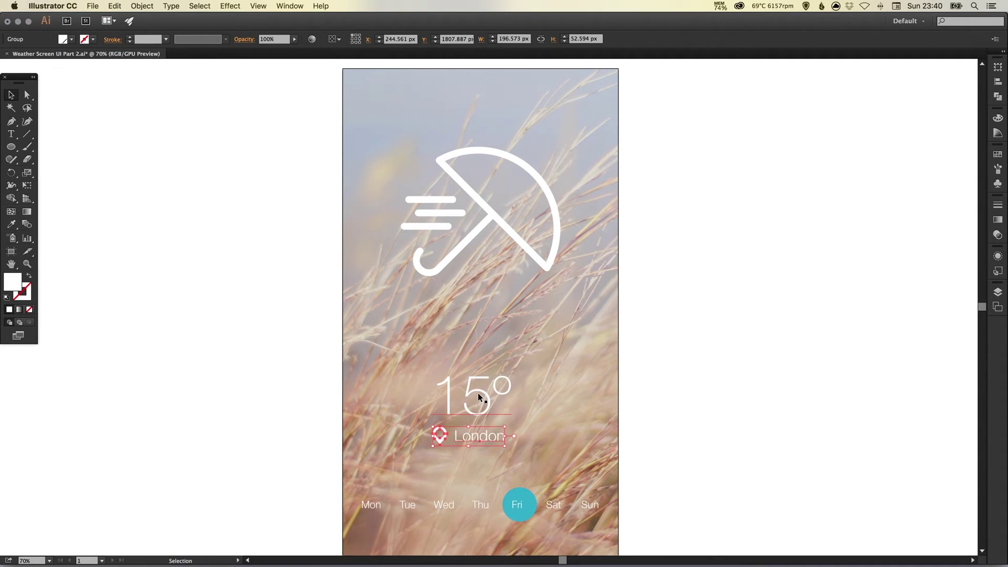
left_click(479, 406, "shift")
left_click_drag(479, 407, 487, 331)
mouse_move(520, 291)
left_mouse_down()
mouse_move(521, 274)
mouse_move(524, 286)
mouse_move(532, 279)
left_mouse_up()
left_click(640, 248)
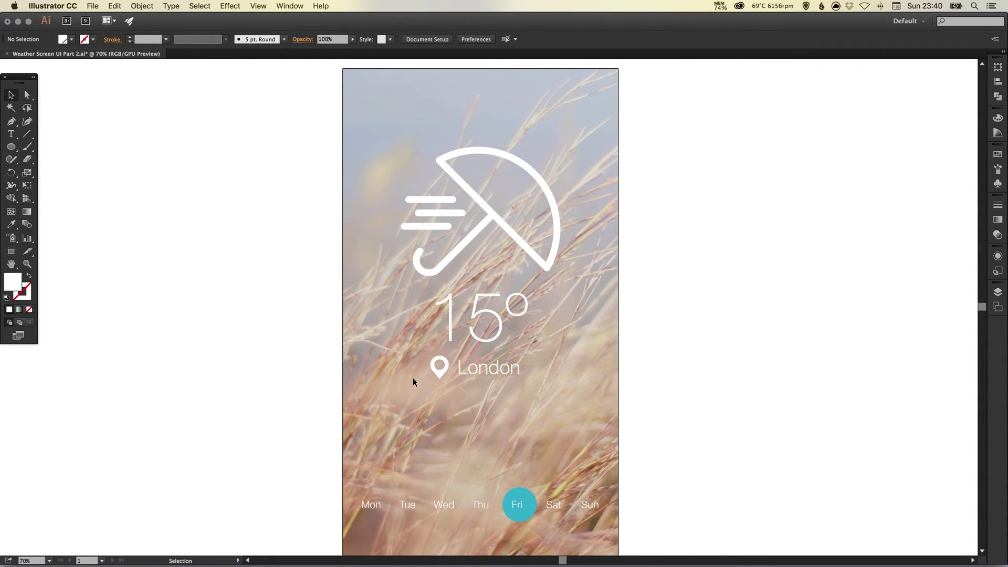
left_click_drag(458, 372, 464, 386)
left_click(451, 365)
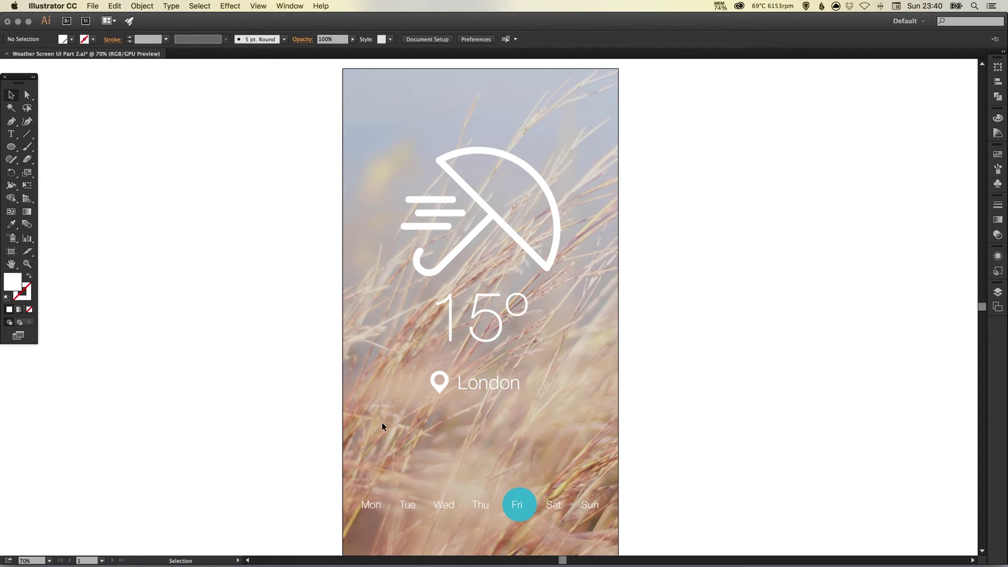
- Centre the umbrella, 15º text and London group horizontally on the artboard, and set alignment back to Align to Selection
left_click_drag(560, 200, 566, 193)
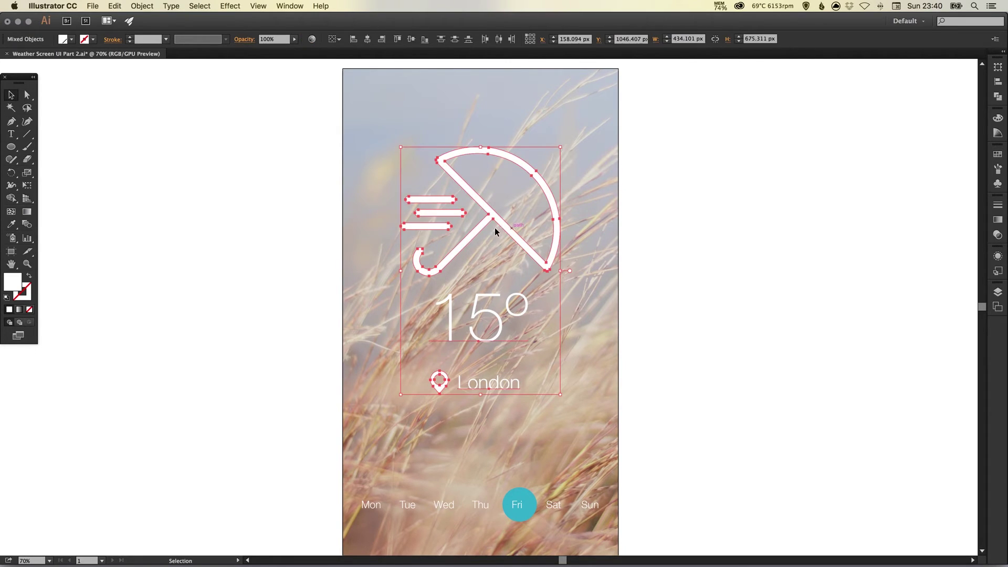
left_click(340, 41)
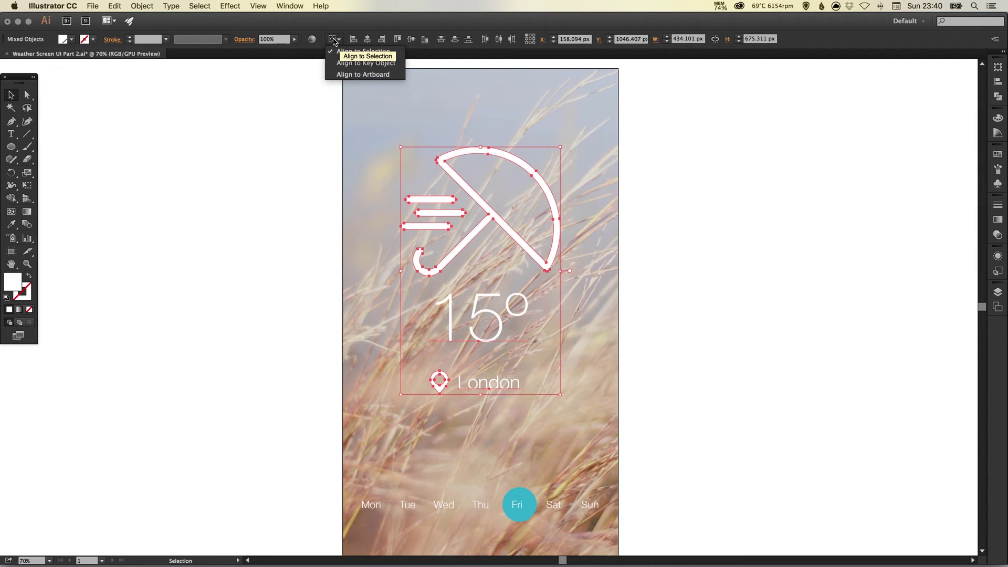
left_click(356, 75)
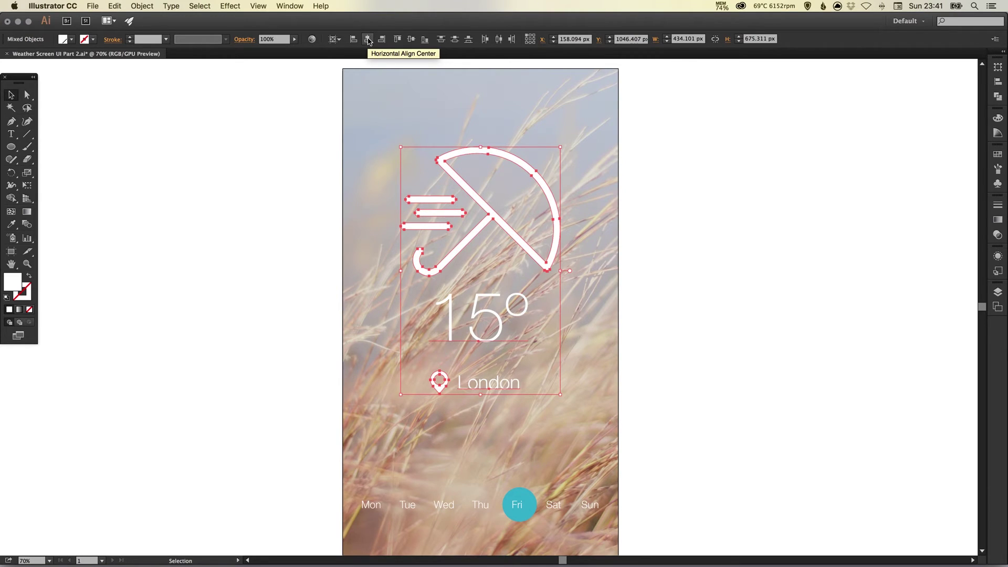
left_click(369, 40)
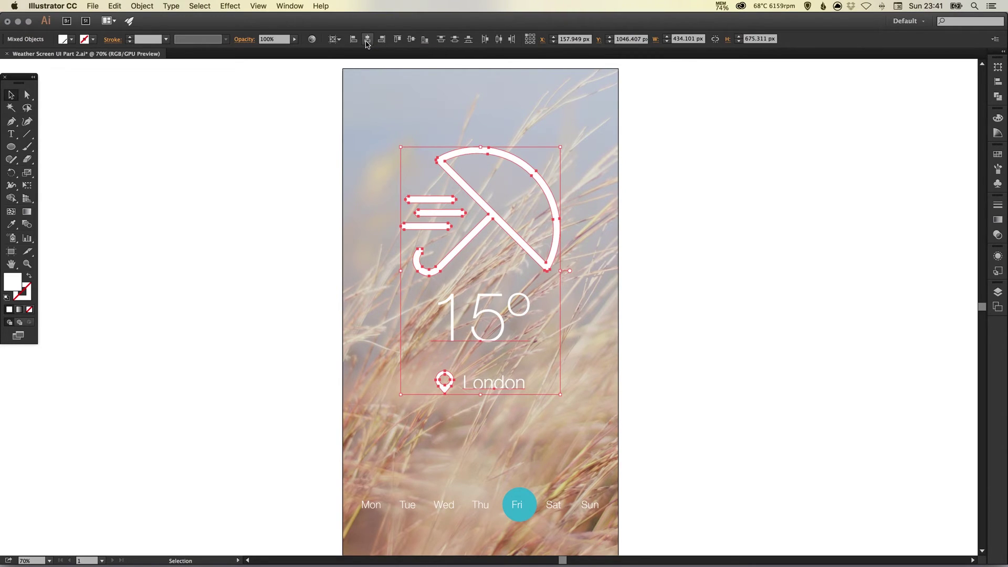
left_click(334, 40)
left_click(339, 52)
left_click(318, 99)
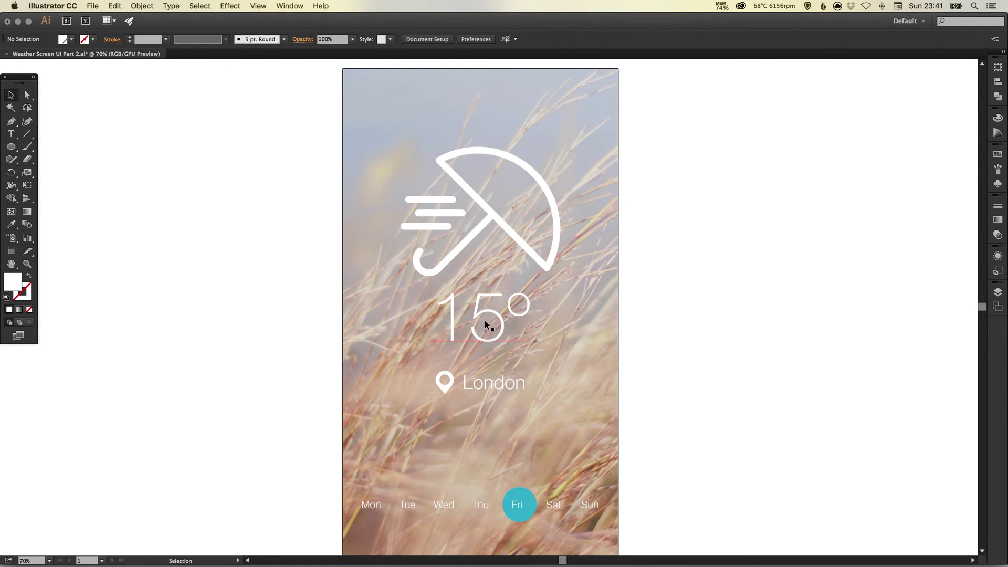
- Lower the 15º text and the London group slightly to space them out evenly below the umbrella
left_click_drag(485, 324, 487, 340)
left_click(502, 393)
left_click(499, 386)
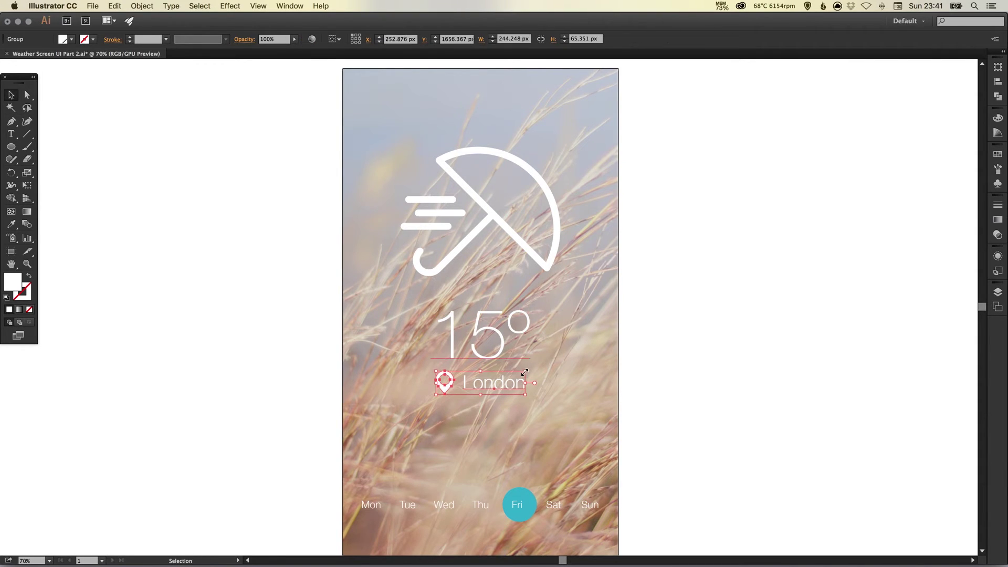
left_click_drag(509, 385, 511, 400)
key("super+shift+a")
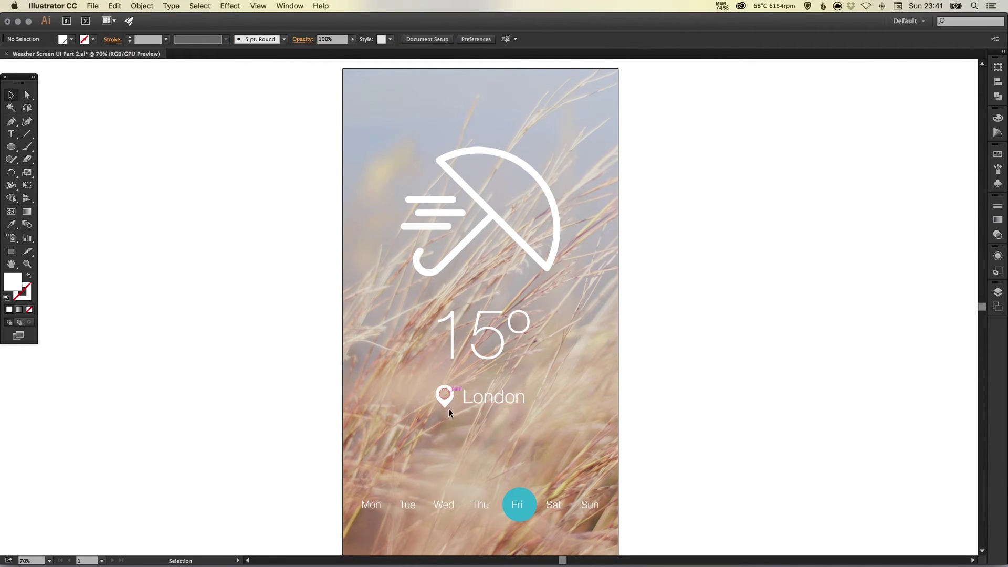
- Draw a horizontal line about 308 px long between the 15º text and the London group
key("z")
left_click_drag(316, 175, 610, 444)
key("v")
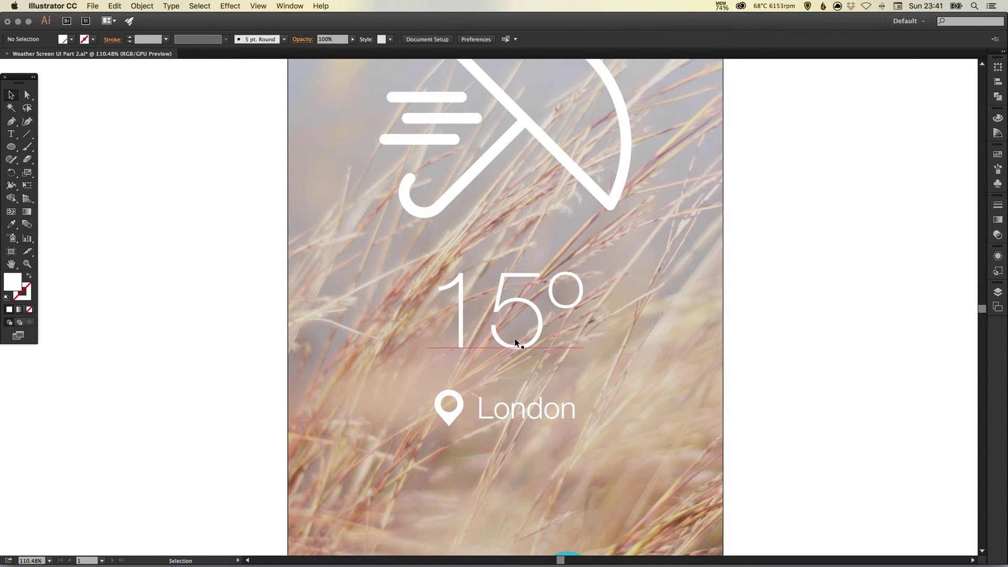
scroll(534, 310, "down", 2)
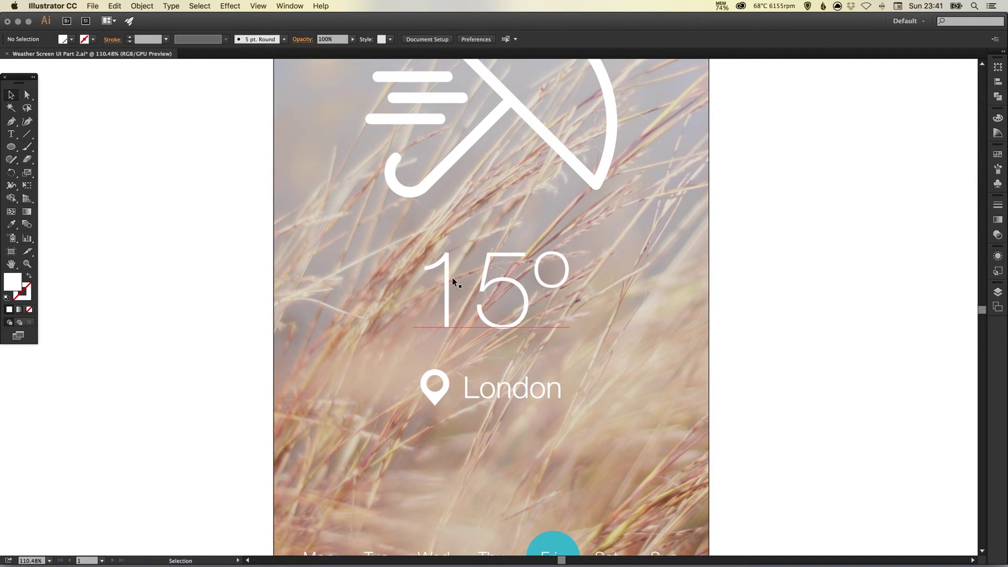
left_click(25, 136)
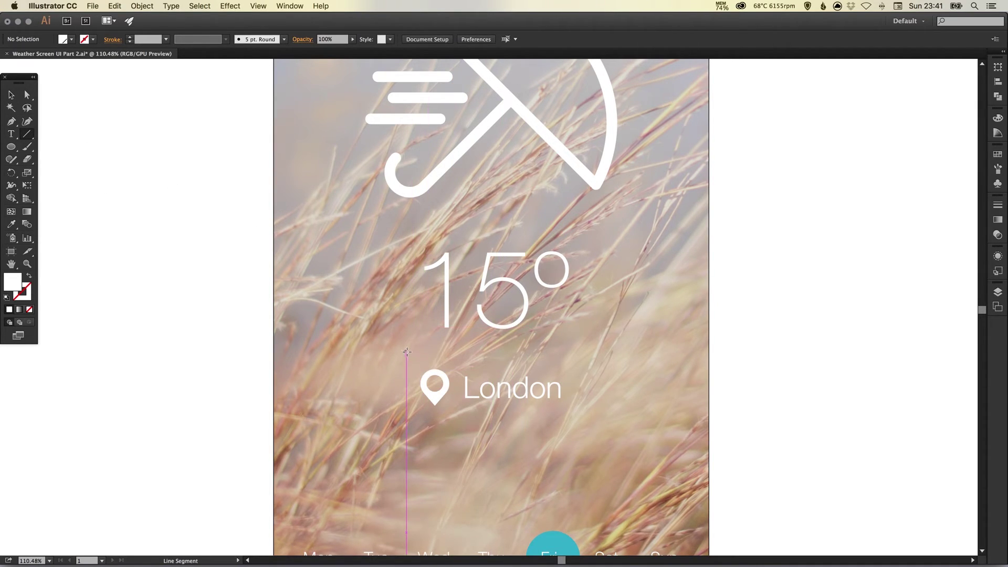
left_click_drag(407, 351, 586, 352)
key("v")
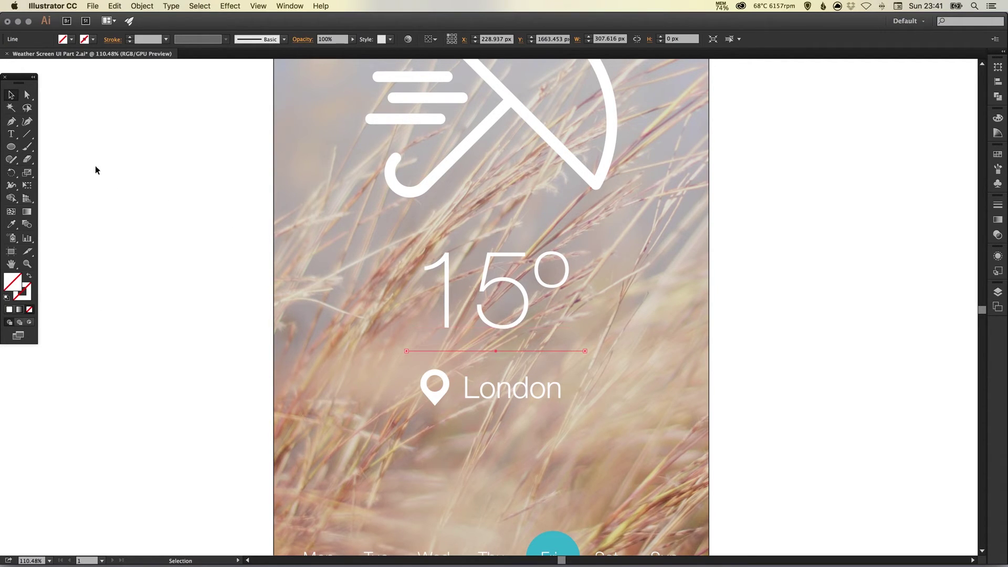
- Give the new divider line a white stroke with a weight of 4 pt
left_click(30, 297)
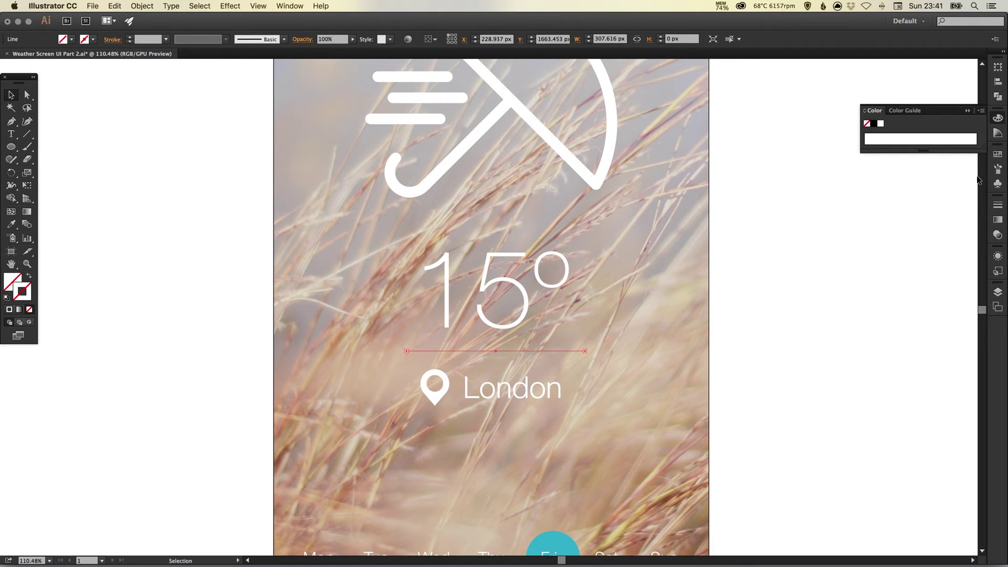
left_click(998, 154)
left_click(882, 177)
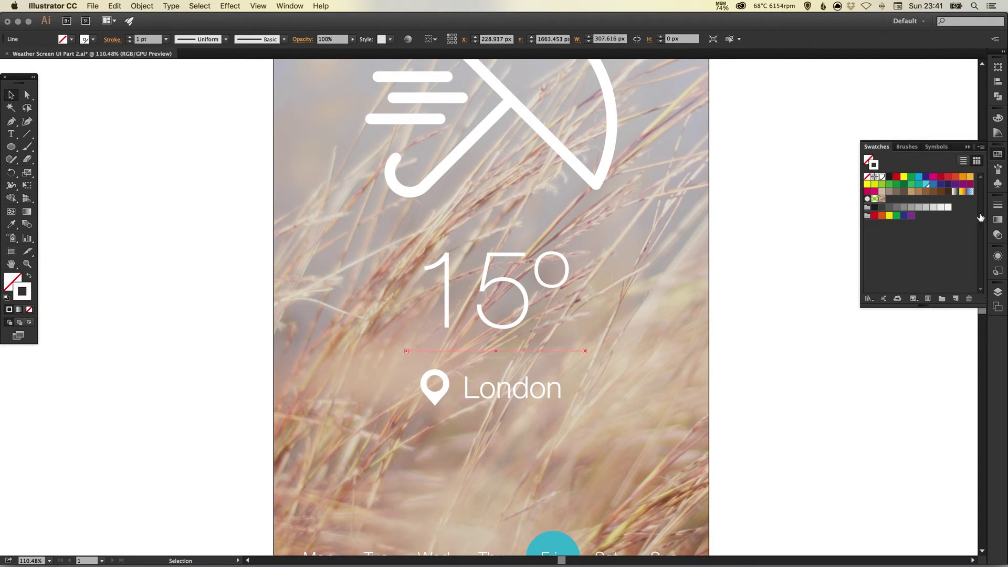
left_click(998, 205)
left_click(904, 209)
left_click(904, 209)
left_click(904, 209)
left_click(904, 209)
left_click(997, 205)
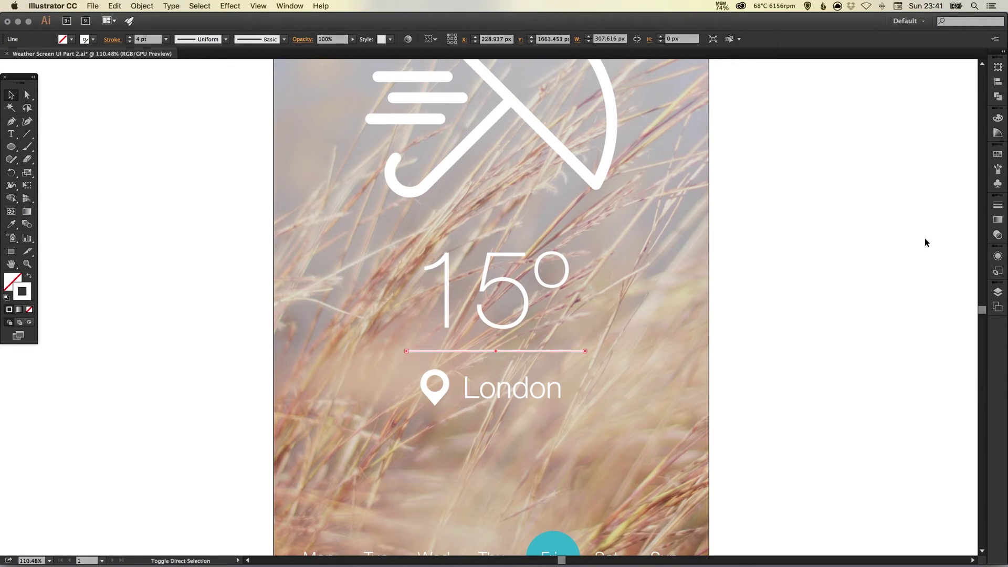
left_click(911, 244)
- Extend the divider line's right end horizontally until the line is about 384 px long
key("super+minus")
key("super+minus")
key("v")
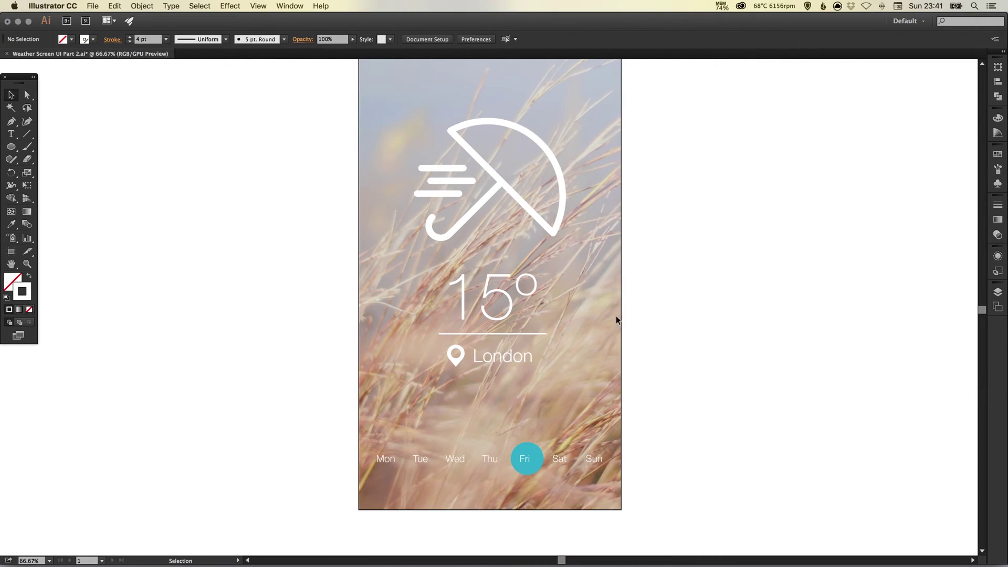
left_click(544, 334)
key("z")
left_click_drag(408, 308, 582, 375)
key("v")
left_click(758, 284)
left_click(28, 94)
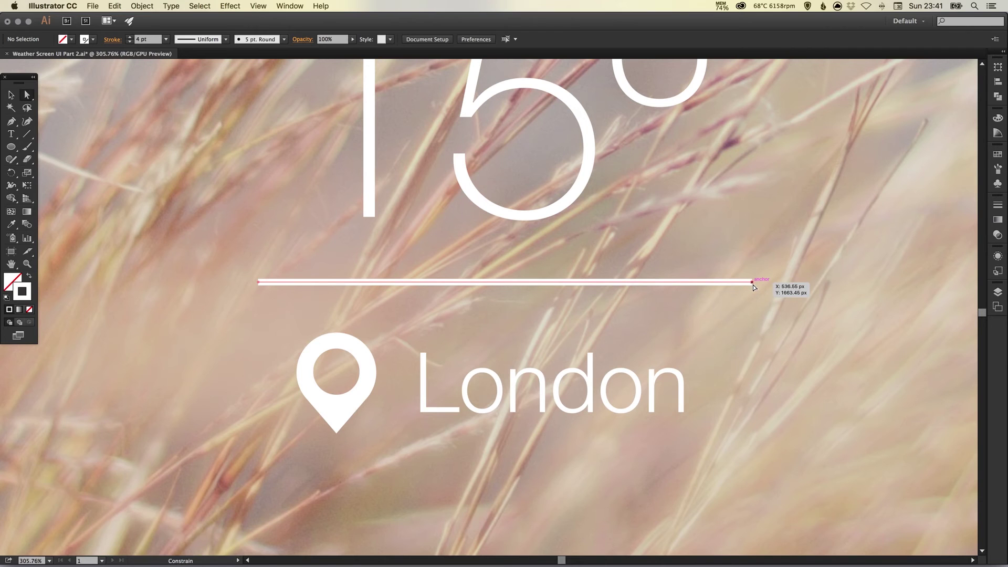
left_click_drag(753, 285, 877, 285)
left_click(865, 267)
key("v")
- Centre the umbrella, 15º text, divider line and London group horizontally, using Align to Artboard
key("super+minus")
key("super+minus")
key("super+minus")
key("super+minus")
key("space")
left_click_drag(579, 231, 577, 330)
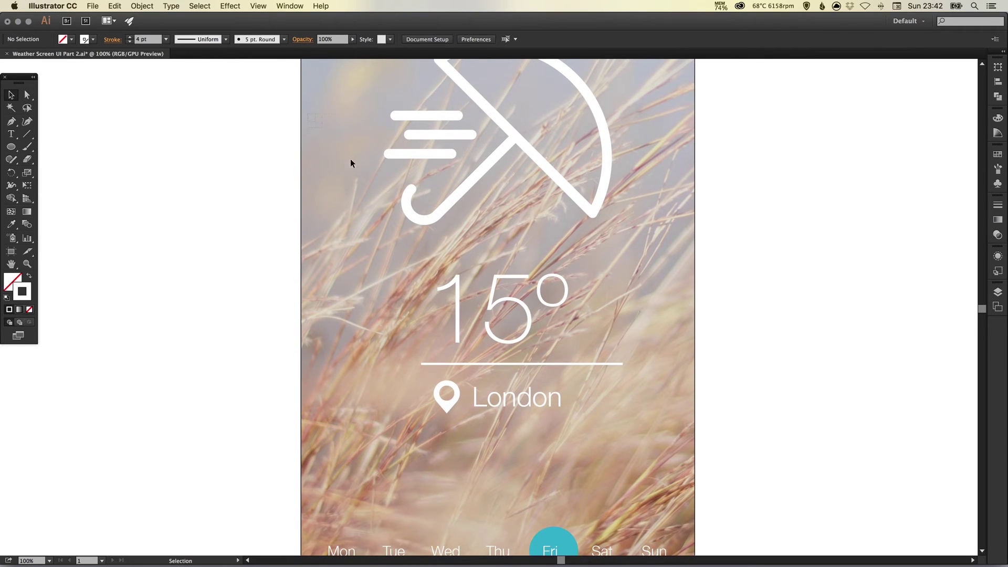
left_click_drag(360, 170, 664, 444)
left_click(337, 40)
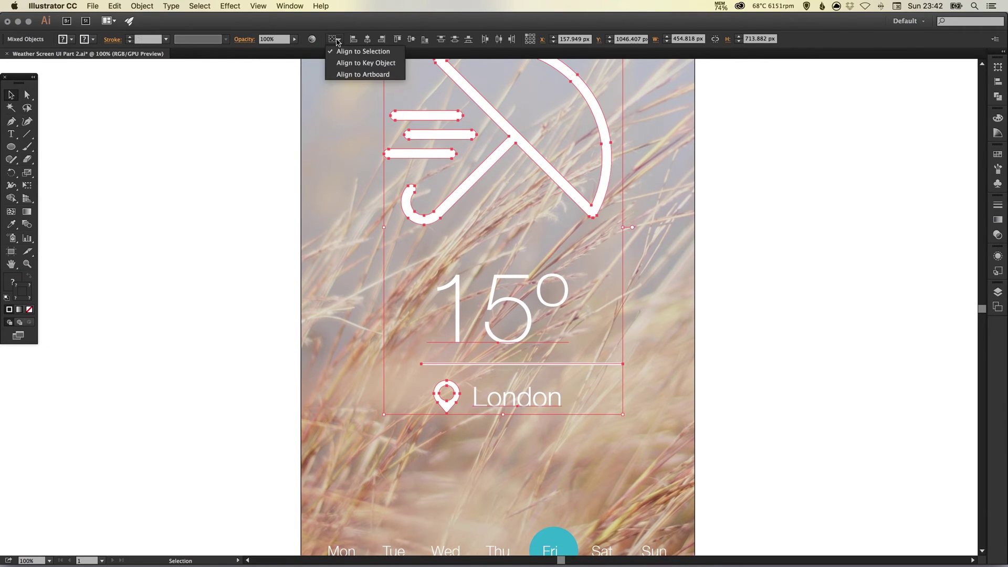
left_click(342, 74)
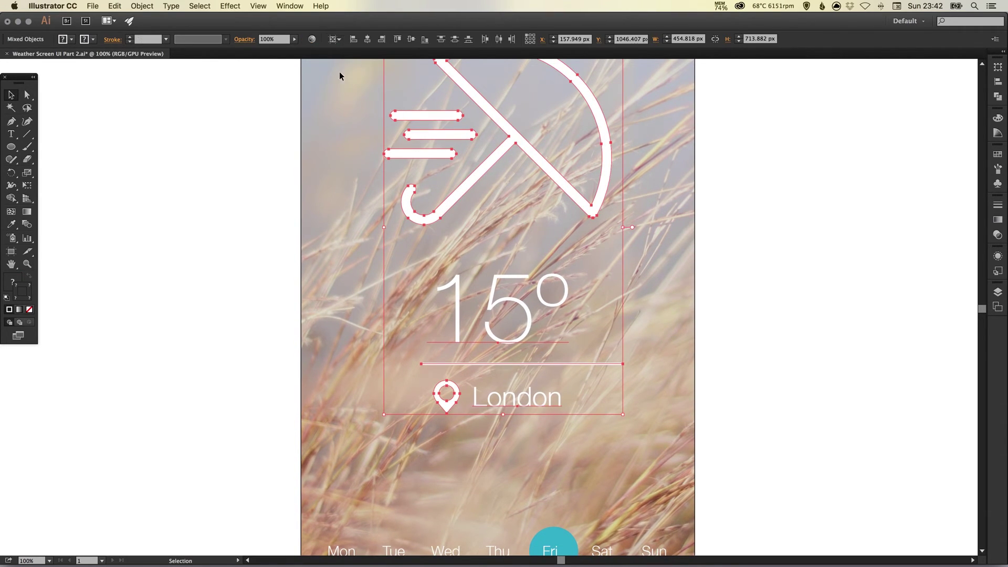
left_click(367, 40)
left_click(731, 298)
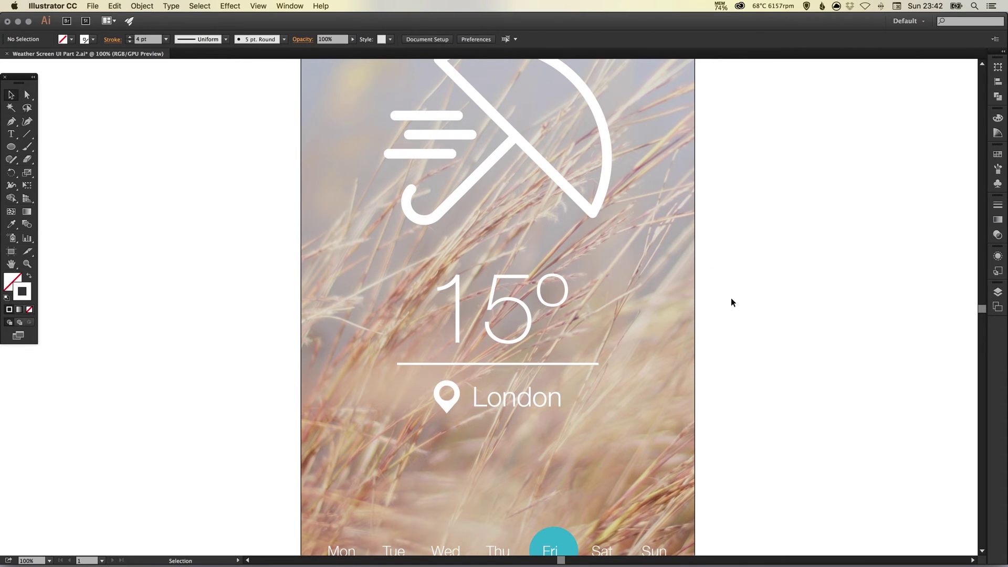
- Reduce the divider line's stroke weight to 3 pt
left_click(489, 363)
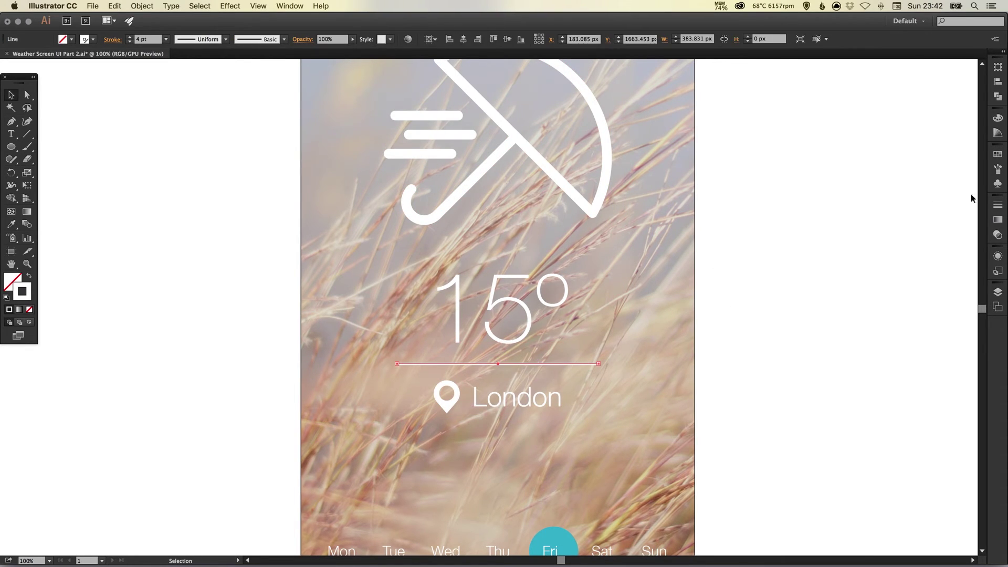
left_click(998, 205)
left_click(903, 214)
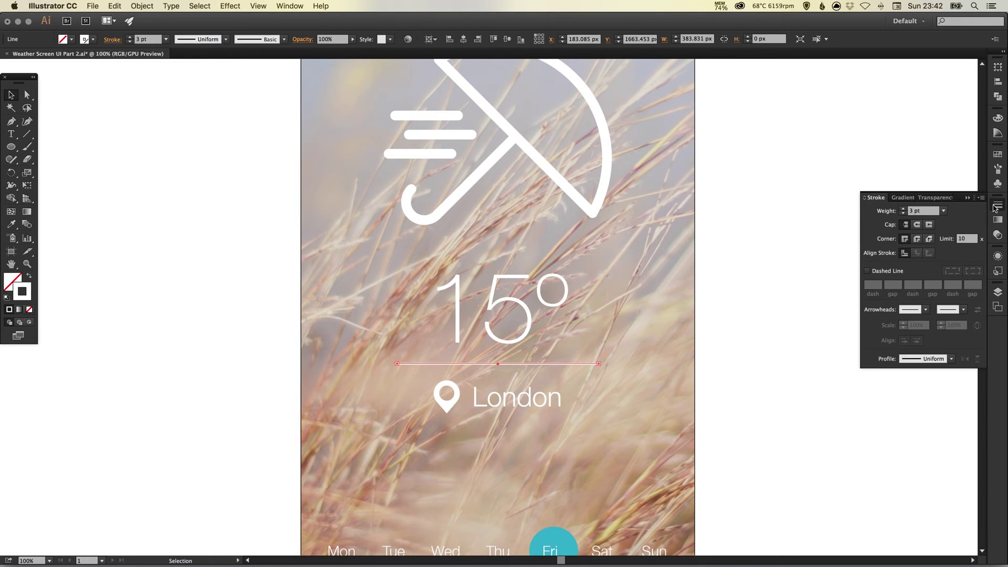
left_click(812, 362)
key("super+minus")
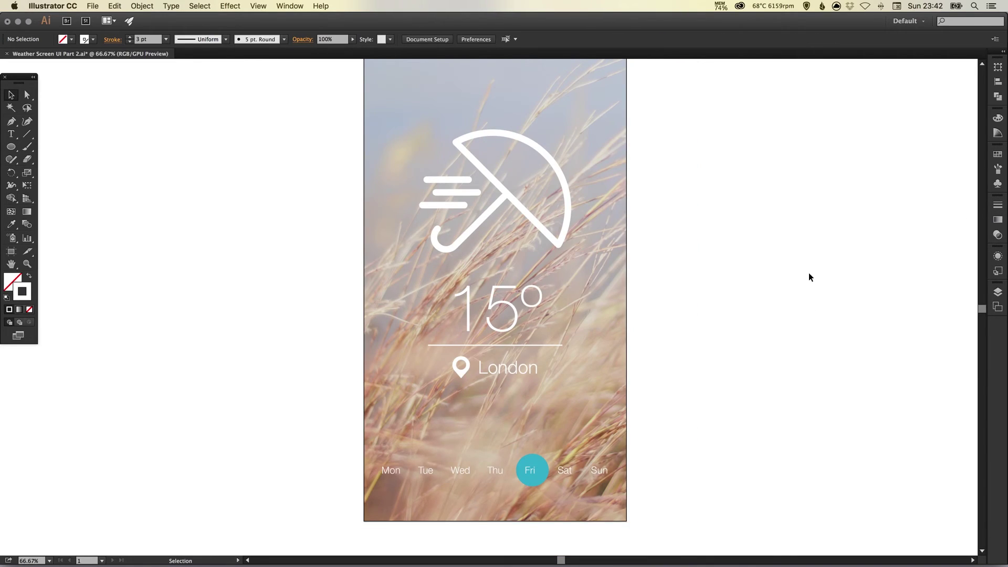
scroll(585, 379, "up", 3)
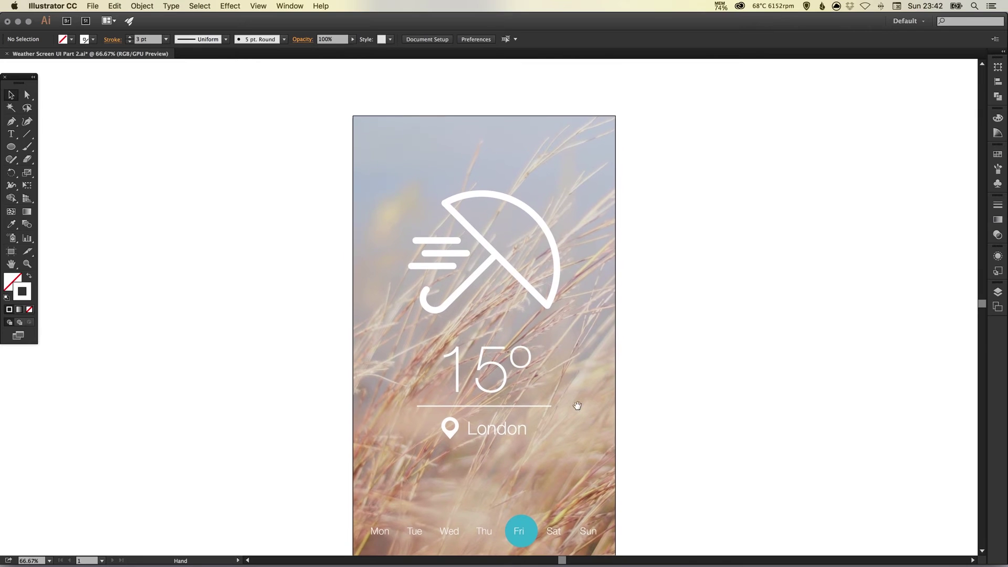
- Shorten the divider line between 15º and London to a width of 320 px
left_click(437, 405)
key("super+space")
left_click_drag(354, 355, 635, 440)
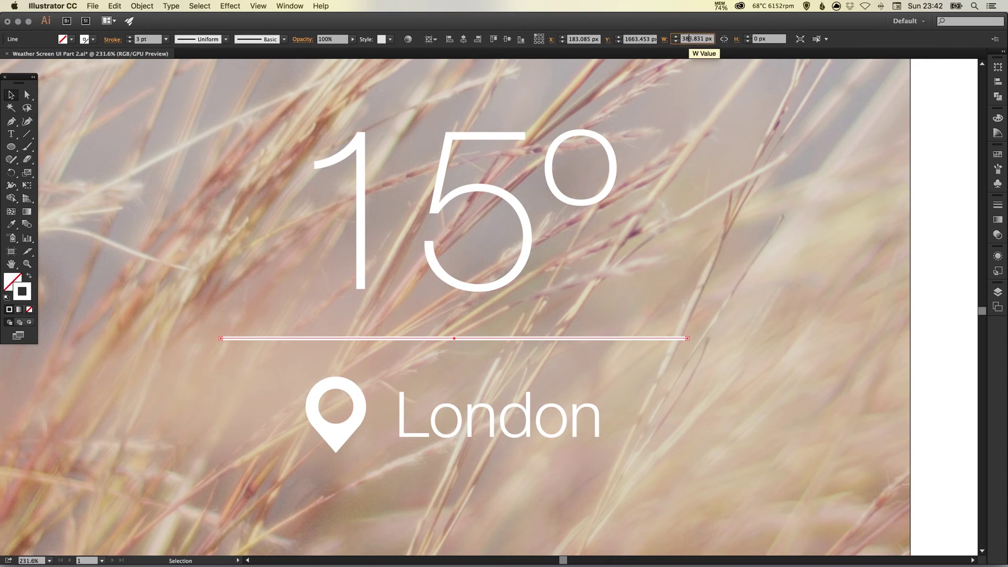
left_click_drag(684, 39, 716, 39)
type("350")
key("Return")
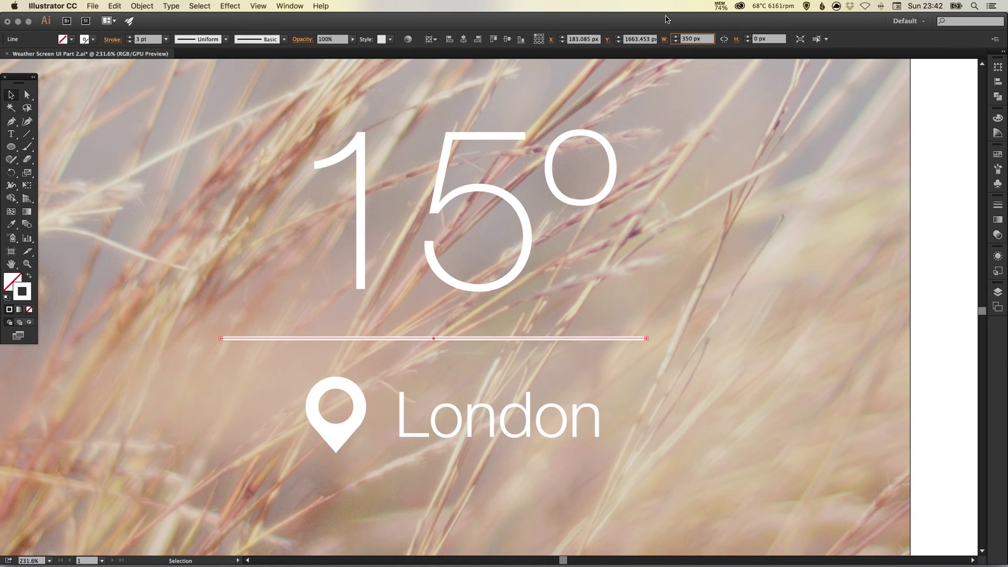
key("BackSpace")
type("4")
key("Return")
left_click(688, 38)
key("BackSpace")
type("2")
key("Return")
- Centre the shortened divider line horizontally on the artboard and deselect it
left_click(463, 39)
key("shift+super+a")
key("super+minus")
key("super+1")
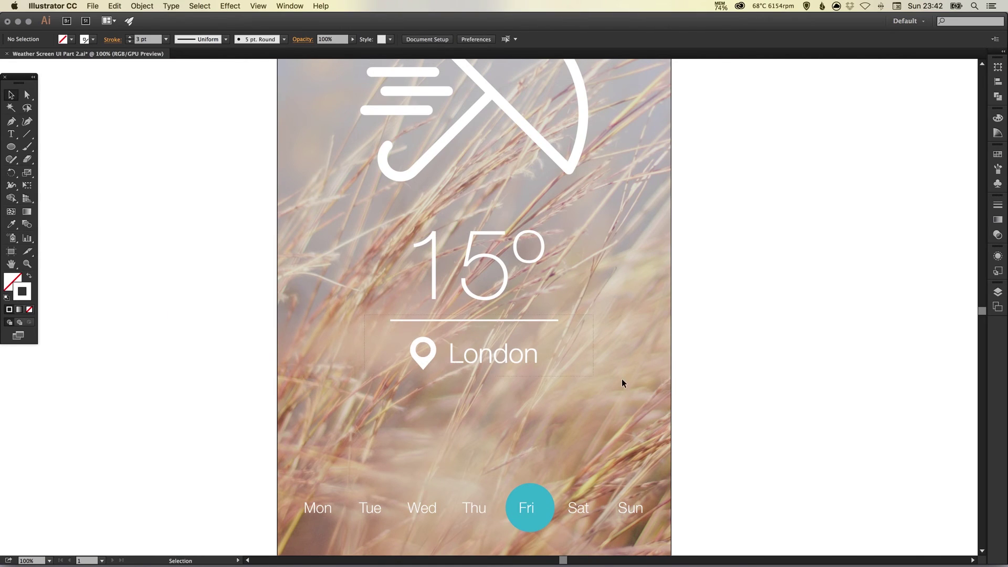
- Lower the divider line and the London group together by about 10 px to widen the gap below 15º
left_click_drag(624, 377, 608, 354)
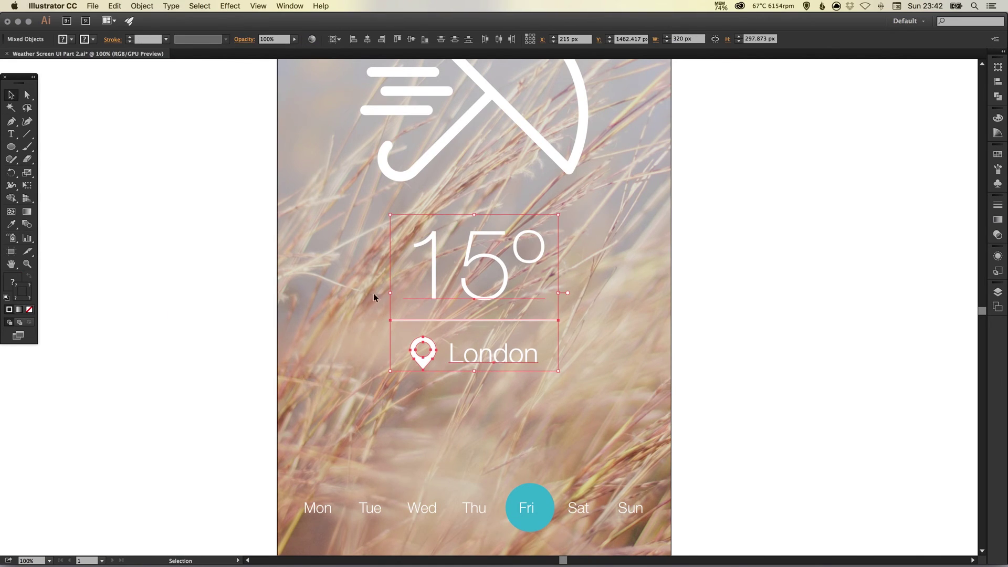
left_click(465, 276)
left_click(467, 276)
left_click(393, 320)
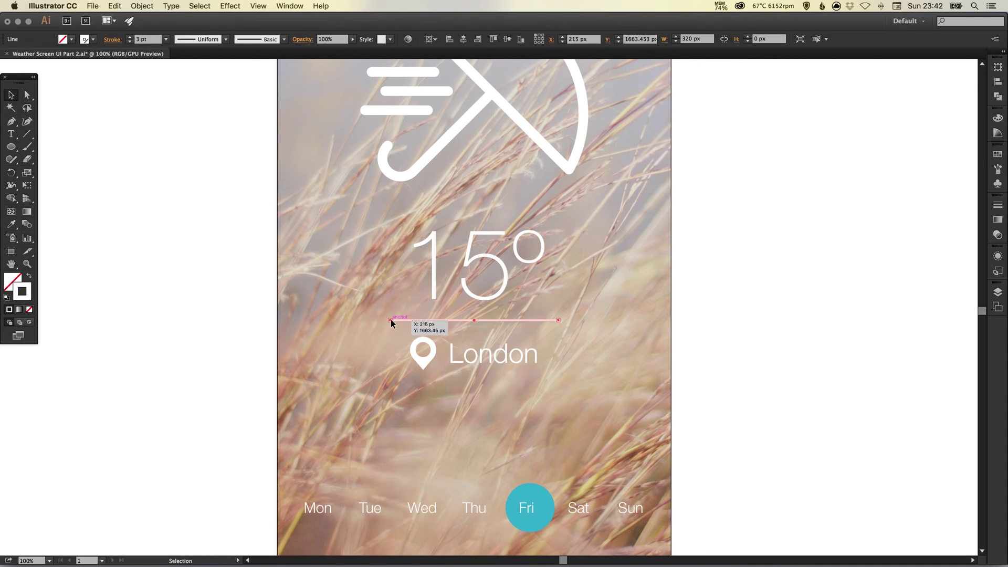
left_click(423, 360, "shift")
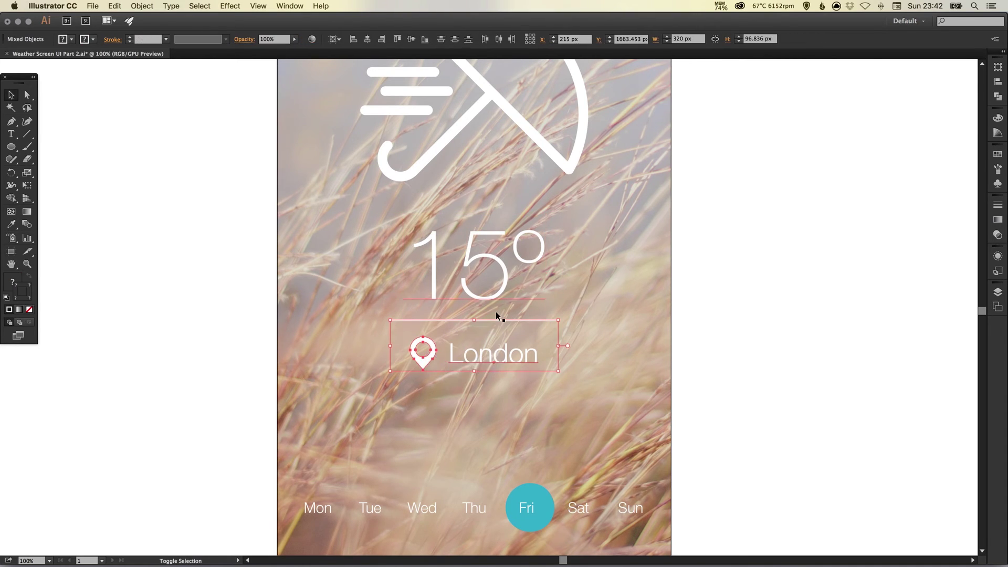
key("Down")
key("Down")
key("Down")
key("Down")
key("Down")
key("Down")
key("Down")
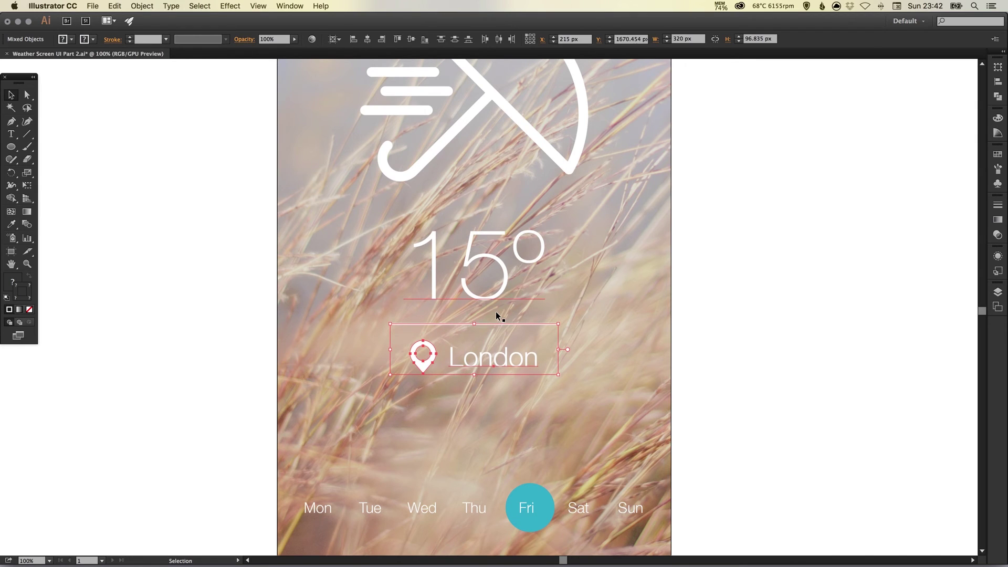
key("super+shift+a")
- Group the 15º text, the divider line and the London location label together
left_click_drag(617, 287, 605, 310)
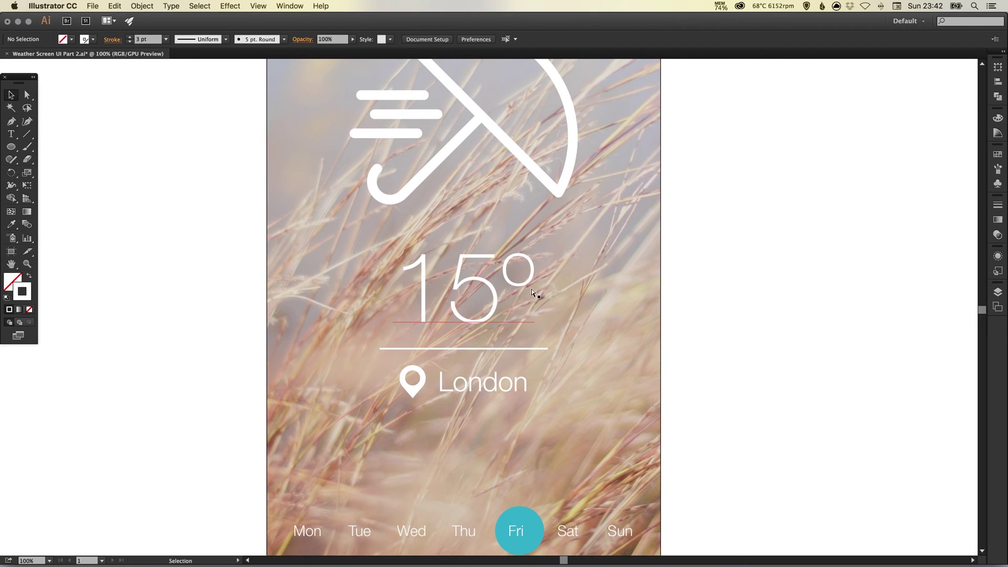
key("super+0")
key("v")
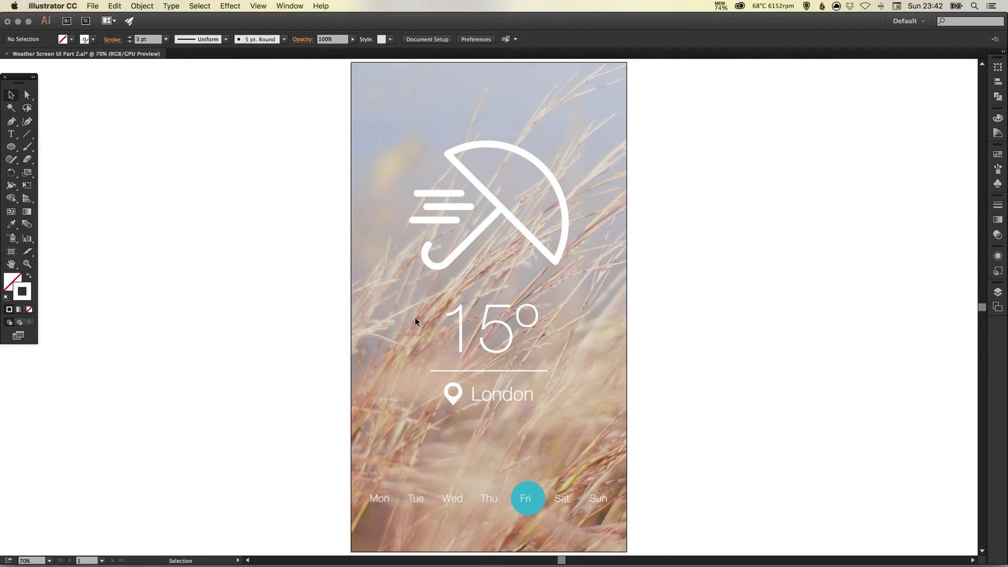
left_click(543, 402)
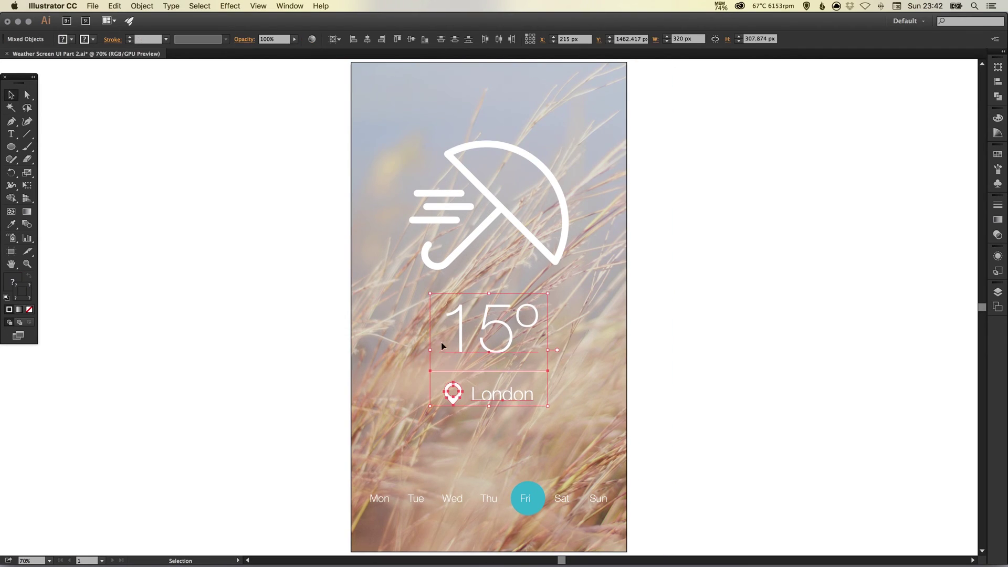
left_click(143, 6)
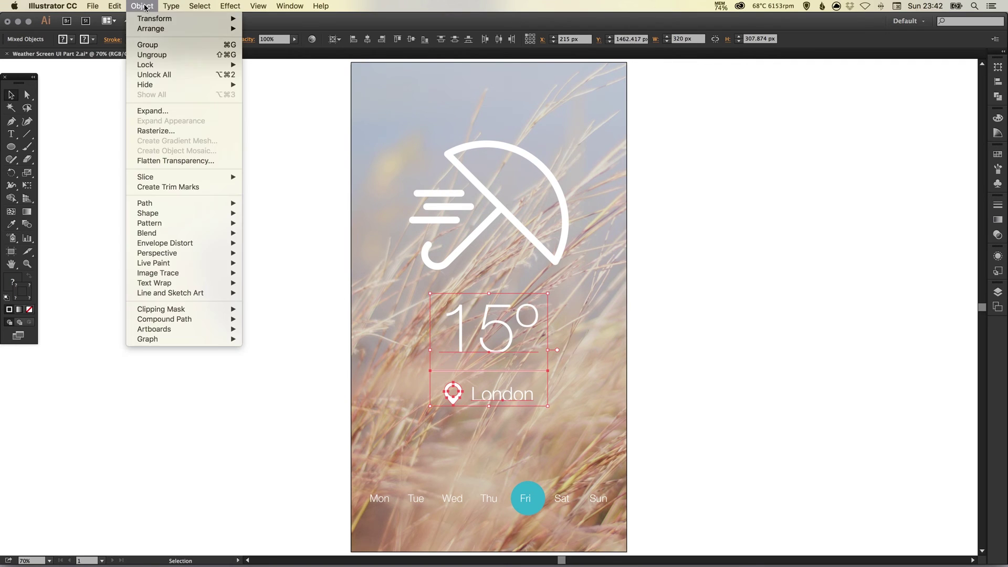
left_click(149, 45)
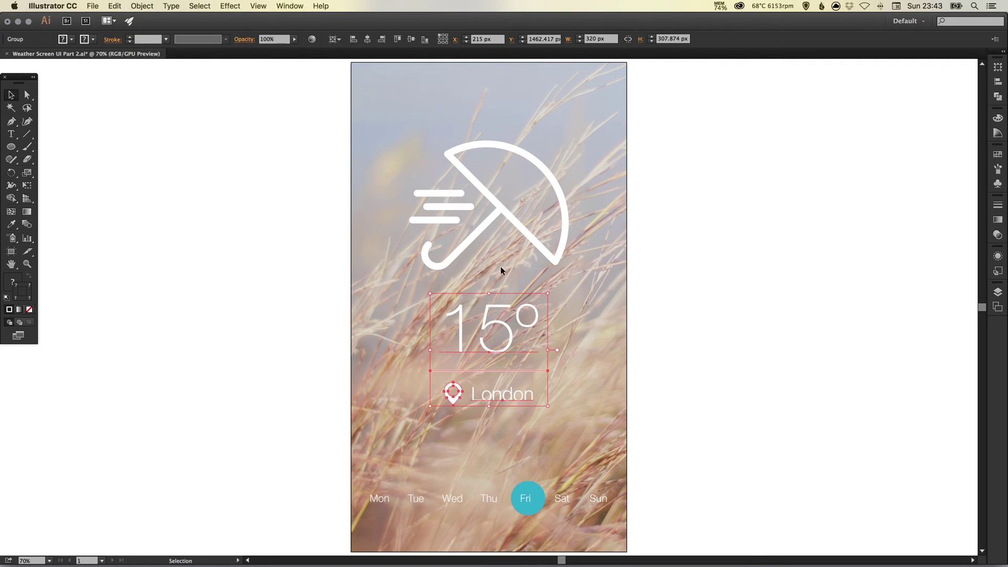
left_click(489, 330, "shift")
- Group the umbrella icon with the 15º and London group
left_click(376, 165)
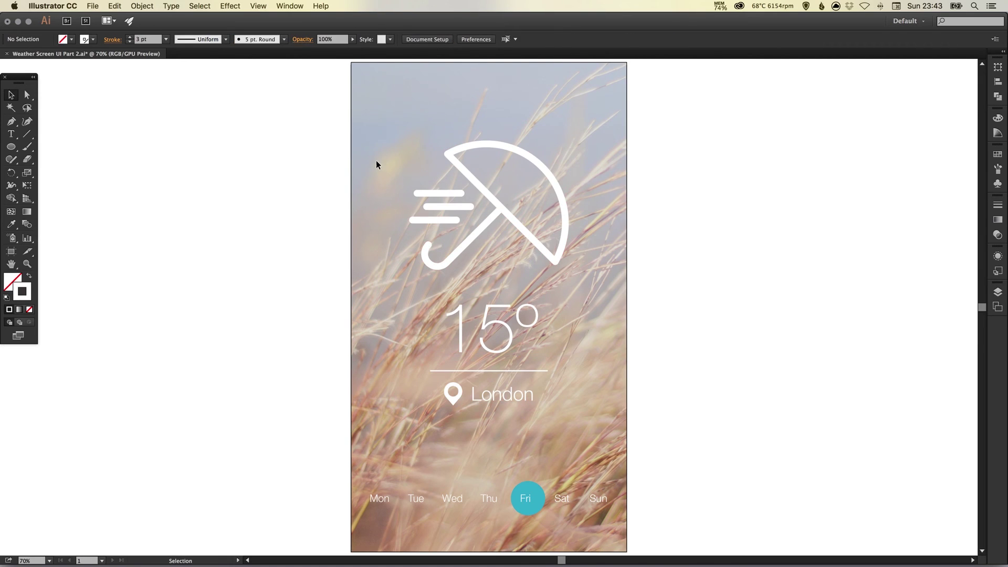
left_click(547, 371)
left_click(142, 6)
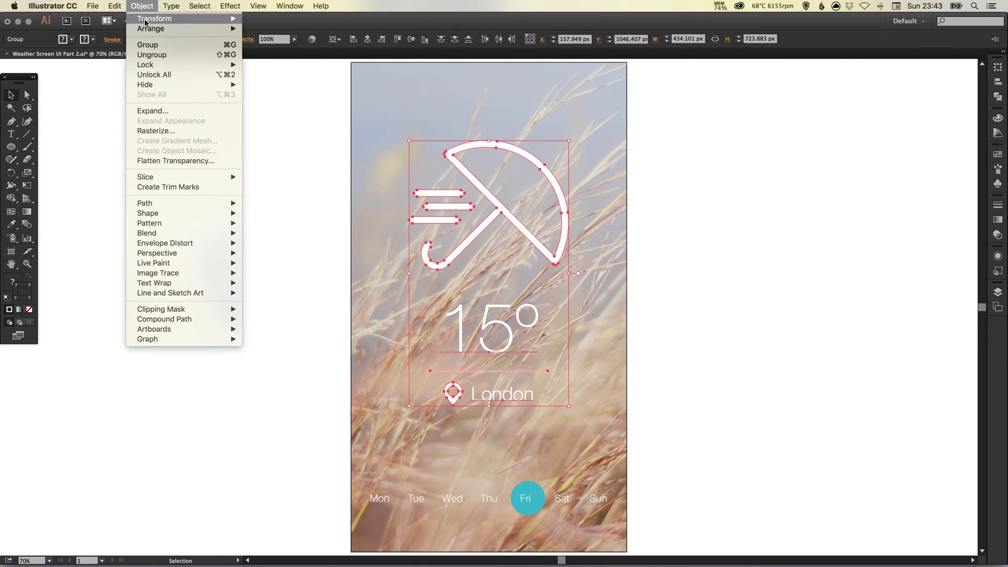
left_click(187, 45)
- Centre the combined umbrella and text group horizontally on the artboard, and set alignment back to Align to Selection
left_click(338, 40)
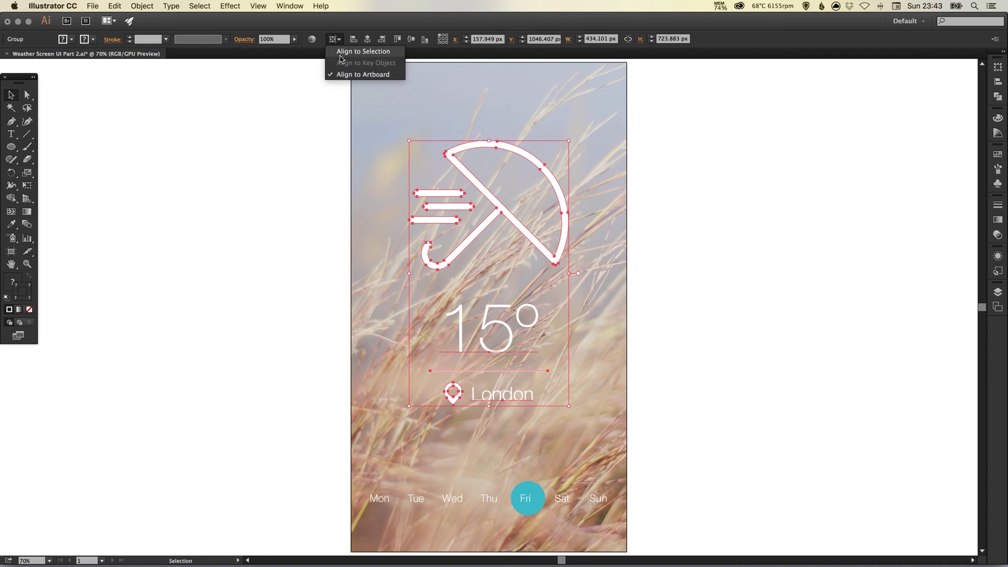
left_click(344, 74)
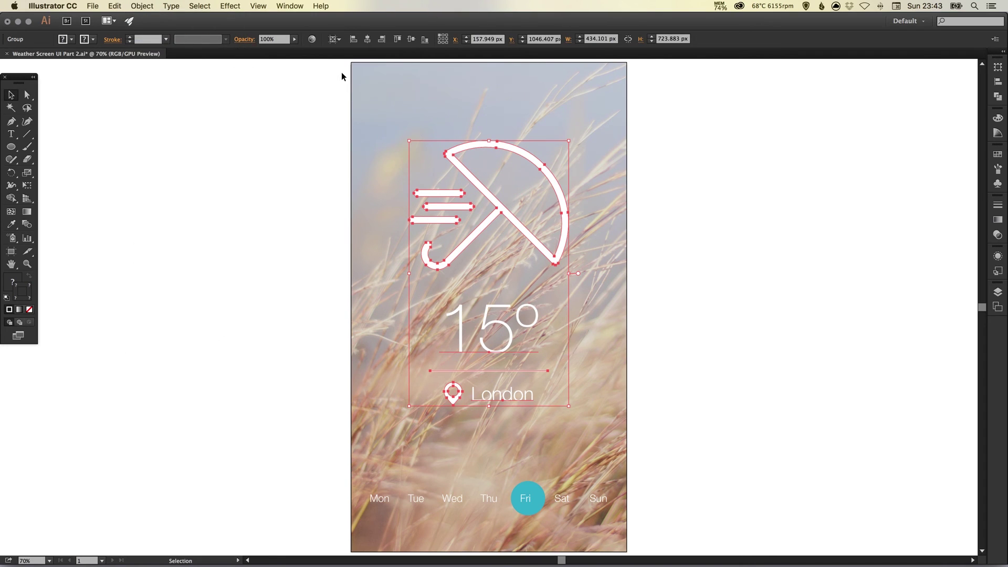
left_click(369, 41)
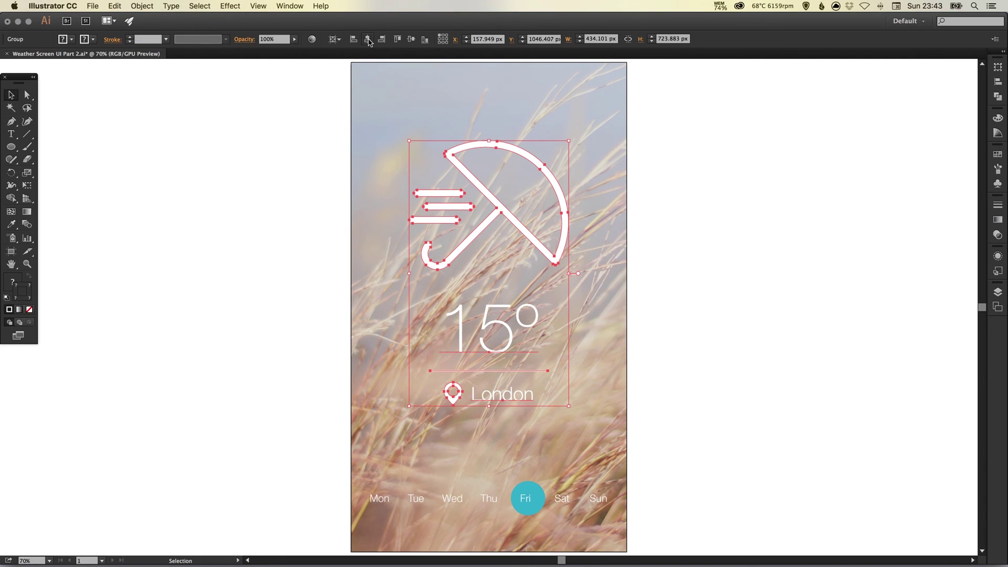
left_click(338, 41)
left_click(341, 51)
left_click(266, 158)
- Shift the turquoise circle slightly left so it sits centred behind the Fri label
left_click_drag(679, 264, 673, 265)
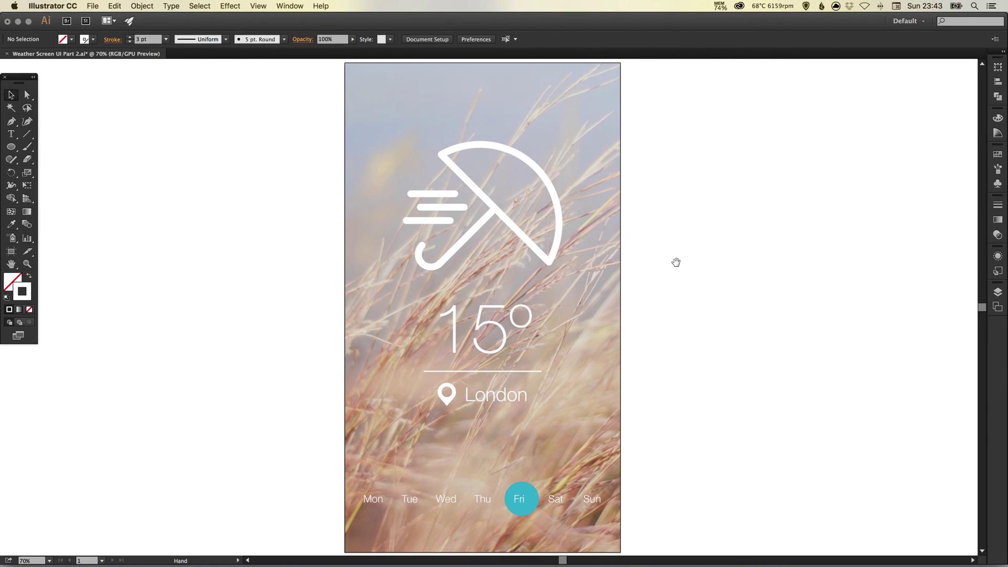
left_click(520, 503)
key("super+shift+a")
key("z")
left_click_drag(444, 443, 581, 523)
key("a")
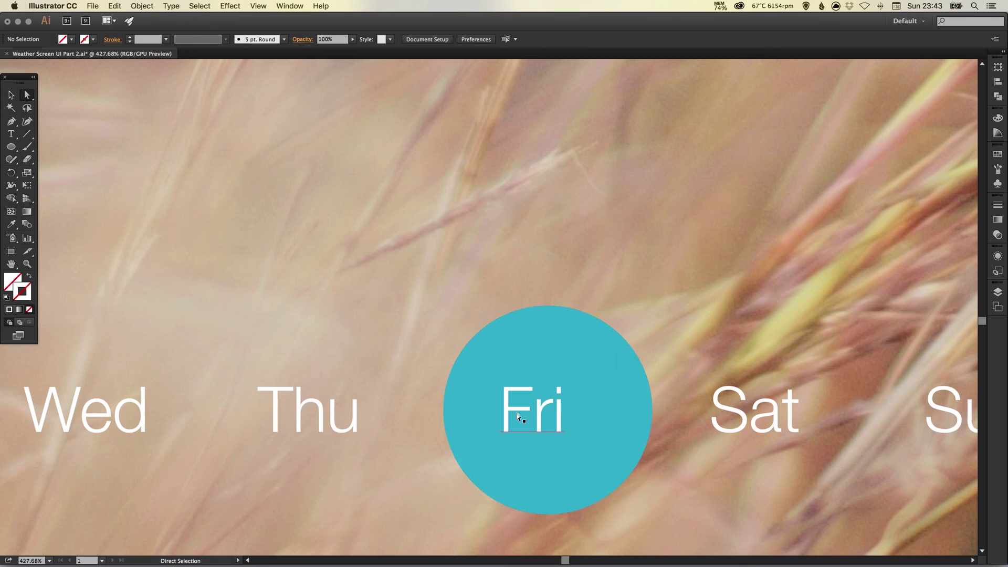
left_click_drag(558, 331, 548, 329)
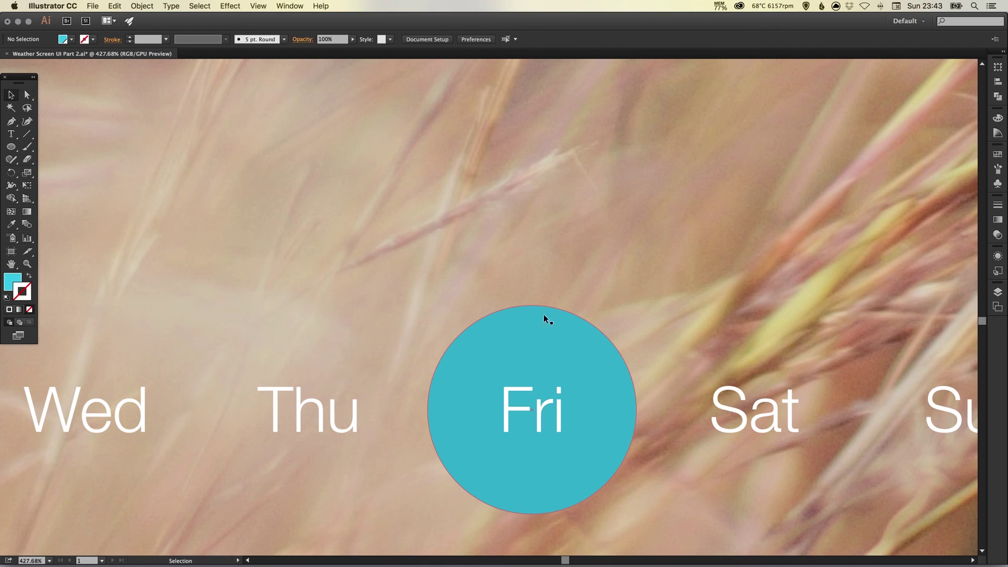
key("super+minus")
key("super+minus")
key("super+0")
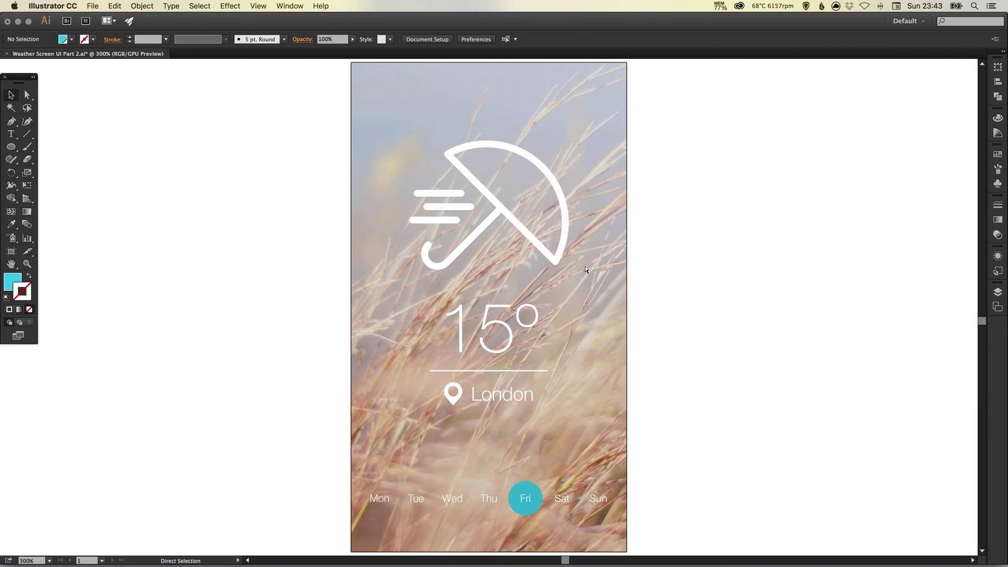